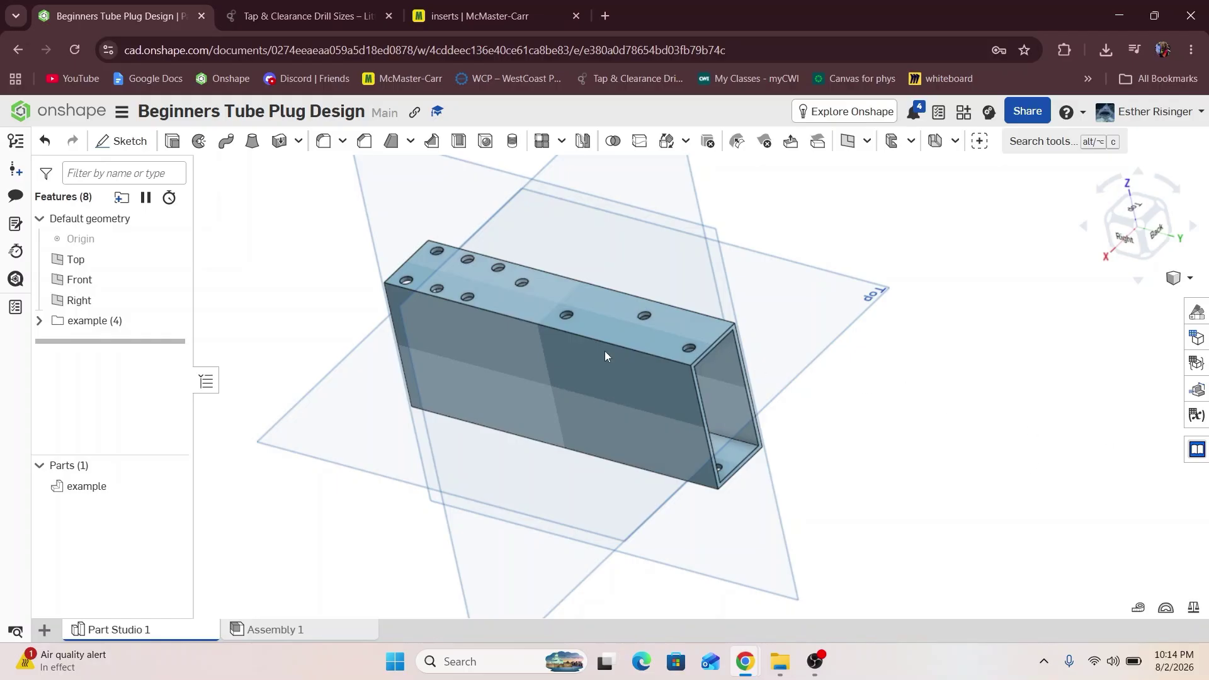
Measure the diameter of a hole in the tube's top face at full precision.
right_drag(604, 350, 538, 300)
middle_drag(539, 300, 609, 362)
right_drag(610, 361, 684, 360)
scroll(517, 377, up, 4)
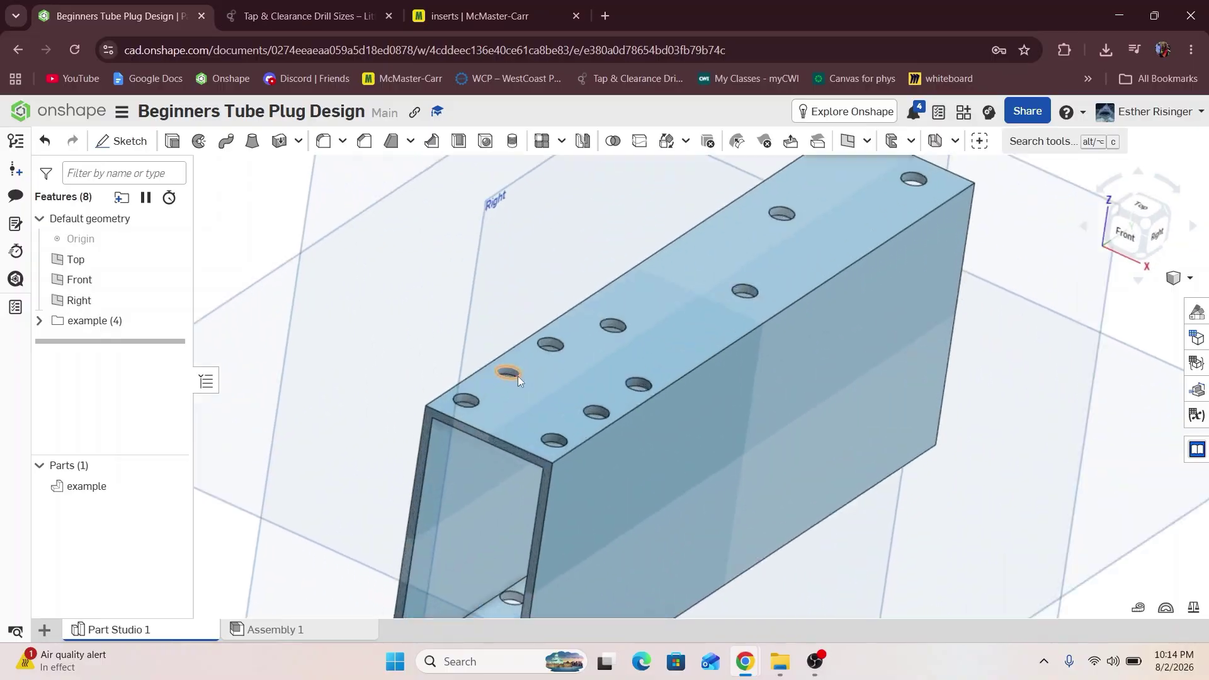
click(562, 353)
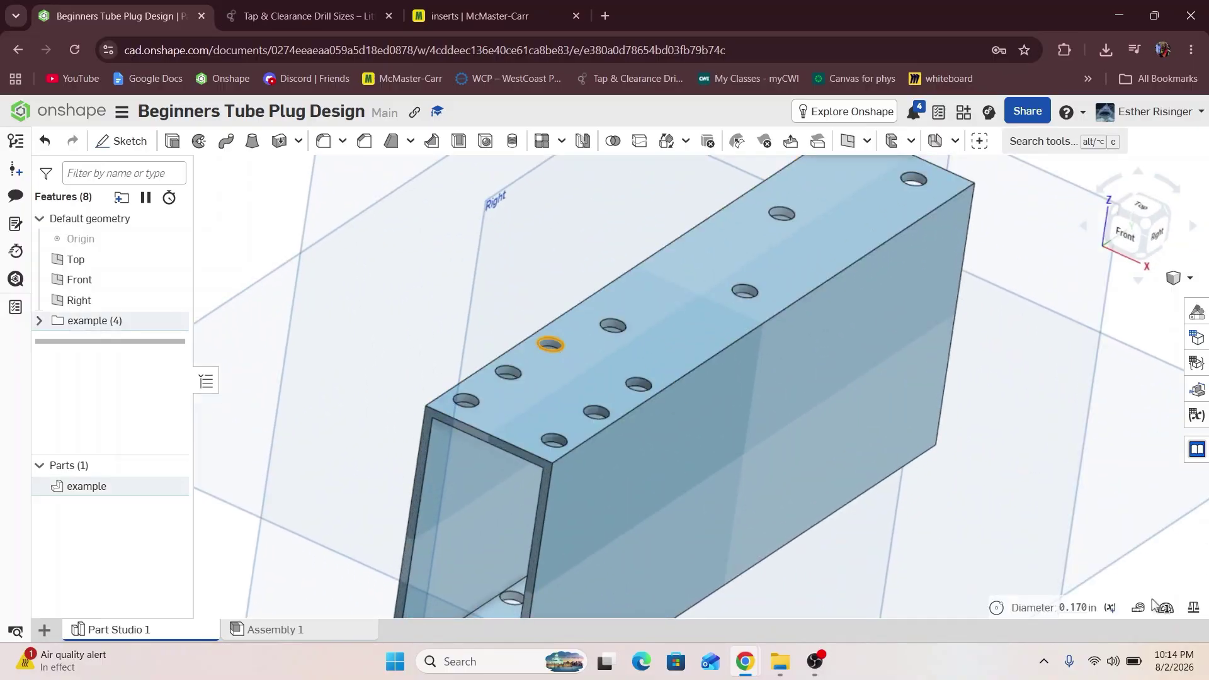
double_click(1066, 607)
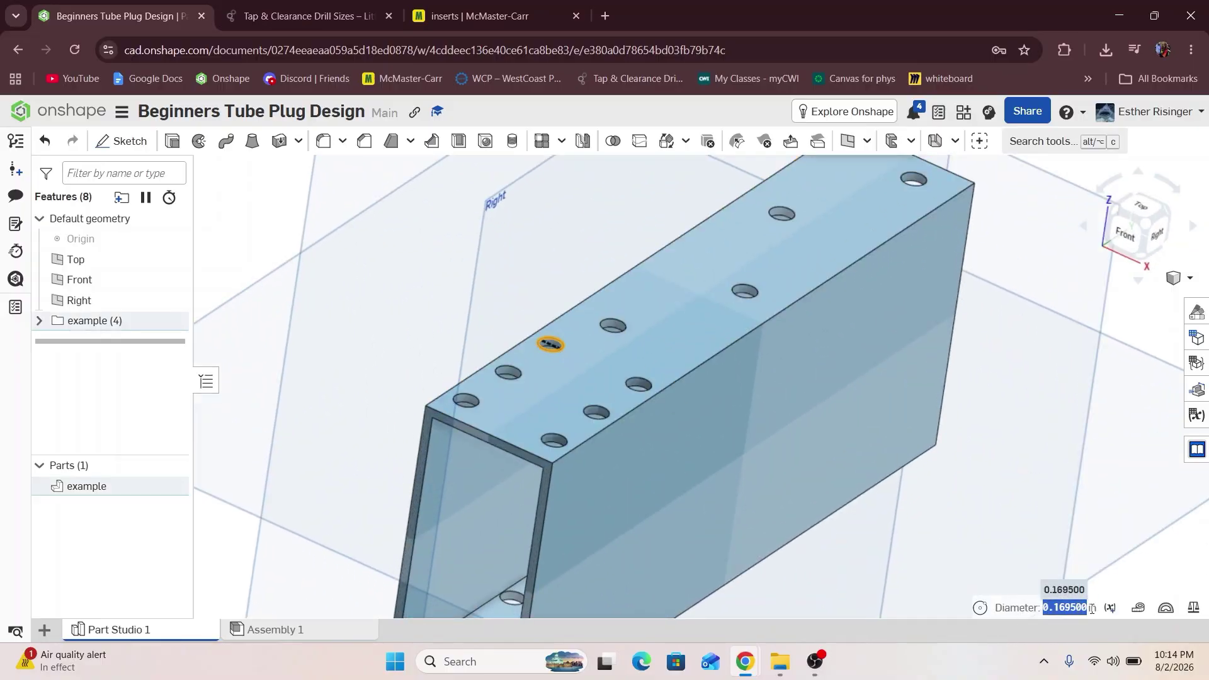
click(428, 277)
scroll(453, 242, down, 4)
middle_drag(484, 367, 515, 399)
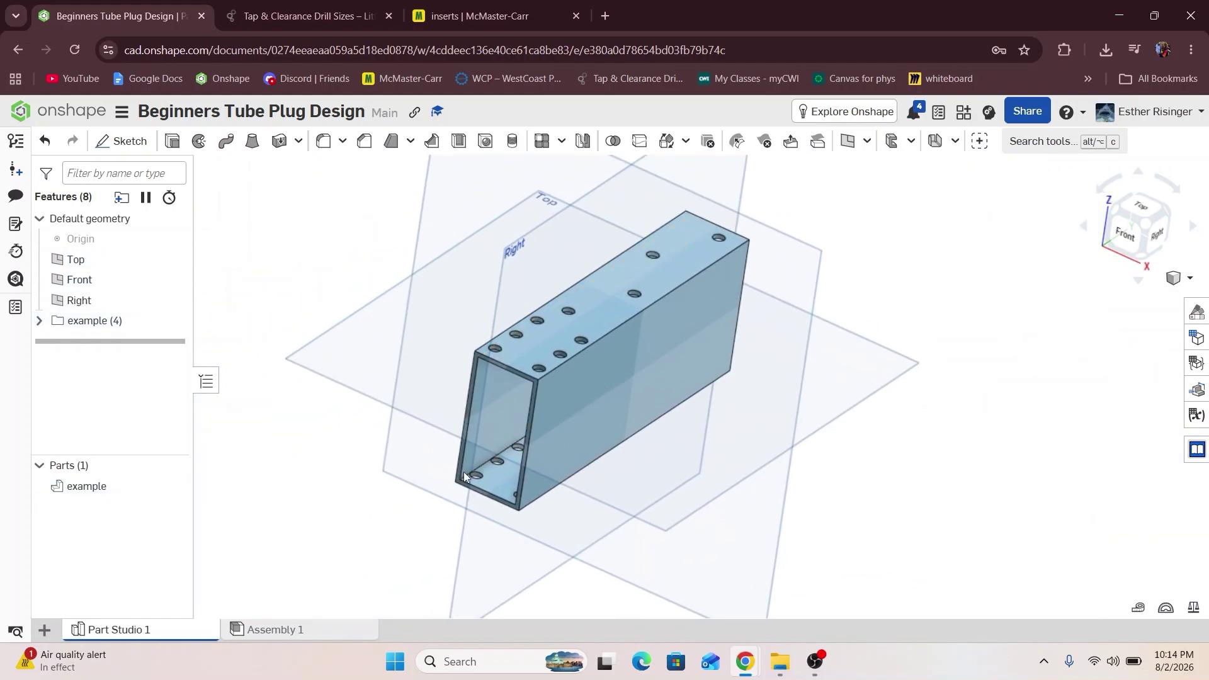
Measure the distance from the front bottom-wall hole to the adjacent inner side wall edge.
scroll(483, 490, up, 4)
right_drag(487, 481, 490, 477)
scroll(491, 478, up, 5)
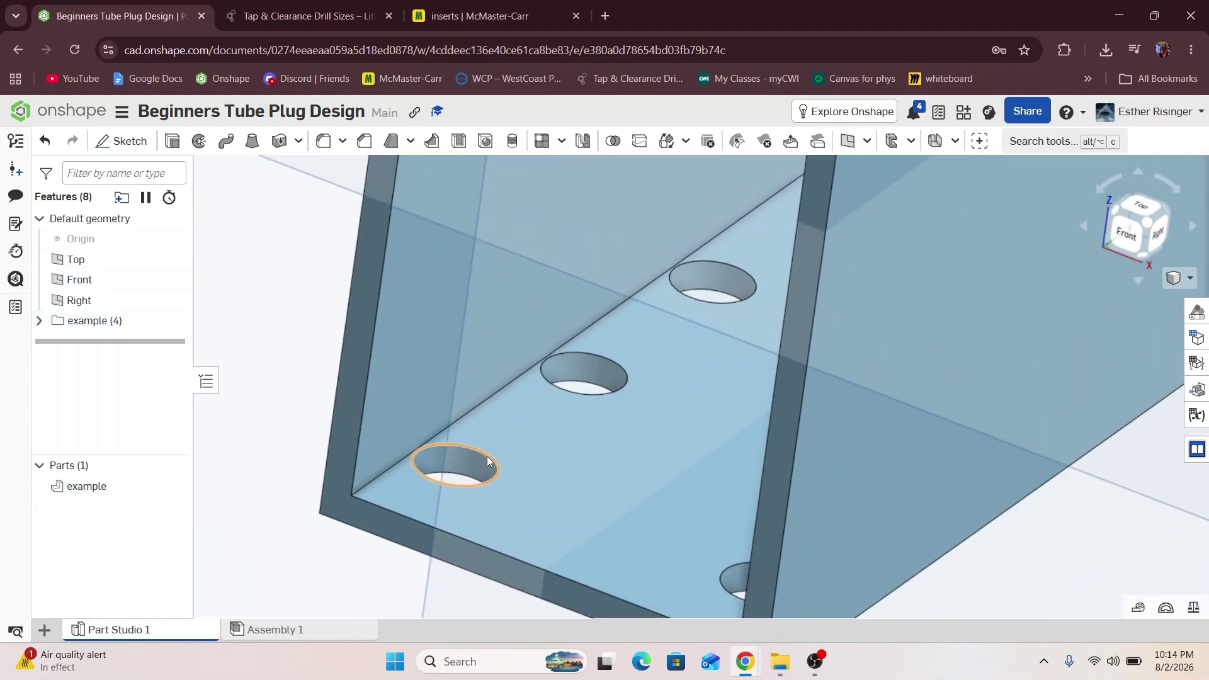
click(486, 456)
click(458, 422)
scroll(459, 421, down, 5)
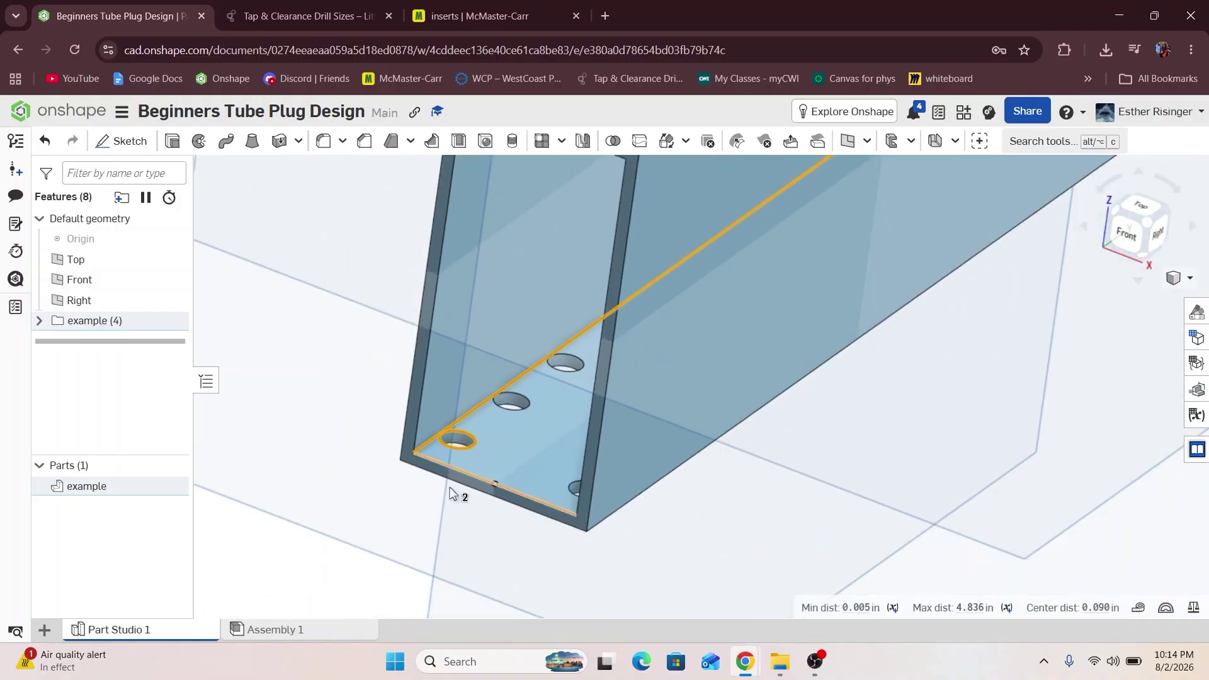
scroll(449, 486, up, 5)
right_drag(440, 528, 443, 534)
scroll(442, 535, down, 5)
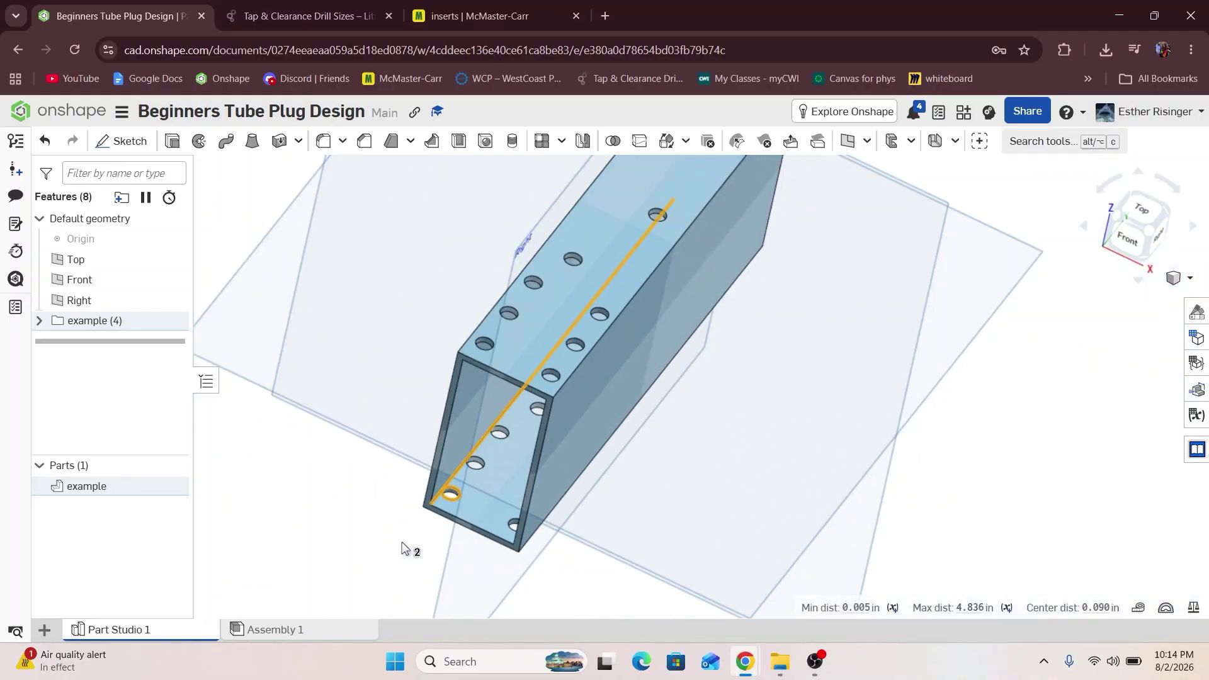
middle_drag(403, 542, 476, 472)
click(466, 492)
Examine how close the paired holes at the tube's front end sit to the inner side wall.
scroll(532, 434, up, 4)
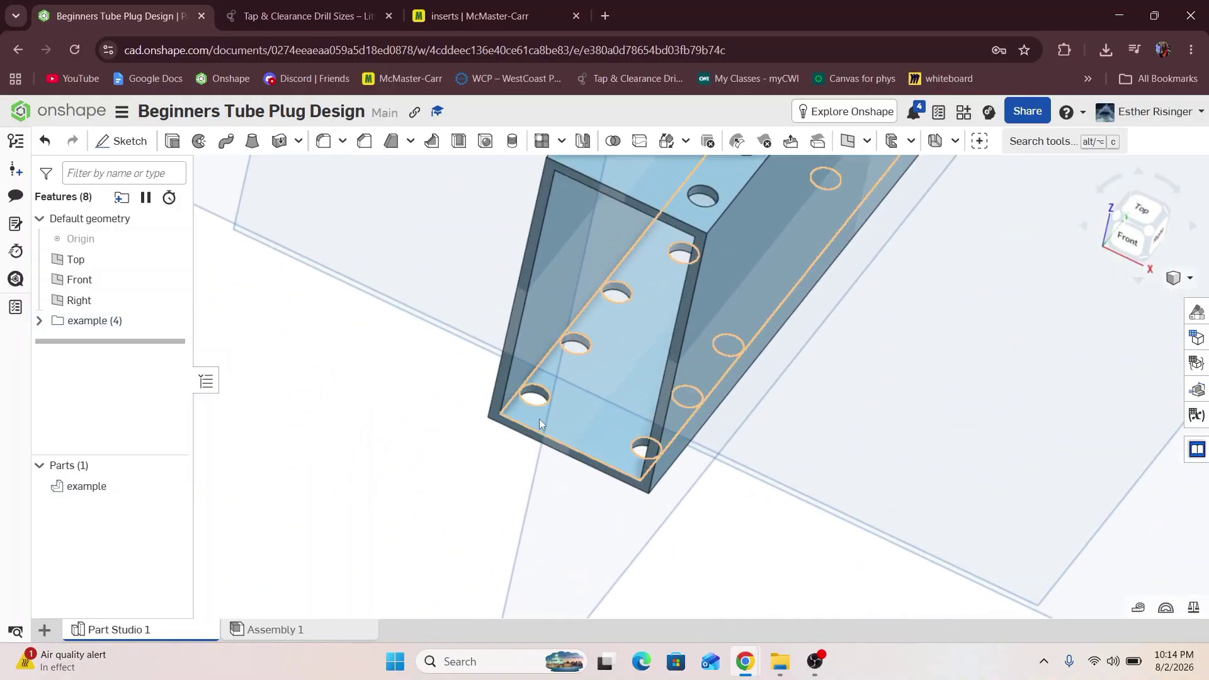
scroll(539, 417, down, 3)
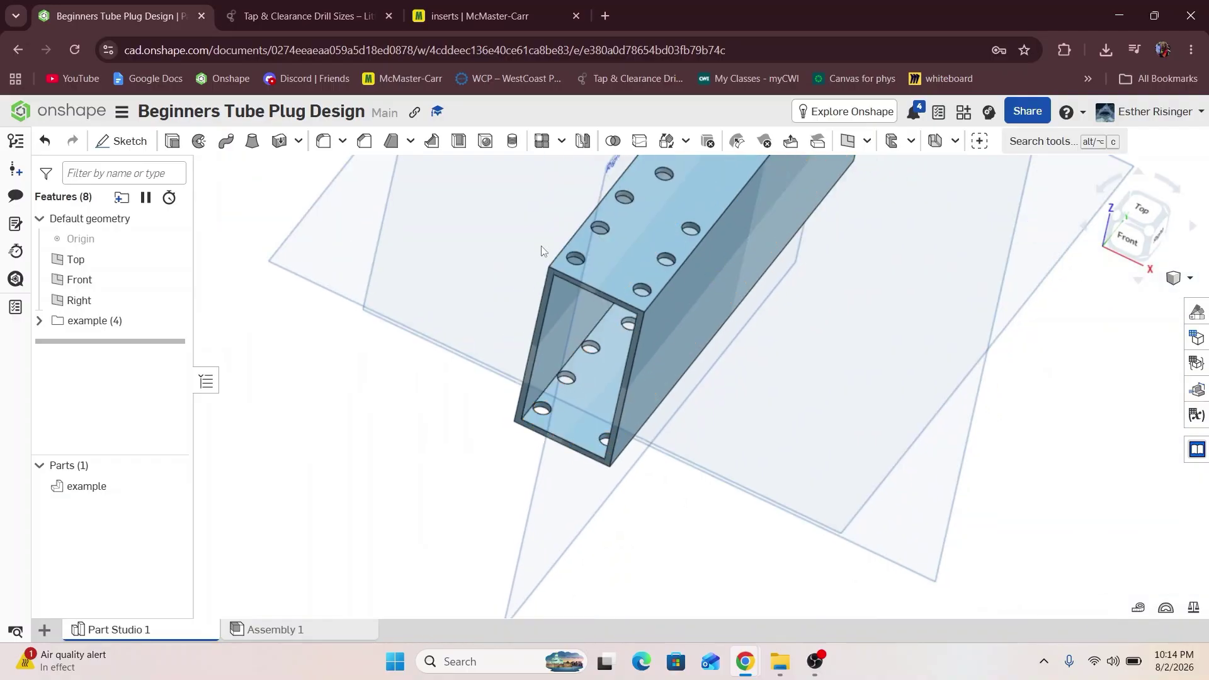
click(582, 257)
click(377, 535)
scroll(531, 399, up, 3)
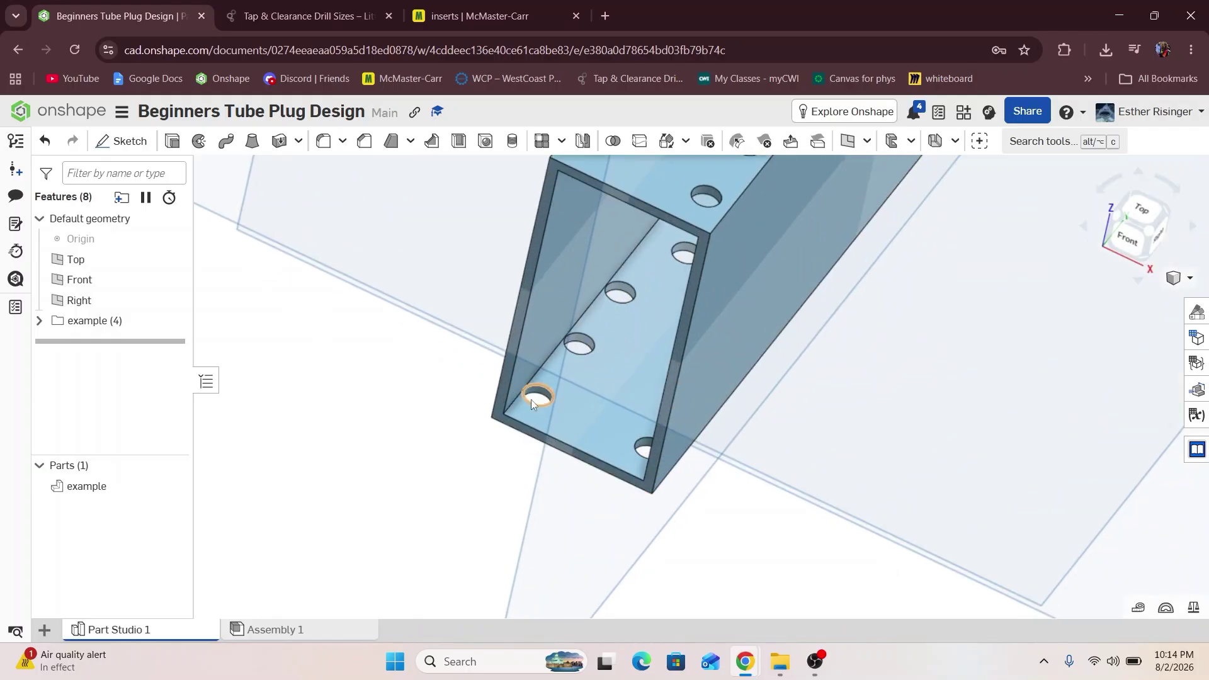
click(533, 307)
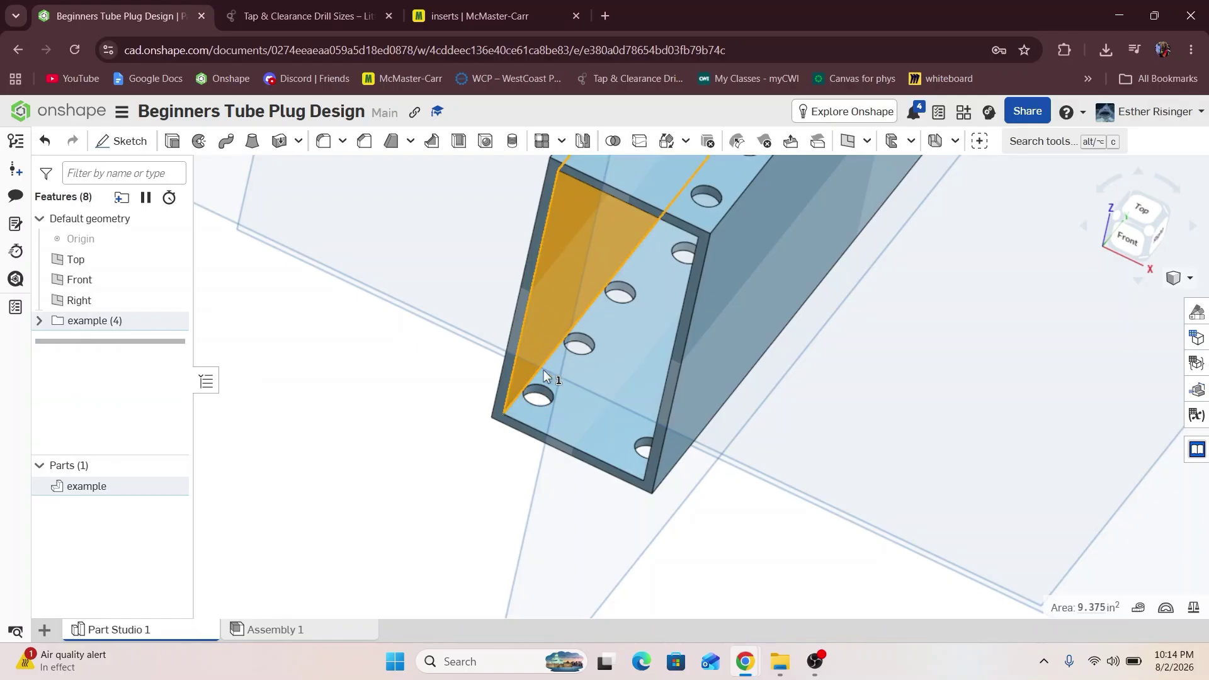
right_drag(521, 433, 555, 413)
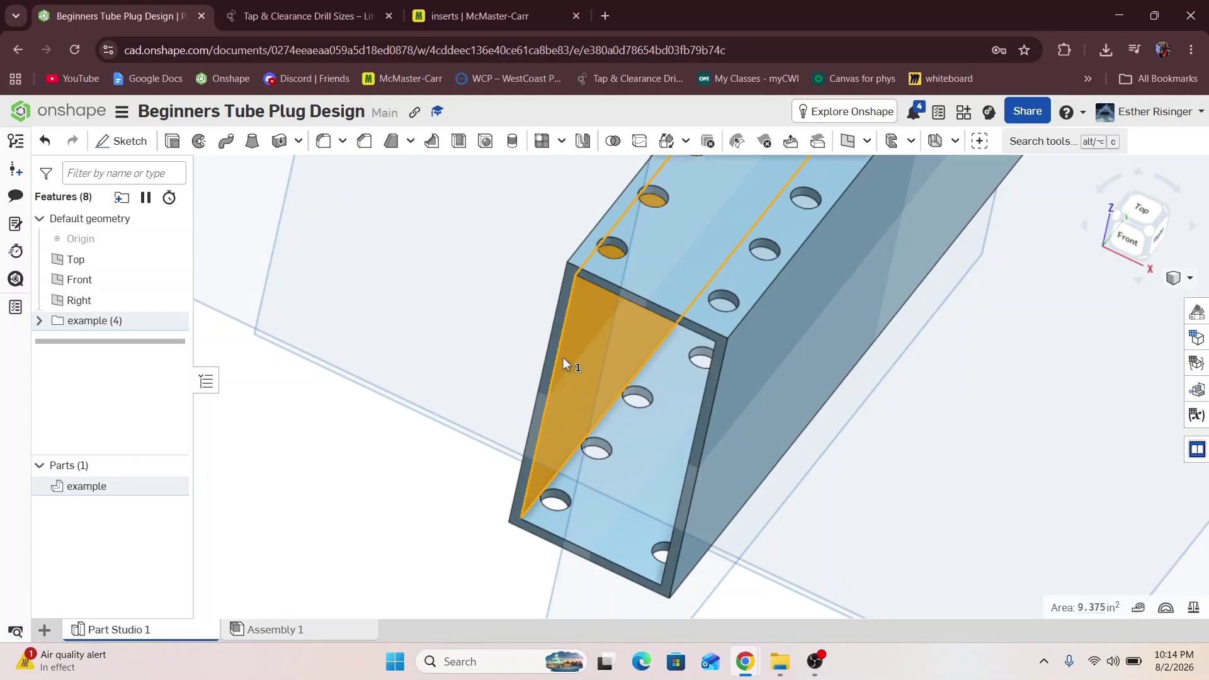
scroll(560, 357, down, 2)
click(483, 496)
Measure the distance from the staggered hole nearest the tube's back end to the inner side wall.
scroll(487, 497, down, 3)
right_drag(622, 378, 784, 419)
scroll(799, 437, up, 5)
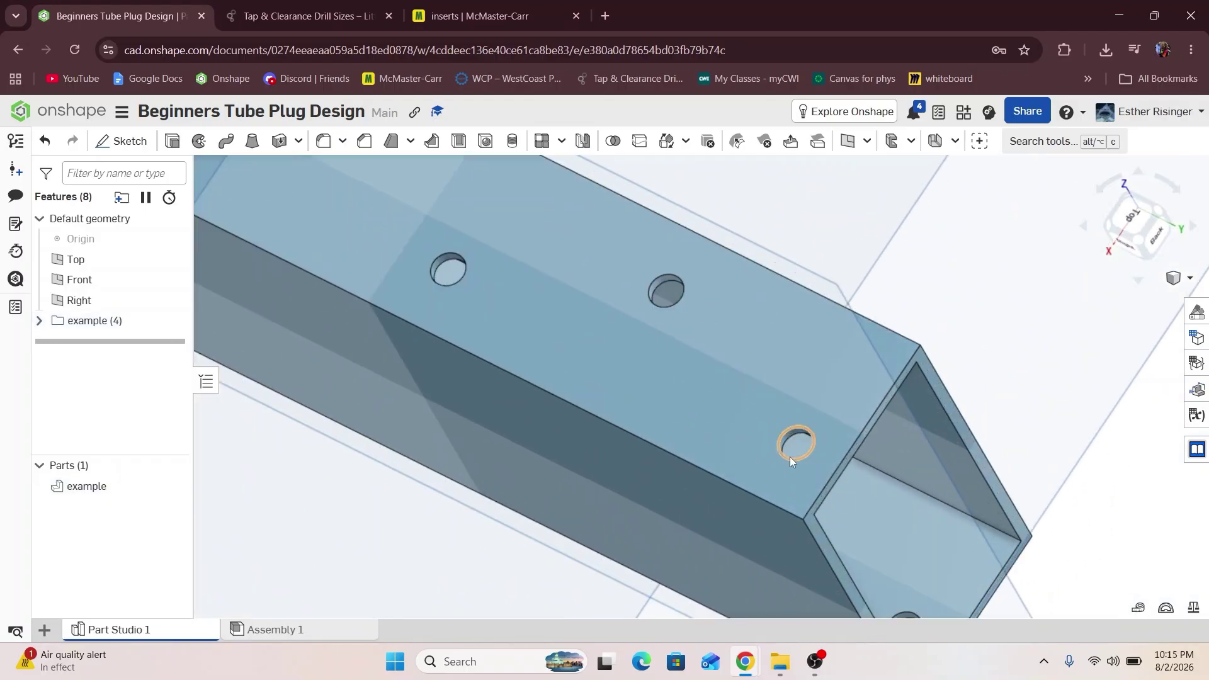
click(789, 455)
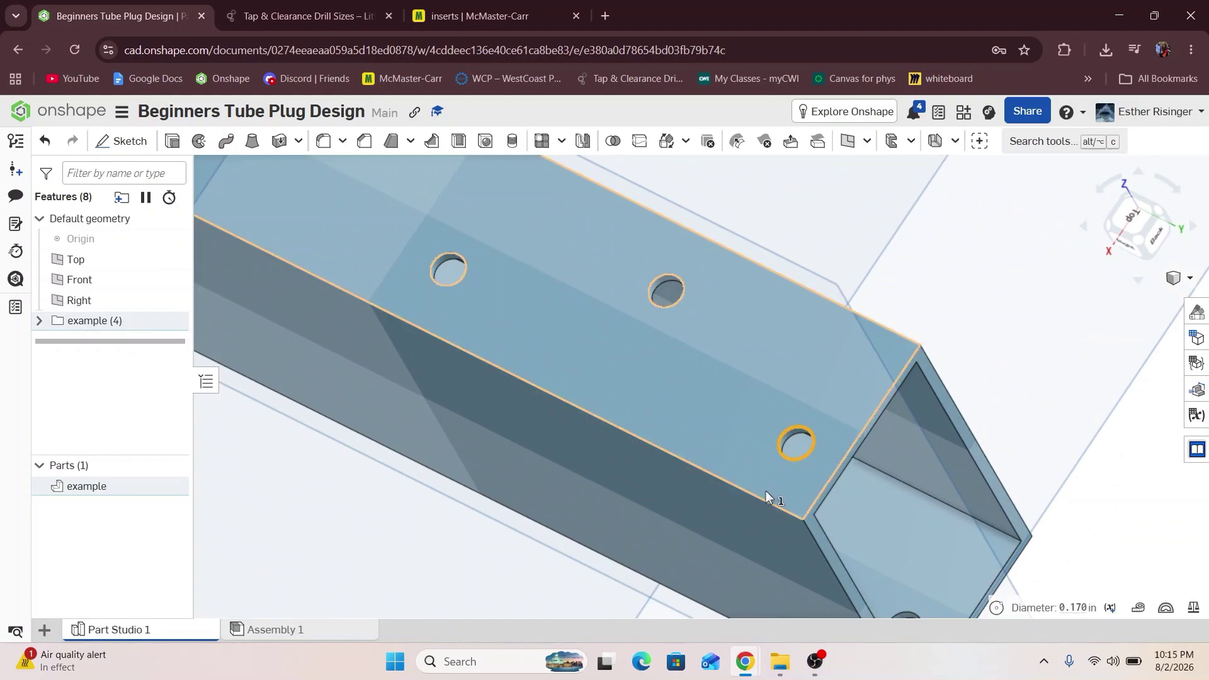
scroll(768, 479, down, 5)
right_drag(727, 414, 731, 345)
click(734, 344)
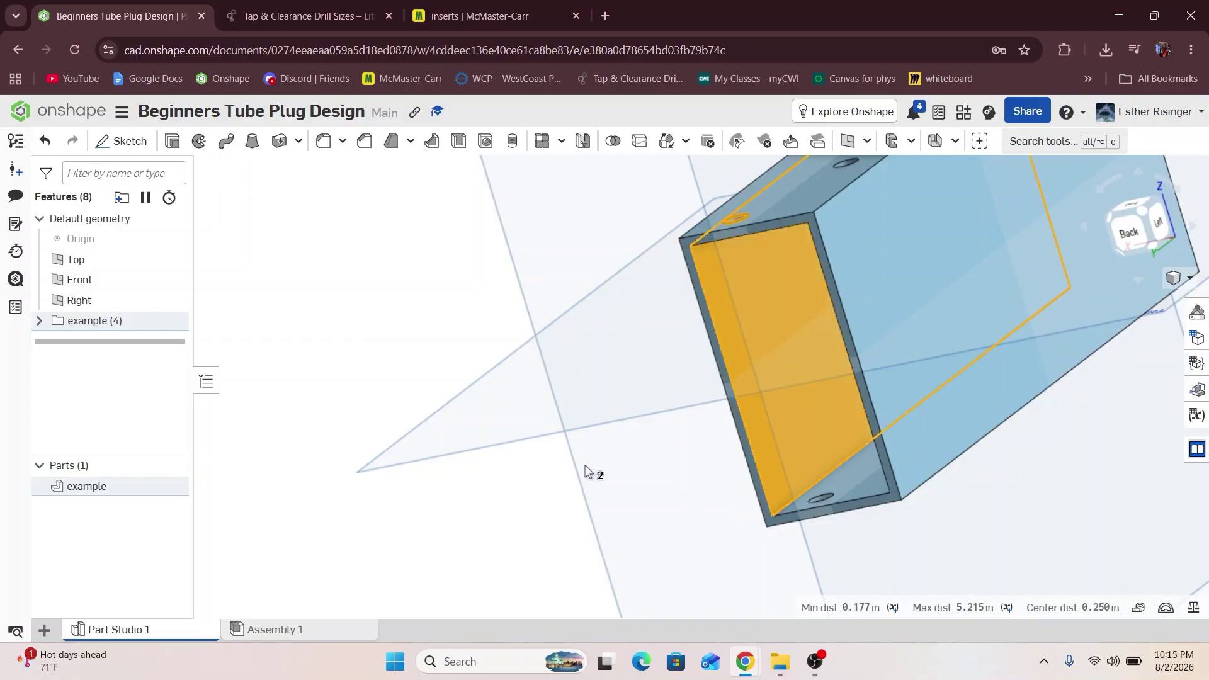
click(851, 447)
Inspect the back open end and check the length of its outer vertical edge.
right_drag(836, 500, 846, 528)
scroll(792, 507, down, 3)
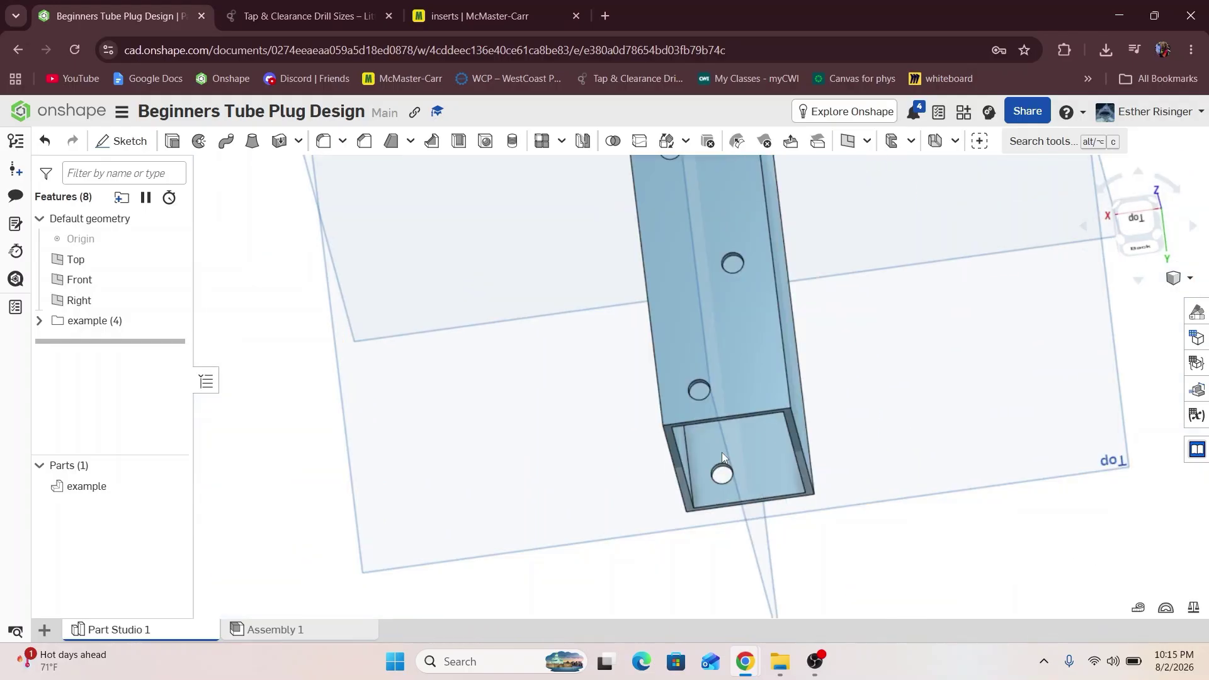
click(703, 415)
click(668, 469)
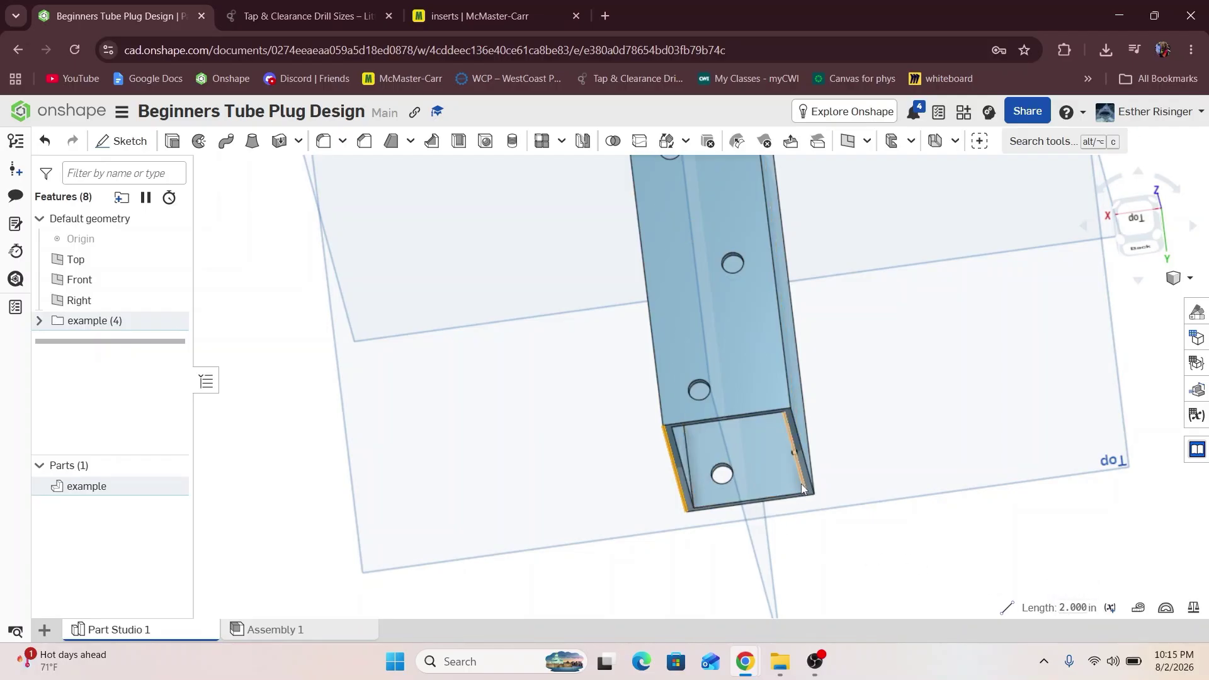
key(space)
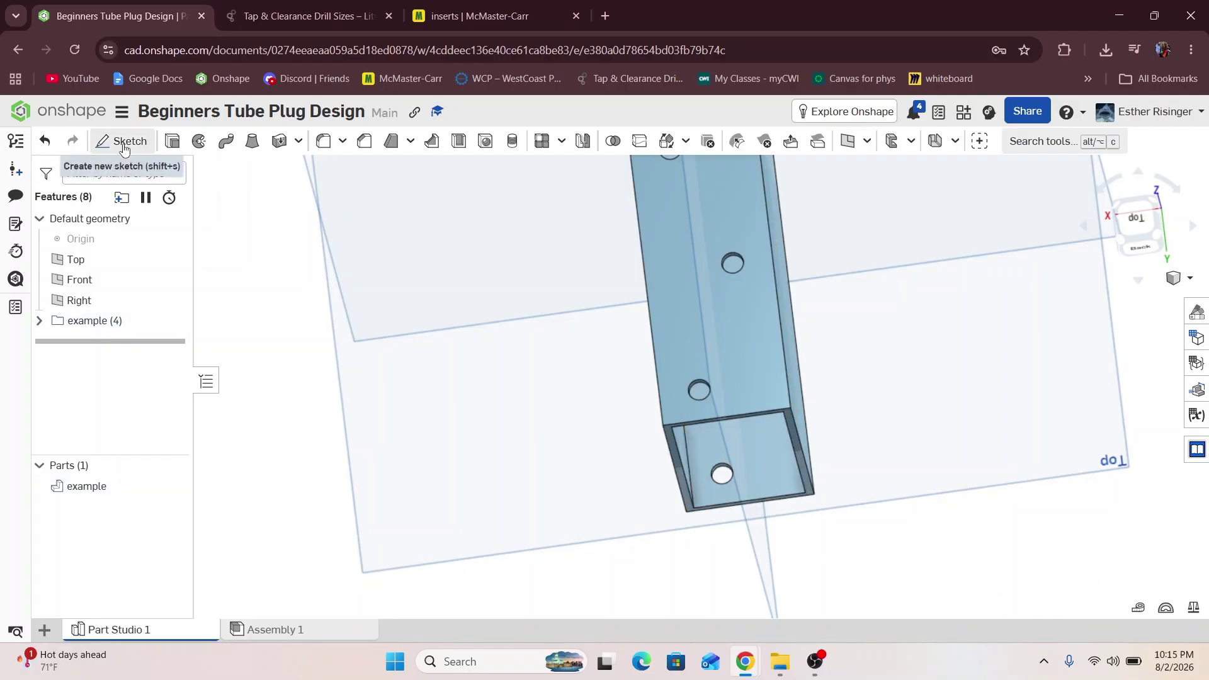
Start a new sketch on the tube's top face.
click(123, 142)
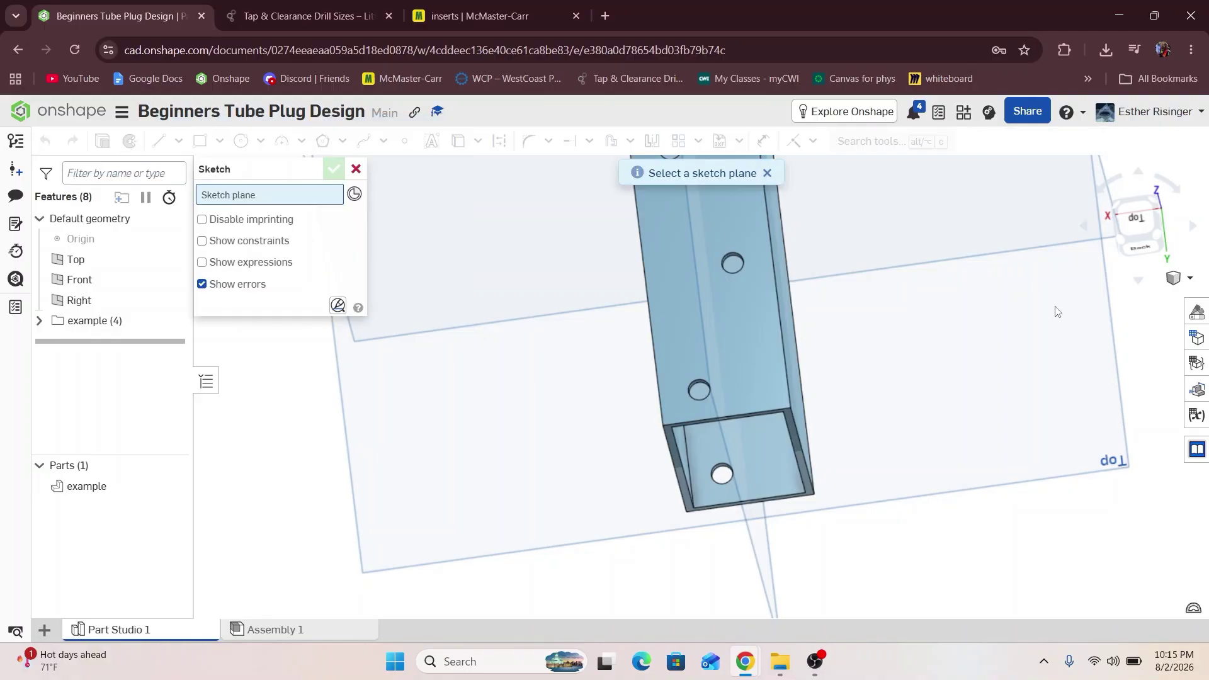
click(715, 366)
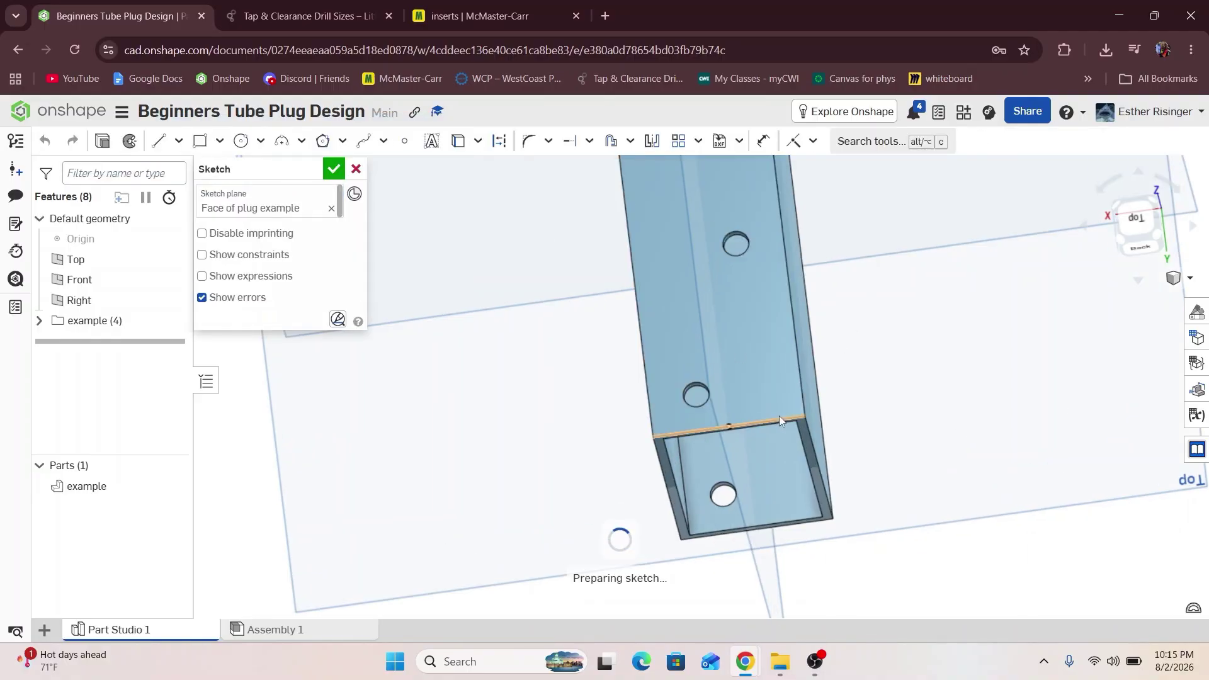
mouse_move(779, 416)
right_down()
mouse_move(785, 377)
mouse_move(758, 375)
mouse_move(761, 408)
mouse_move(776, 394)
mouse_move(823, 410)
mouse_move(811, 353)
mouse_move(850, 322)
mouse_move(851, 338)
right_up()
Measure the tube's outer width and the inner opening's width at the back end.
click(647, 375)
click(800, 357)
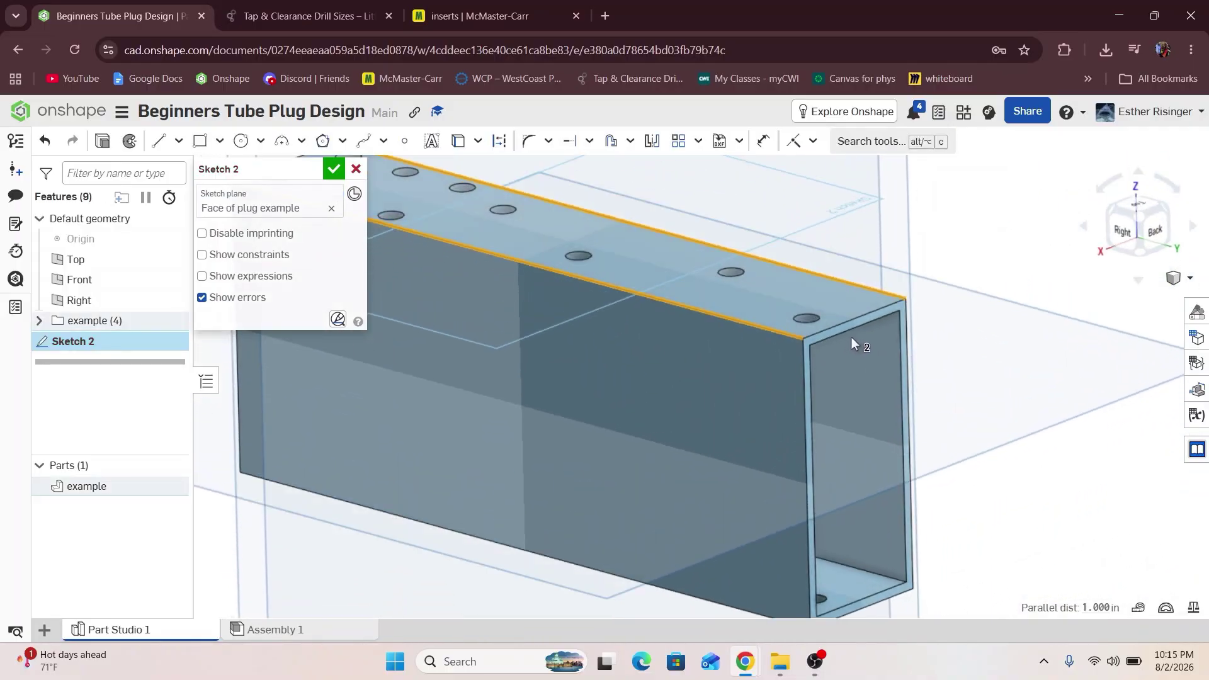
scroll(889, 318, up, 3)
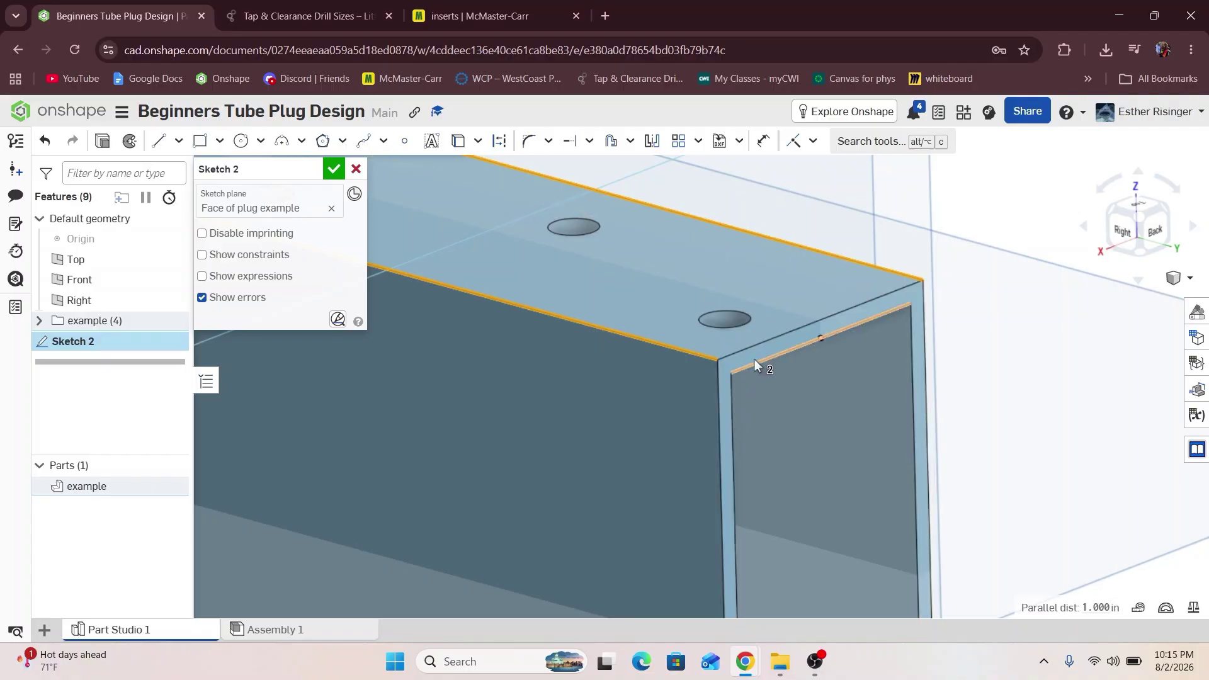
click(739, 379)
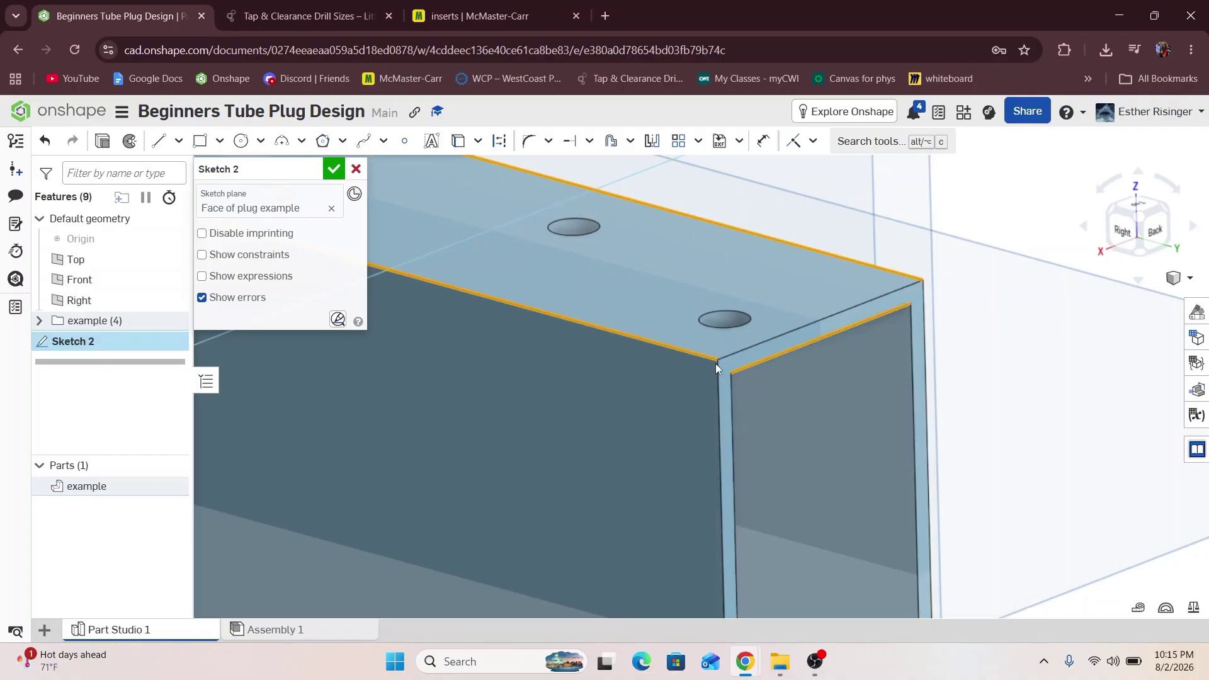
key(space)
click(727, 354)
click(1091, 608)
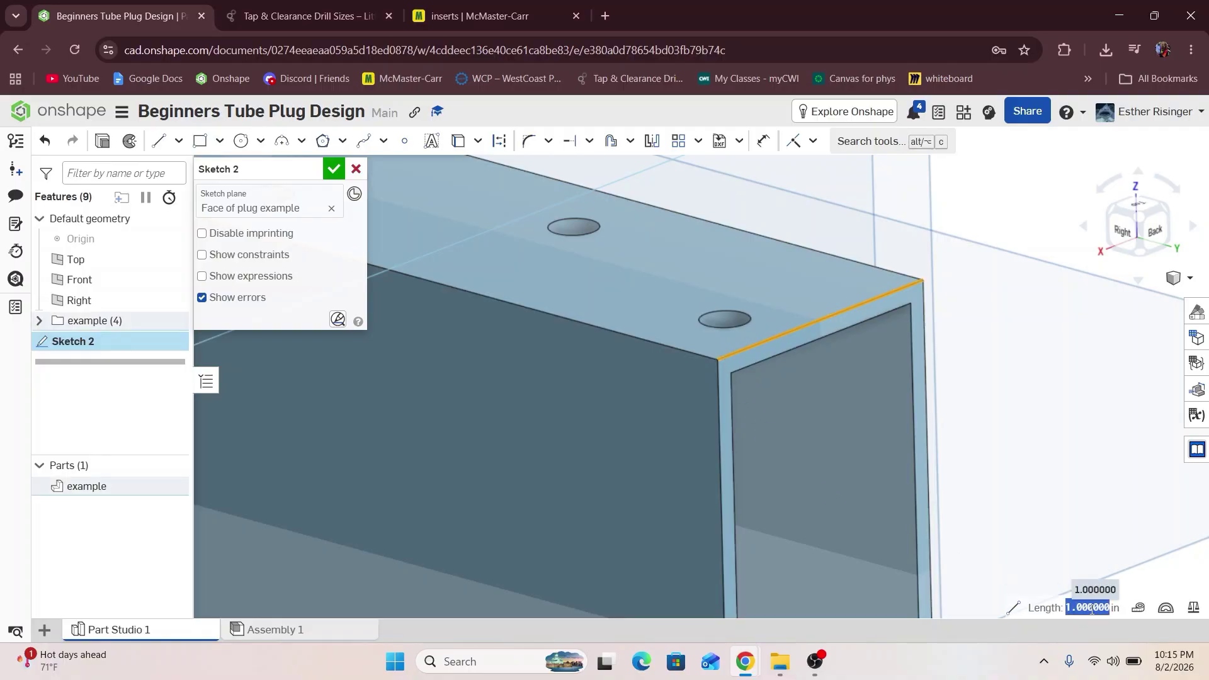
key(space)
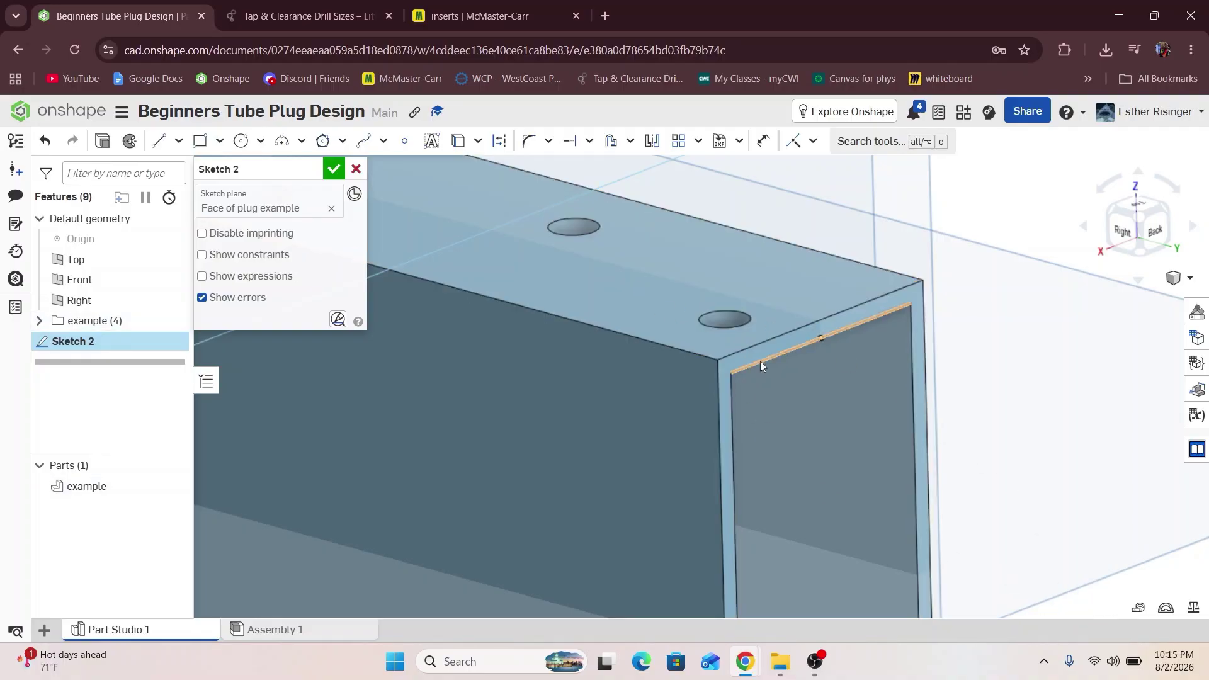
click(761, 361)
click(1091, 607)
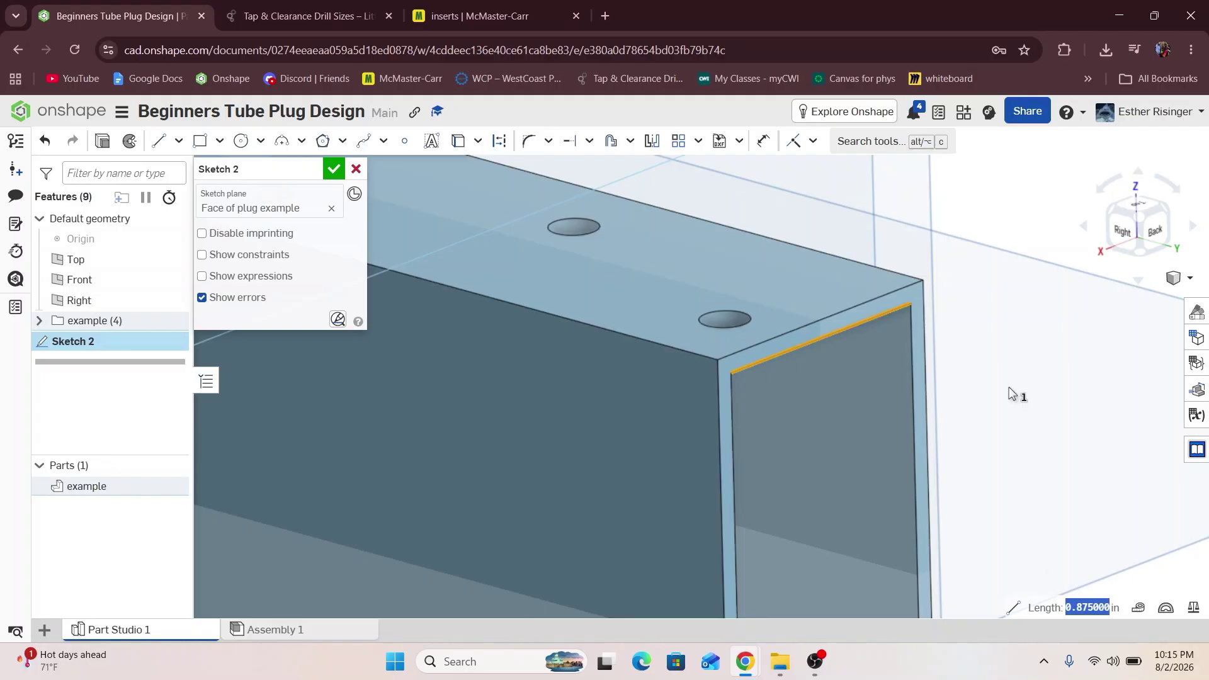
Project the two inner side wall edges into the sketch as construction lines and view the sketch plane straight on.
right_drag(1009, 397, 732, 373)
click(732, 373)
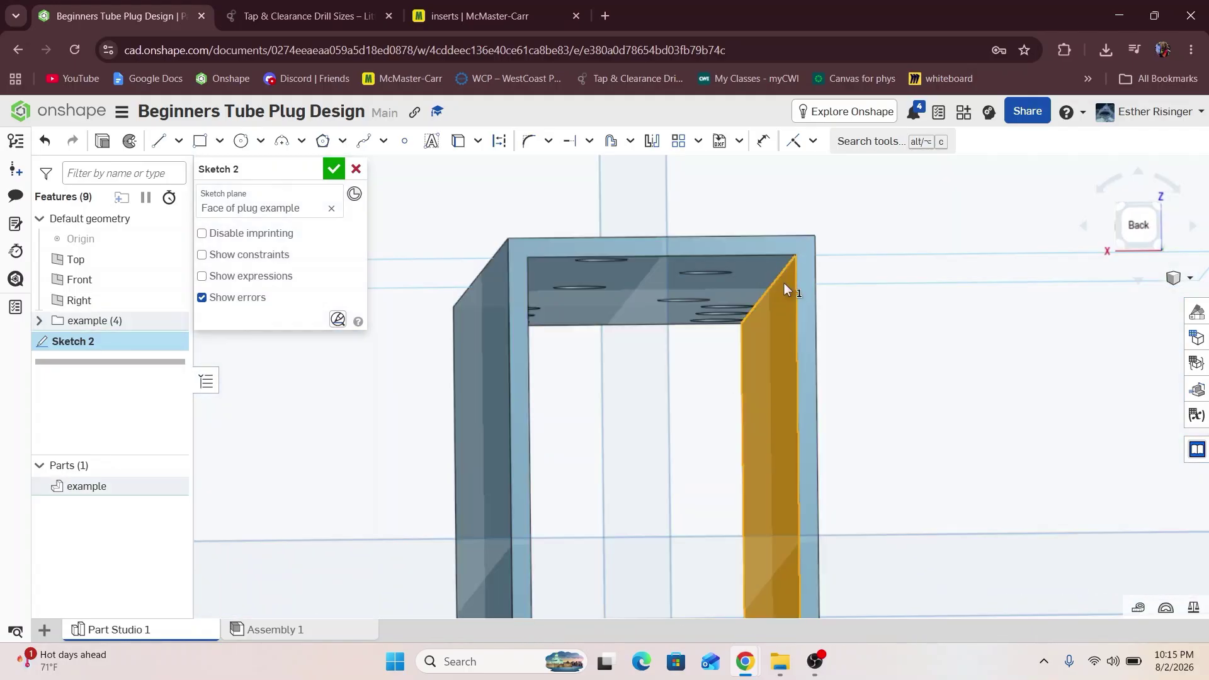
click(779, 277)
right_drag(779, 277, 722, 232)
click(436, 175)
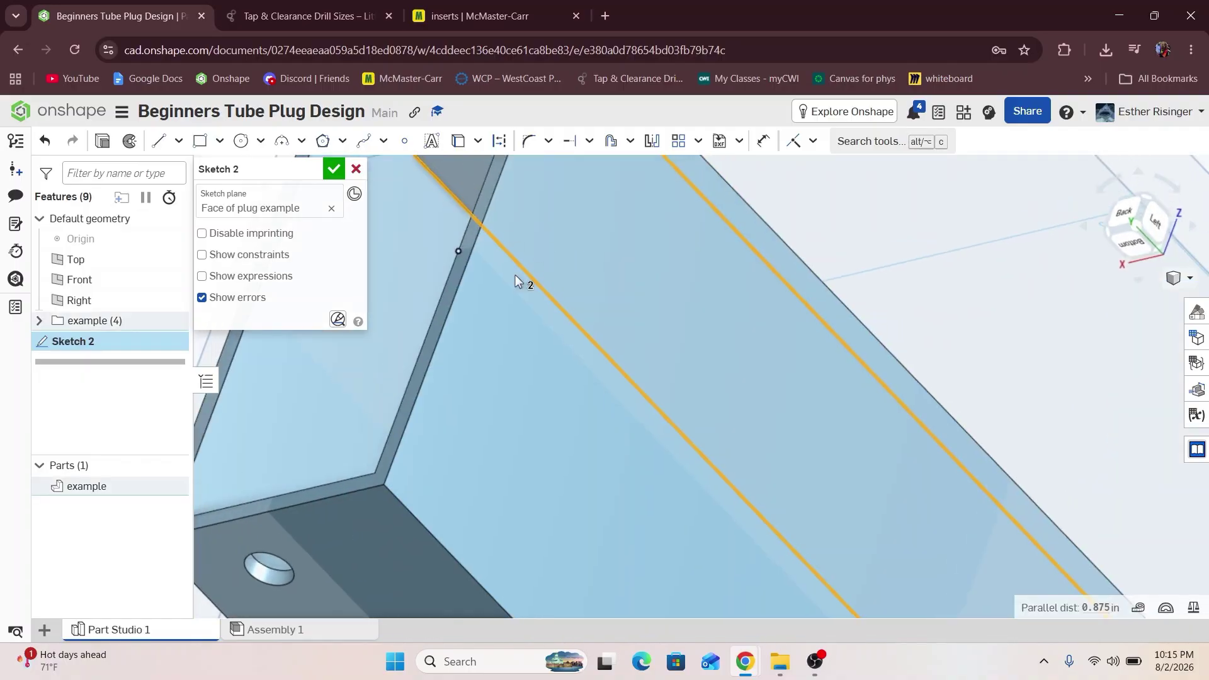
mouse_move(515, 275)
right_down()
mouse_move(631, 397)
mouse_move(667, 335)
mouse_move(679, 403)
mouse_move(632, 380)
right_up()
key(q)
key(u)
key(n)
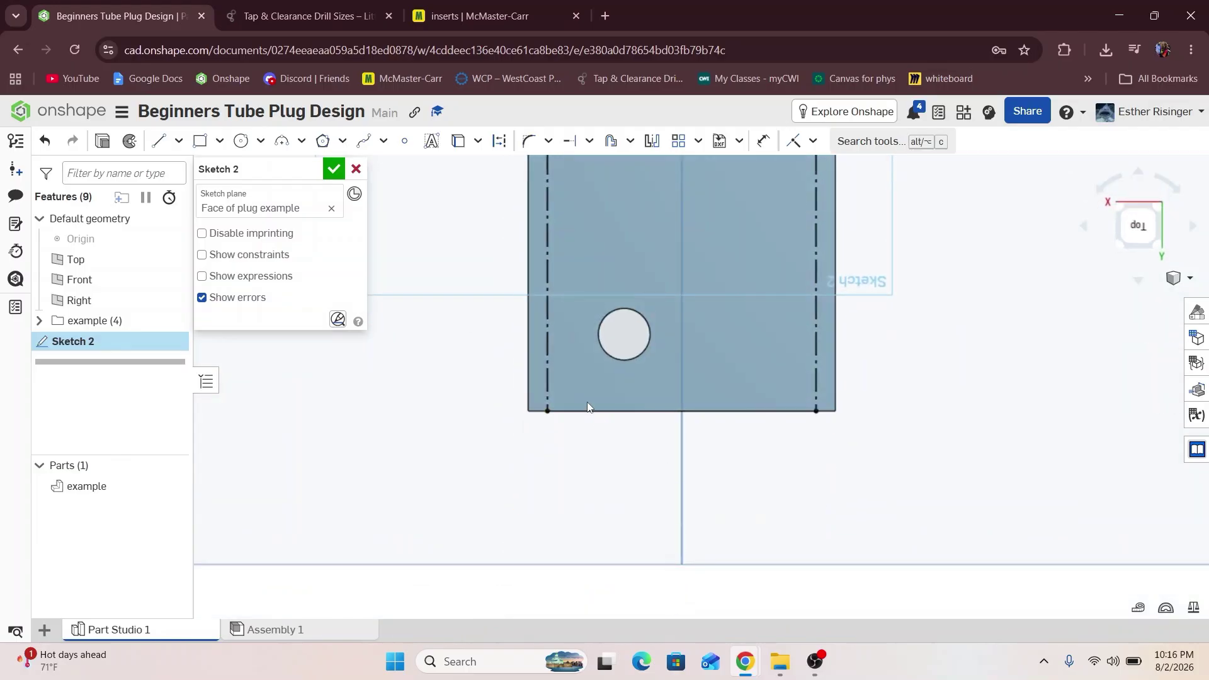
Measure the distance between the two projected construction lines.
click(547, 372)
key(d)
click(817, 387)
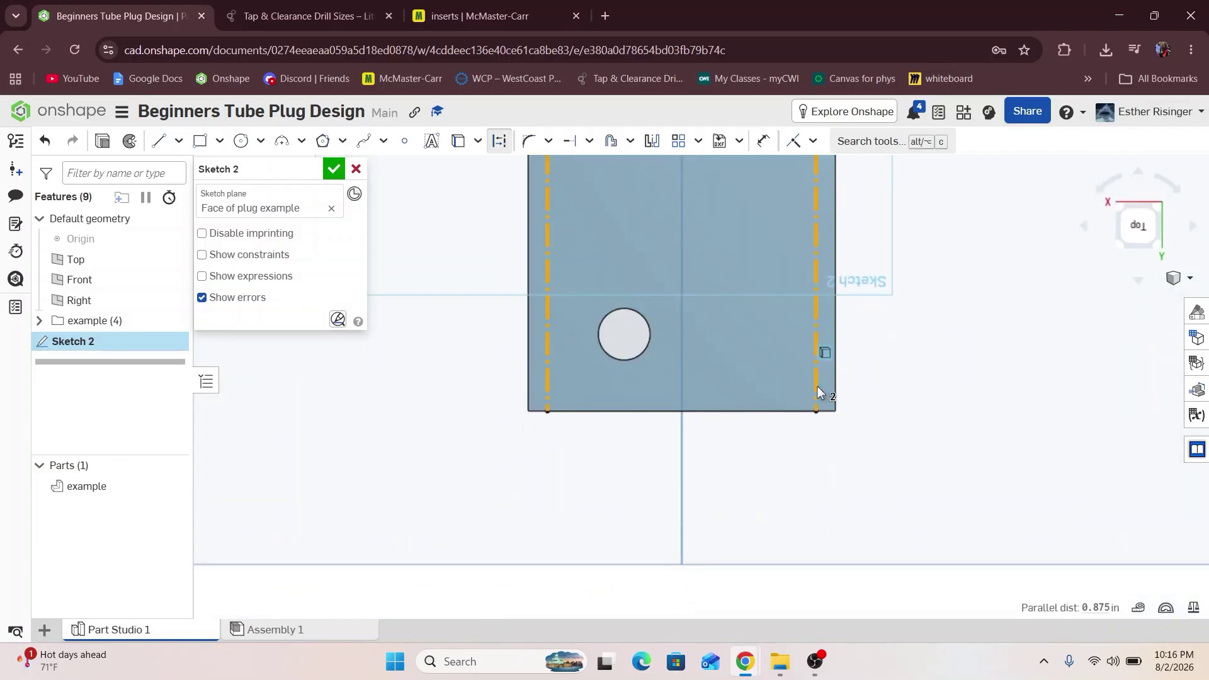
Sketch a corner rectangle between the construction lines, from the tube's back end edge to just past the fourth staggered hole.
key(r)
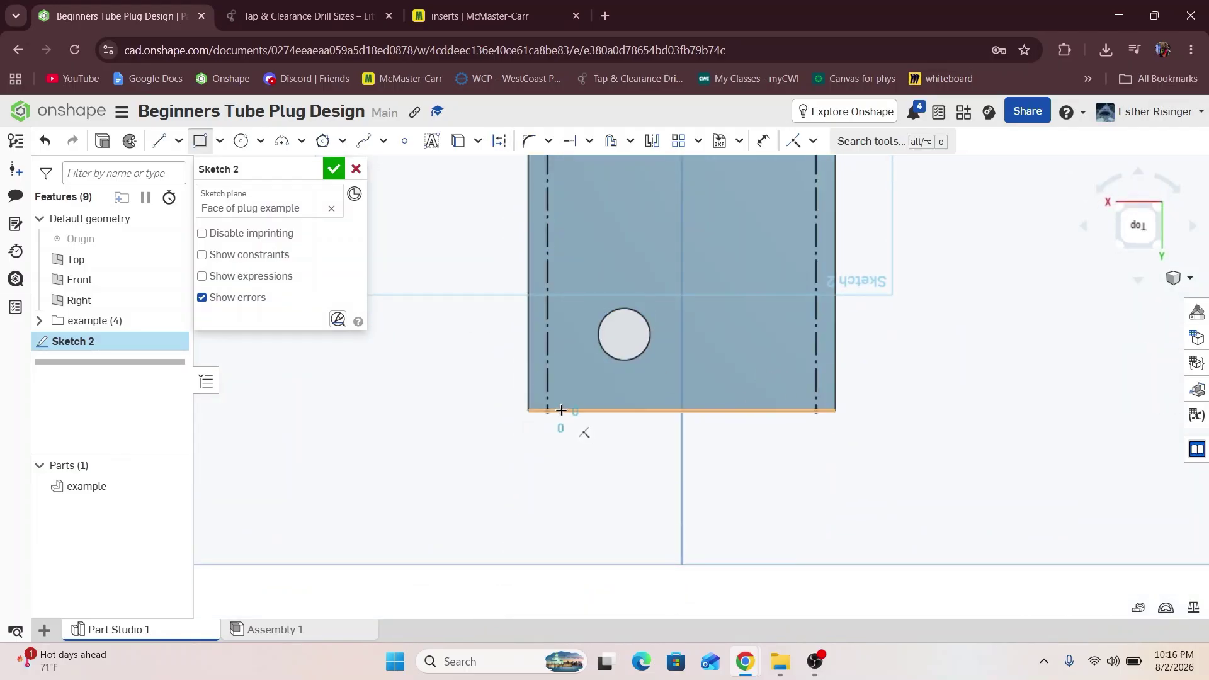
scroll(561, 410, down, 5)
middle_drag(611, 361, 611, 544)
scroll(642, 263, up, 3)
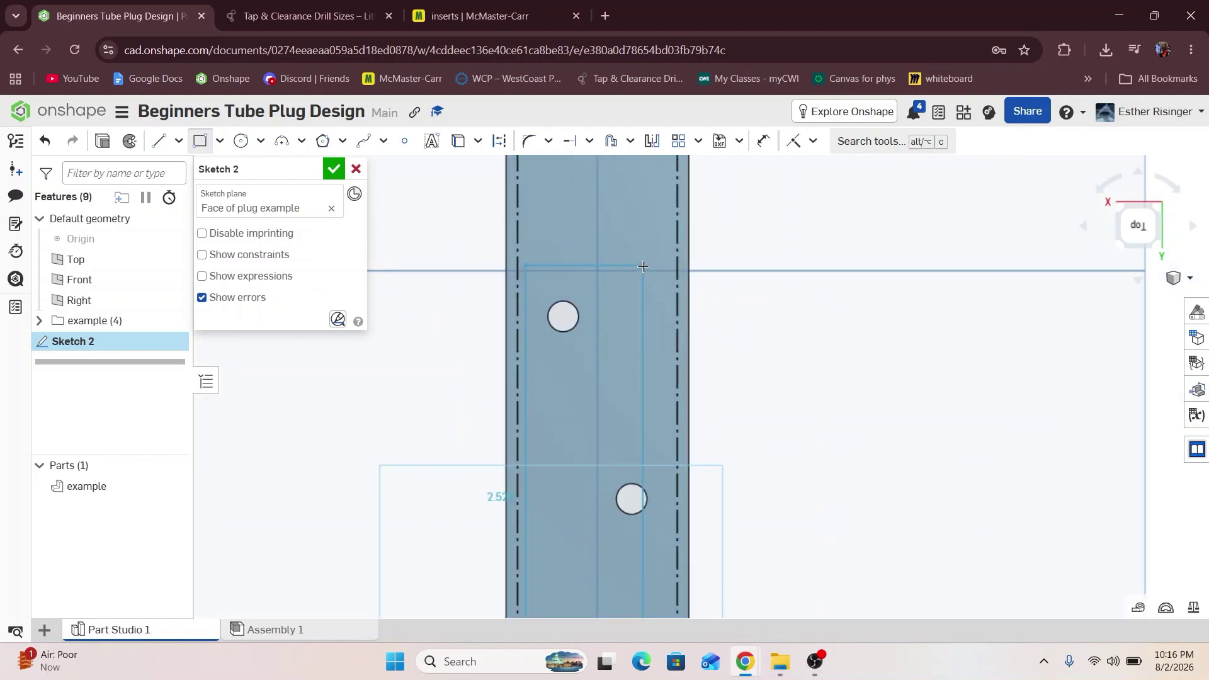
scroll(653, 263, down, 4)
scroll(655, 441, down, 2)
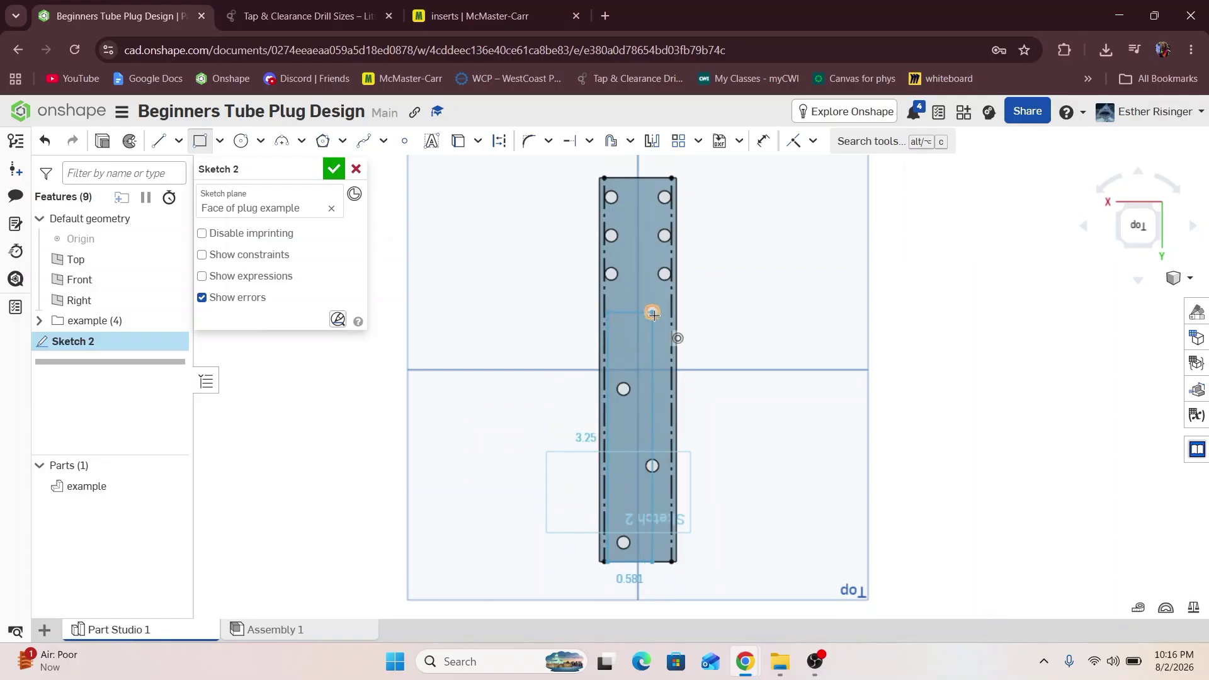
scroll(653, 315, up, 3)
scroll(653, 314, up, 1)
scroll(685, 276, up, 2)
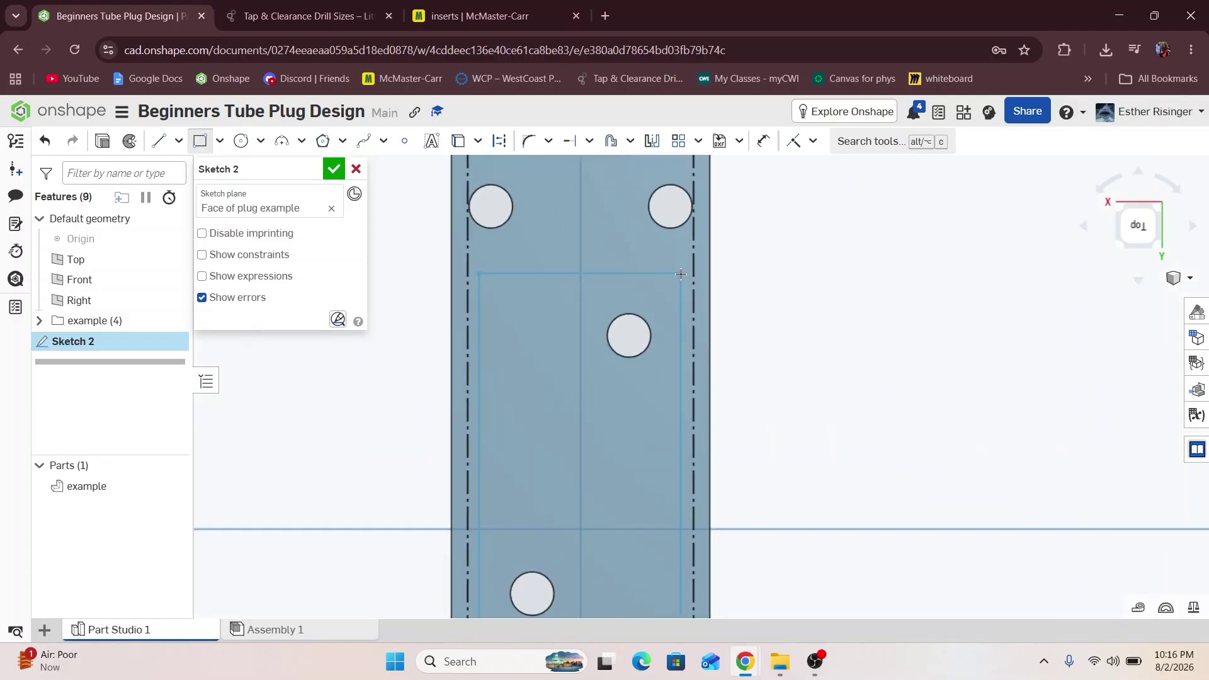
click(686, 275)
key(Escape)
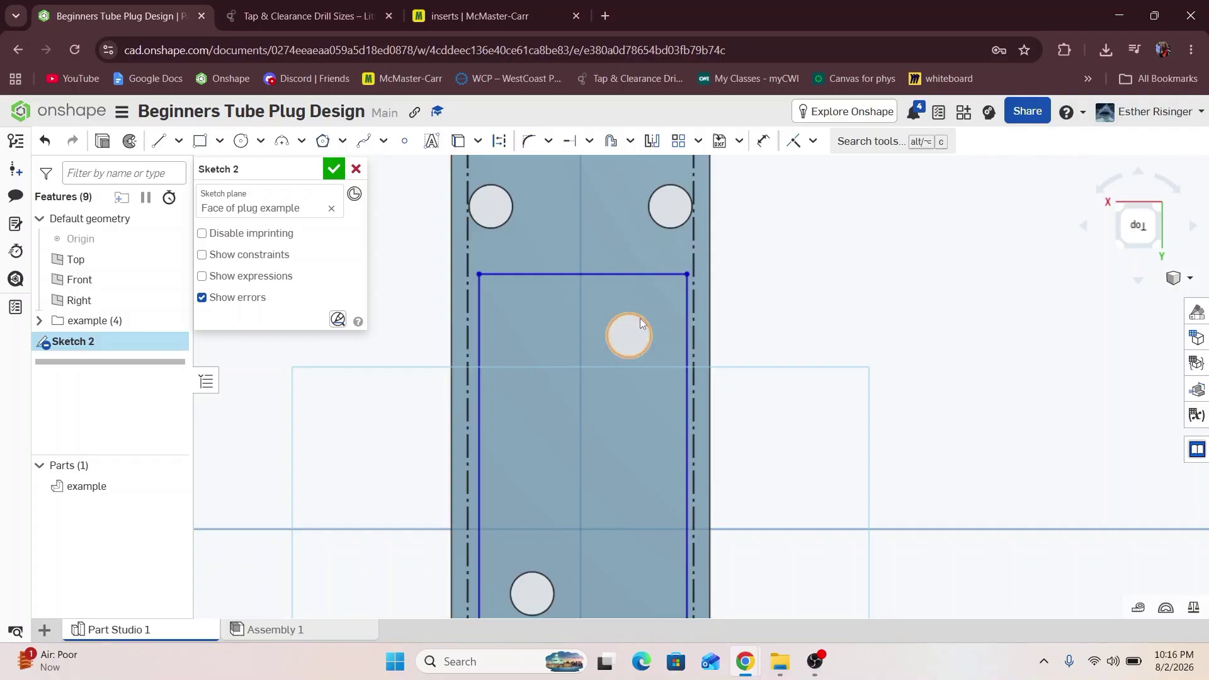
Measure the diameter of the staggered hole closest to the rectangle's inner end edge.
click(628, 315)
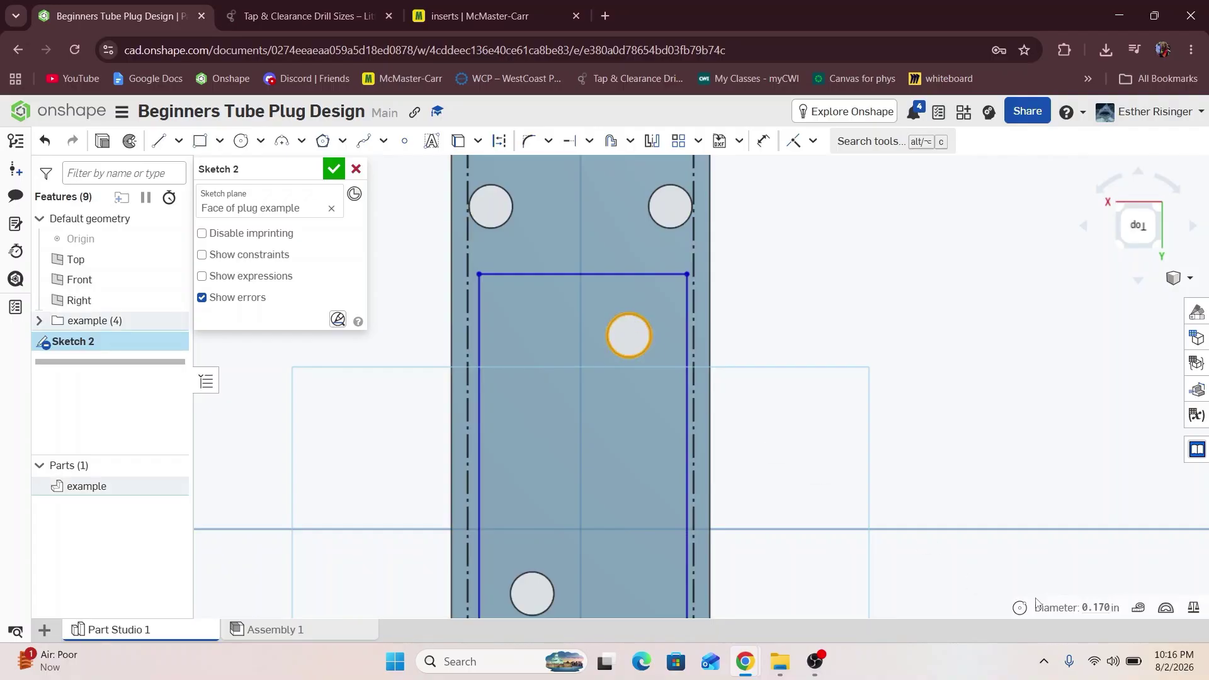
click(1091, 609)
click(618, 315)
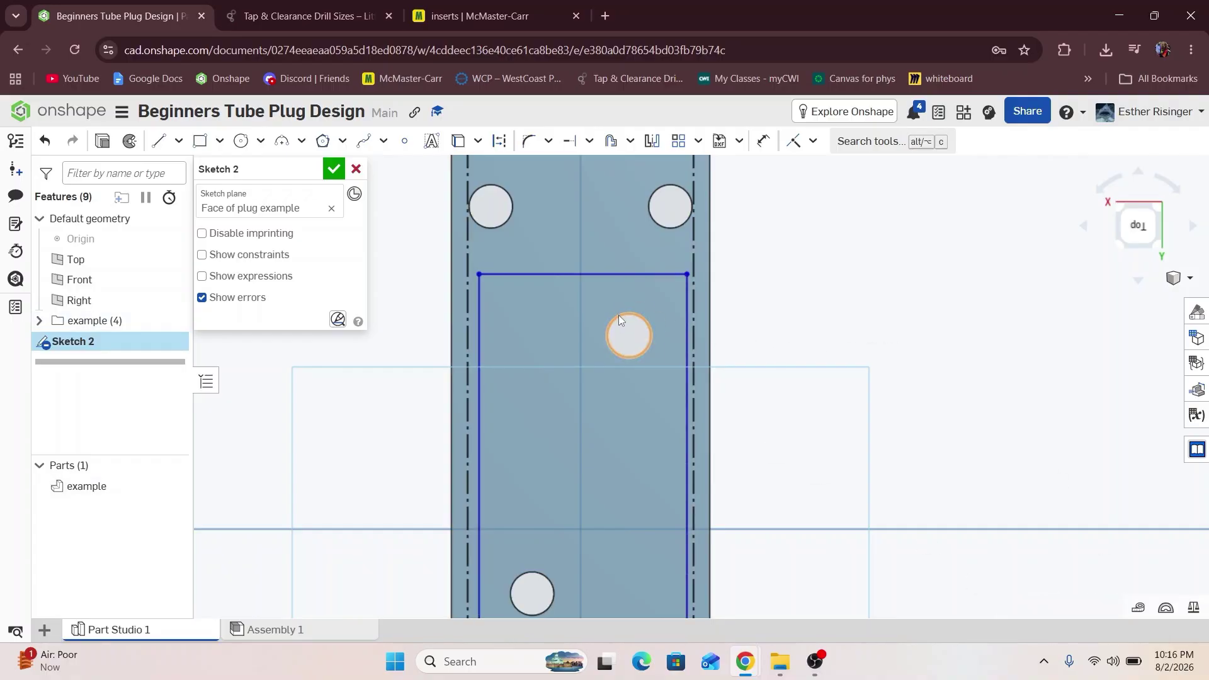
Dimension the distance from the rectangle's inner end edge to the nearest staggered hole's edge at 0.17 in.
click(631, 275)
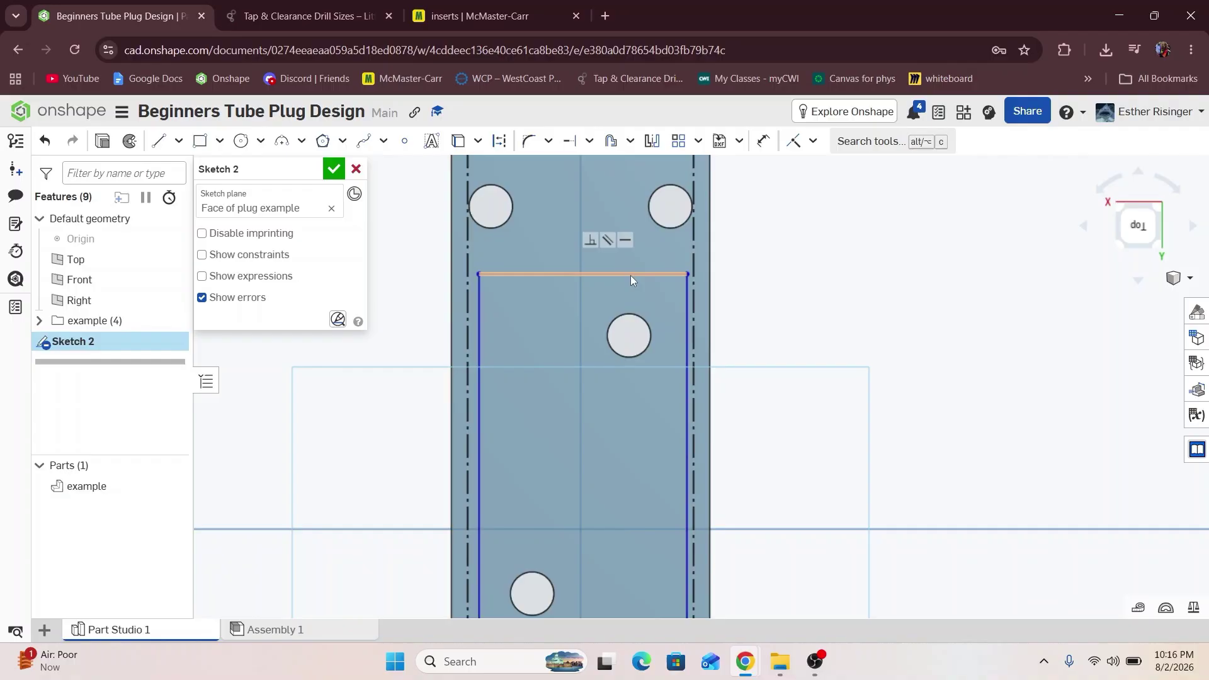
click(632, 311)
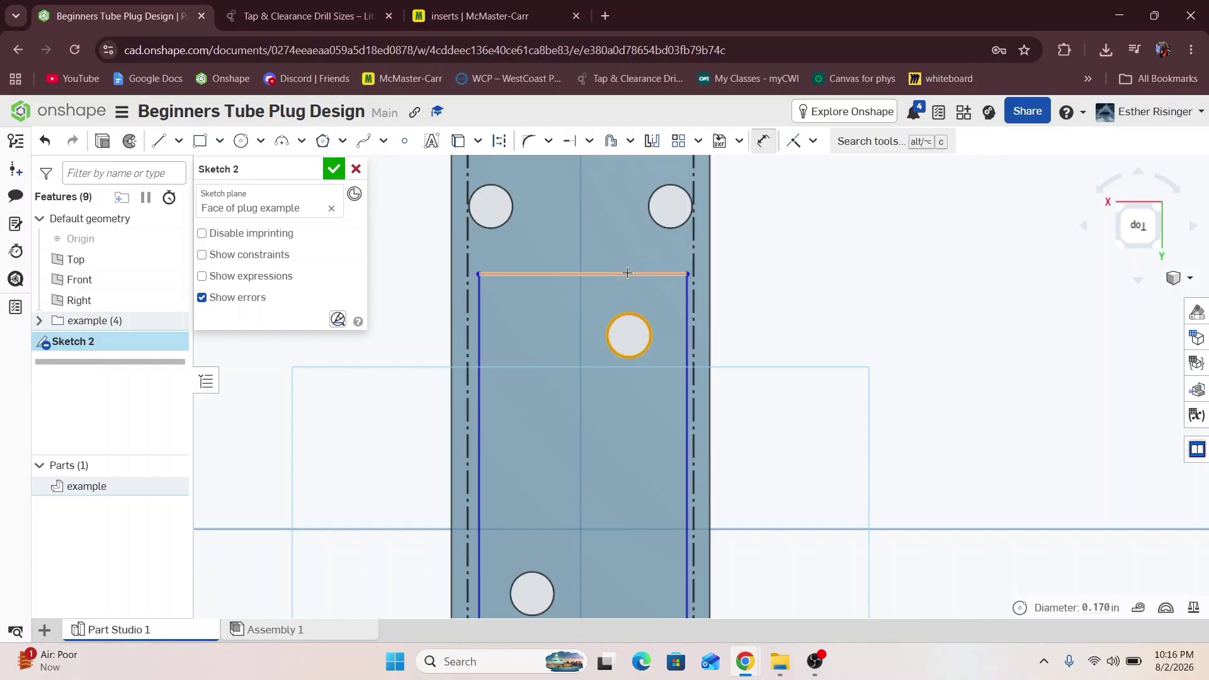
click(627, 272)
click(628, 296)
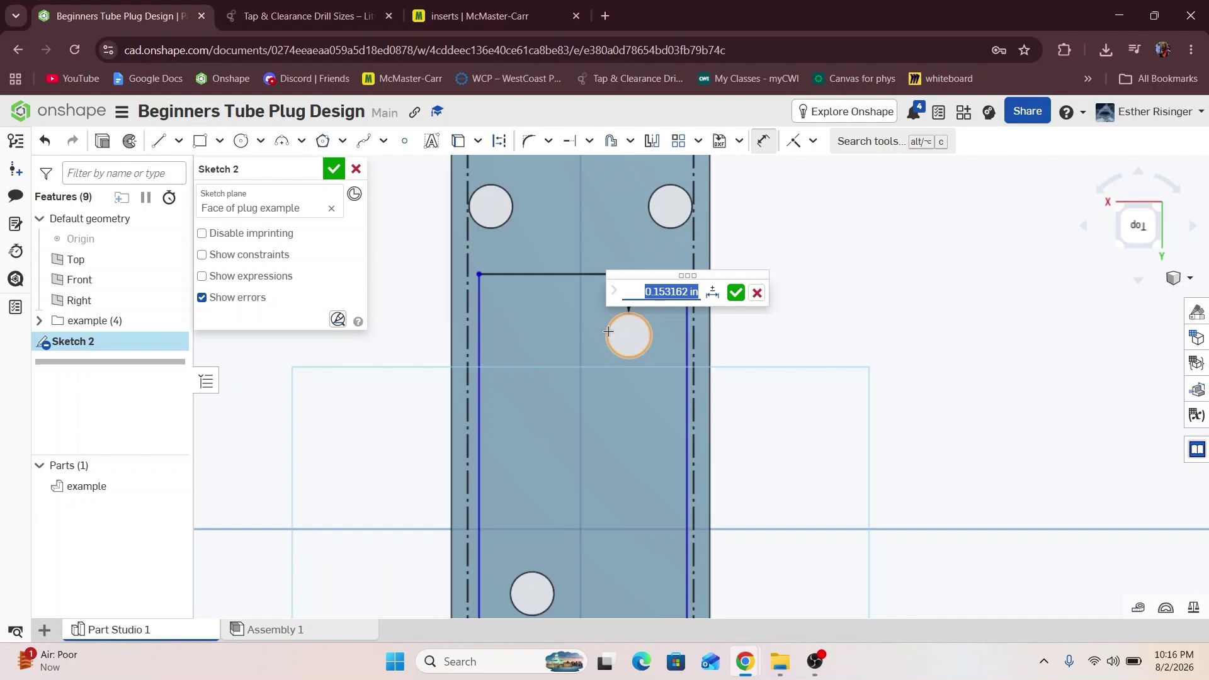
text(1)
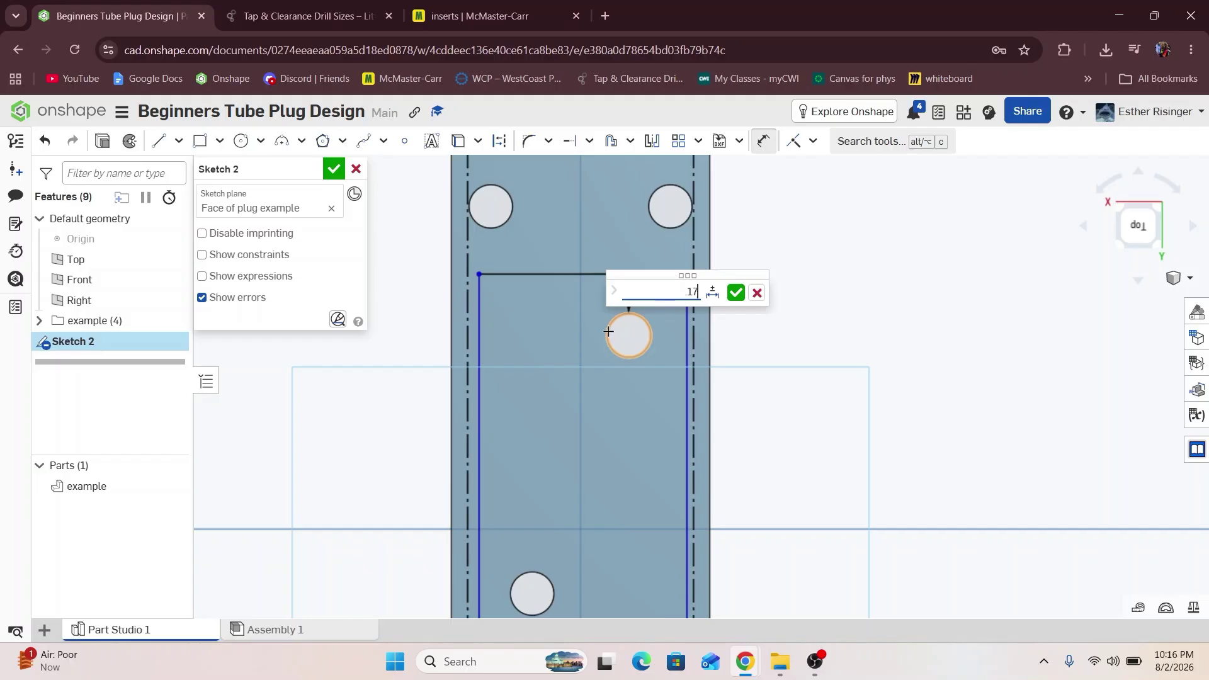
text(7)
key(Return)
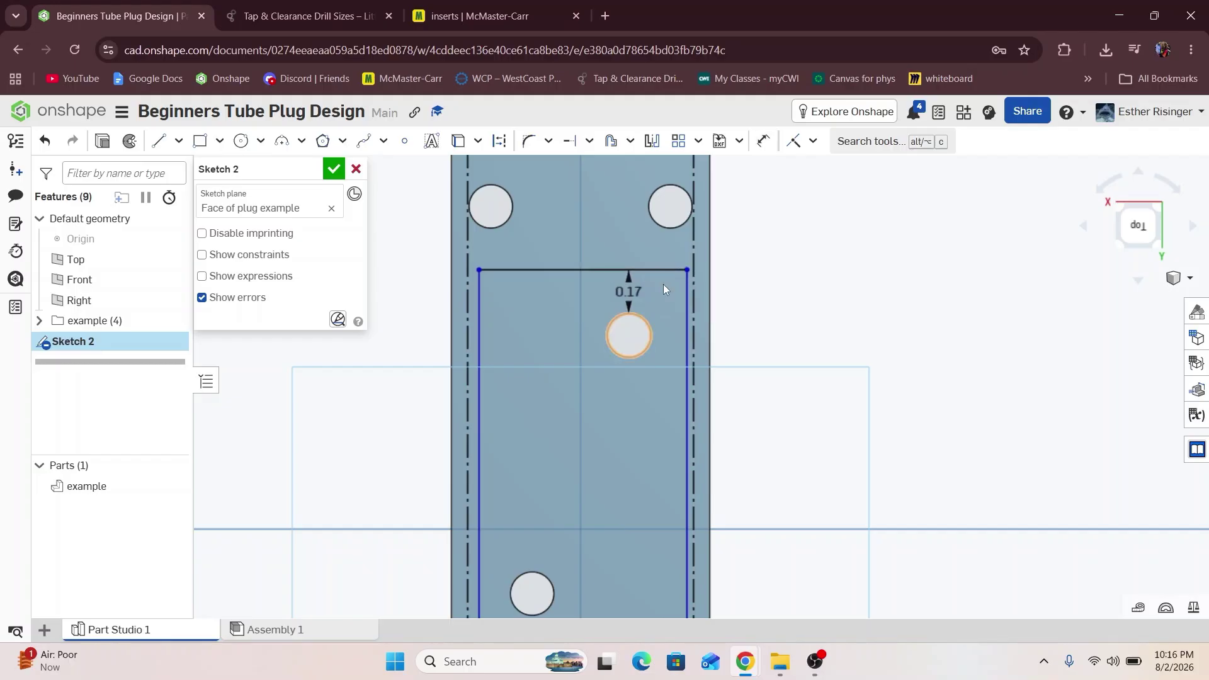
Check that the rectangle's long side beside the back-end hole can move, and measure its gap to the adjacent construction line.
scroll(654, 456, down, 3)
middle_drag(655, 463, 725, 133)
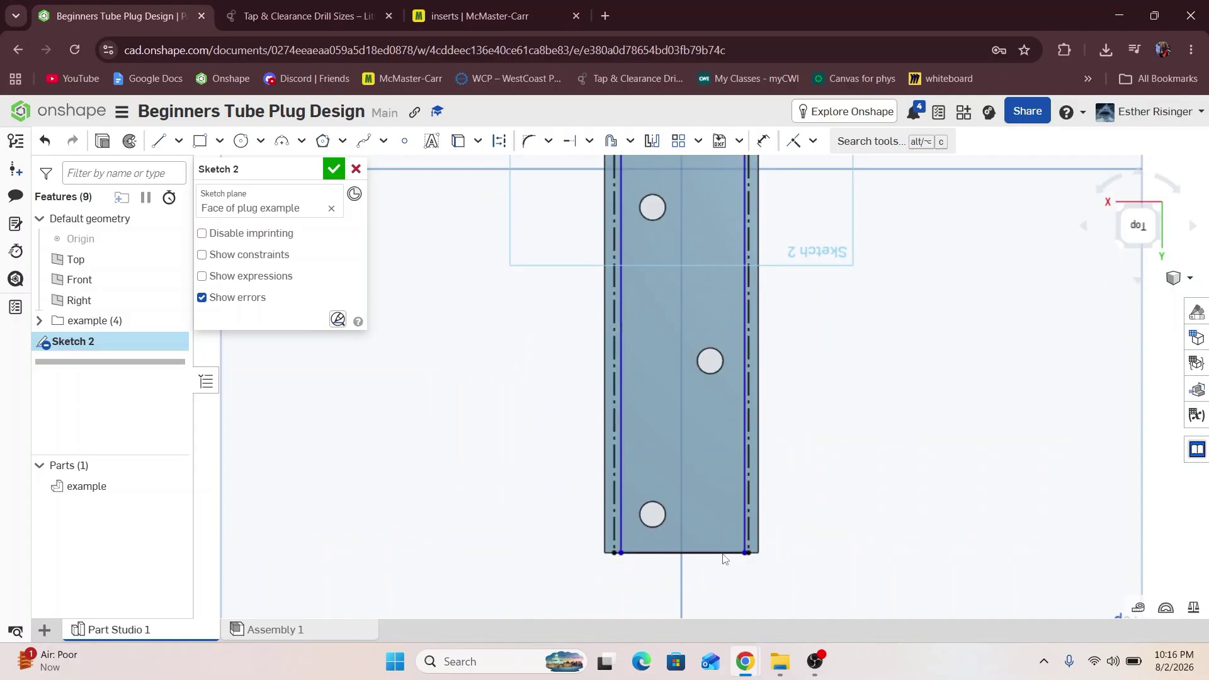
scroll(682, 492, up, 5)
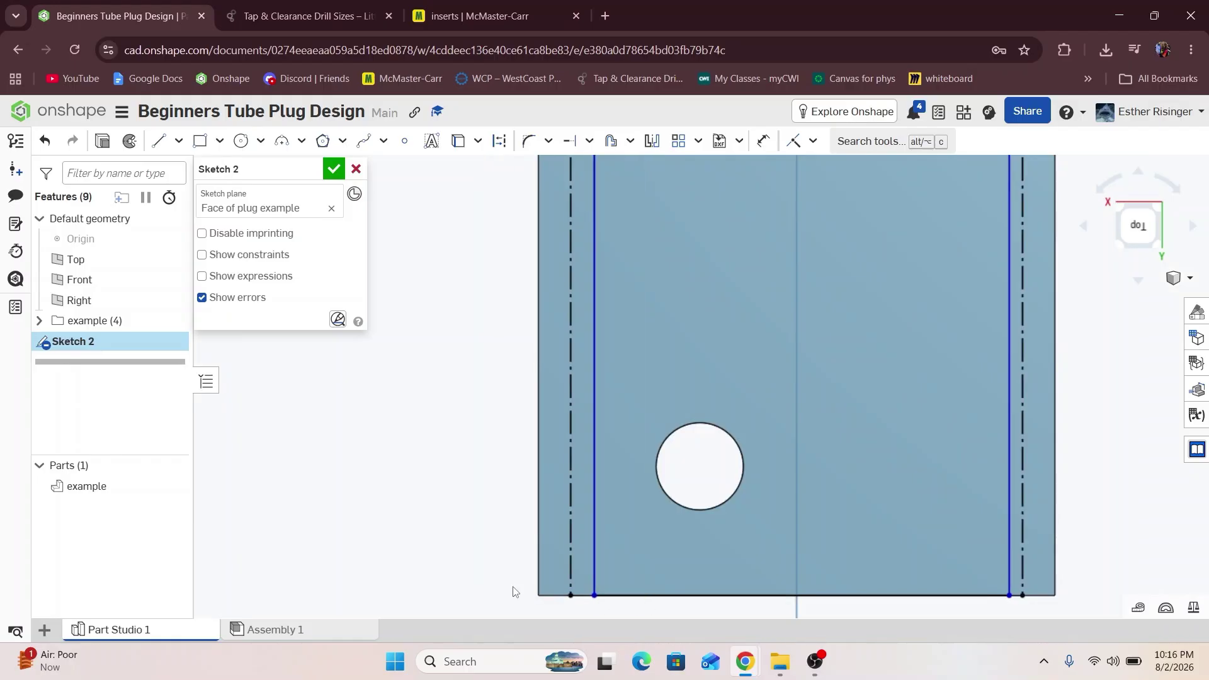
mouse_move(513, 592)
mouse_down()
mouse_move(410, 567)
mouse_move(647, 572)
mouse_move(592, 582)
mouse_up()
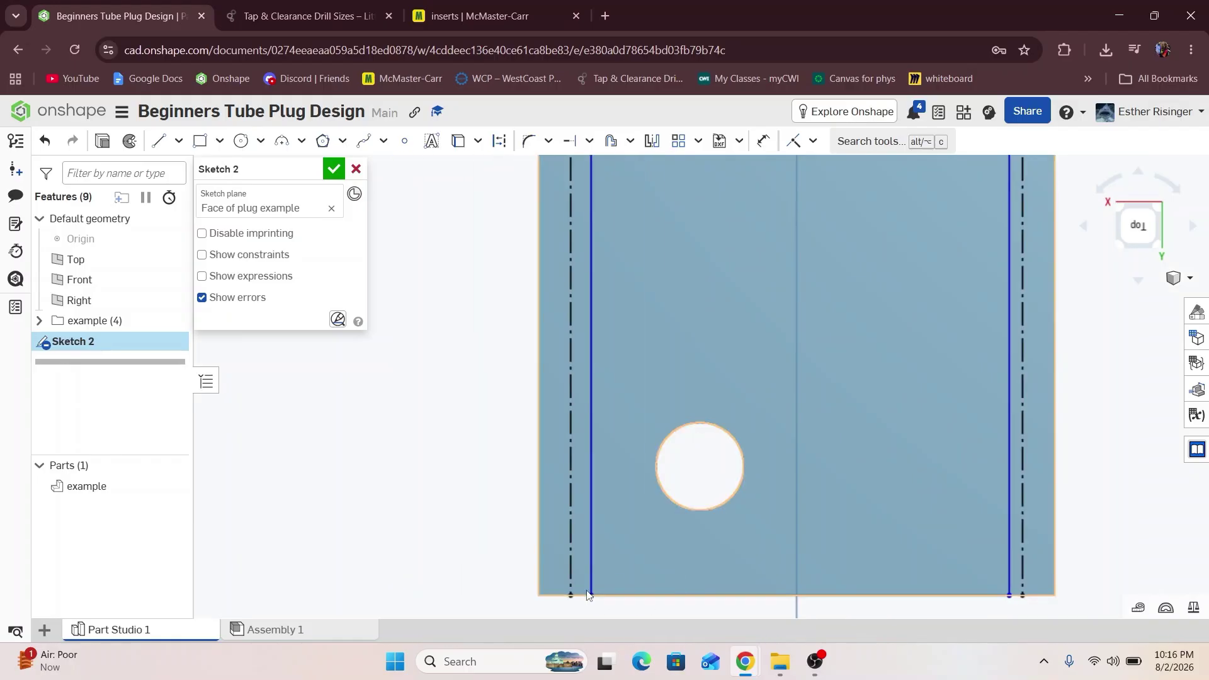
click(569, 525)
click(1023, 486)
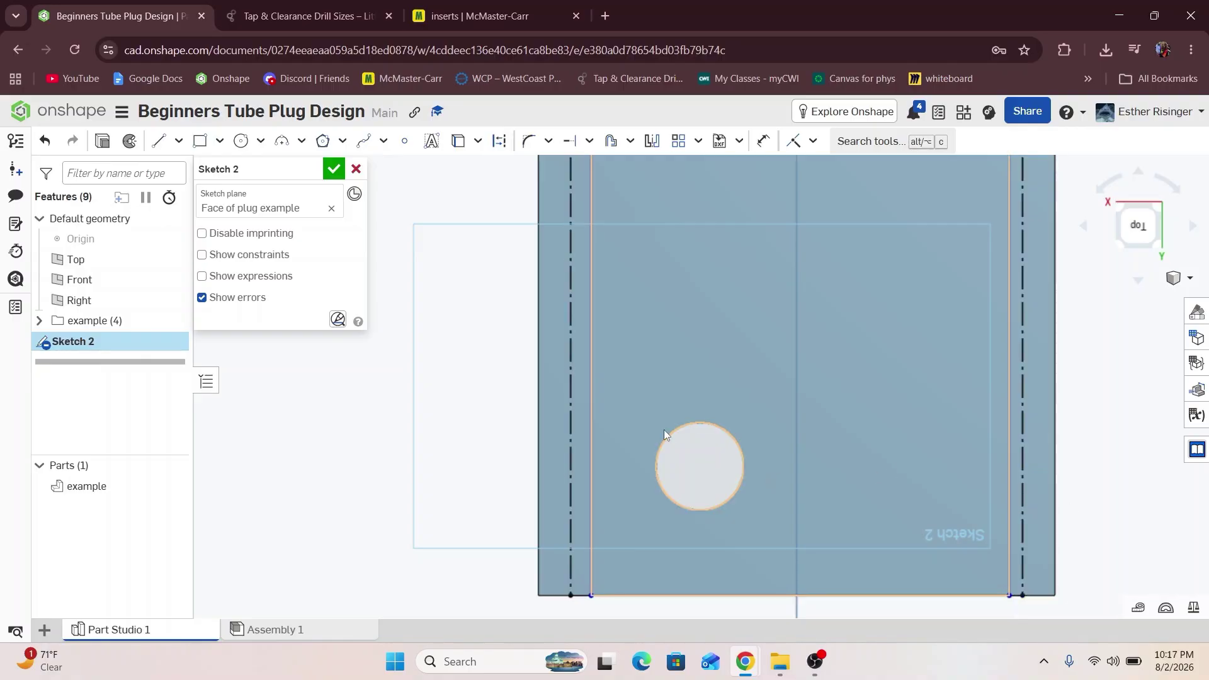
scroll(583, 409, up, 3)
click(596, 414)
click(598, 416)
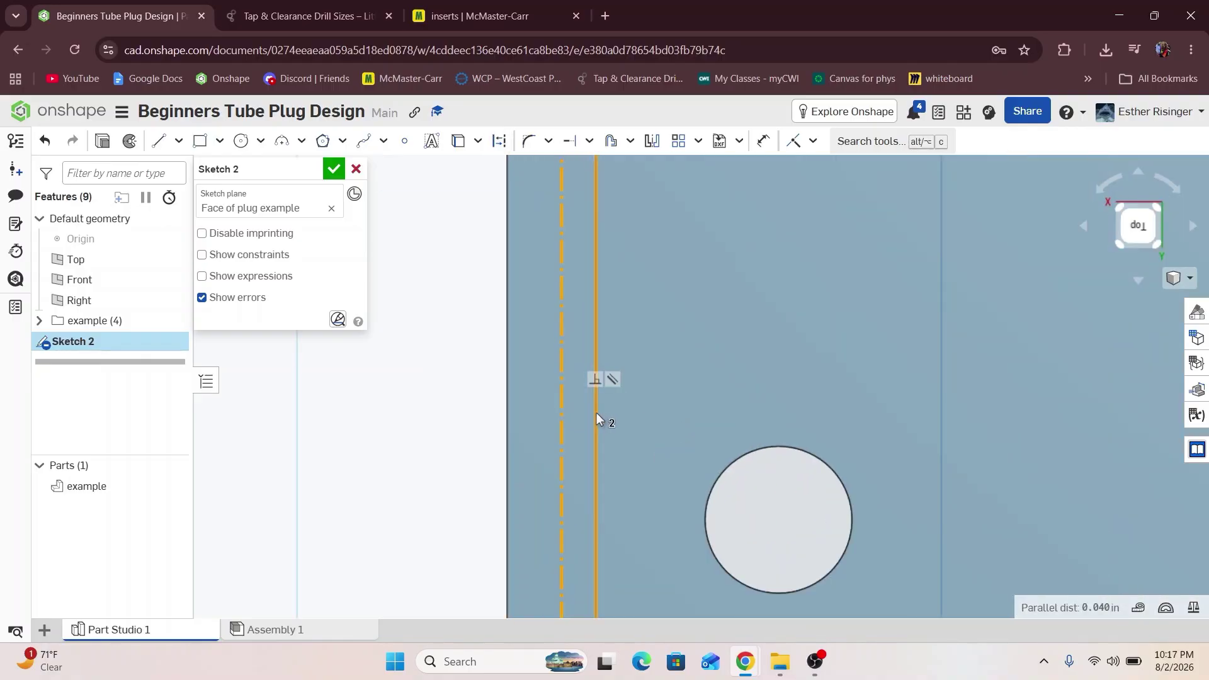
scroll(604, 453, down, 5)
Dimension the gap between the rectangle's long side nearest the back-end hole and its adjacent construction line at 0.005 in.
key(d)
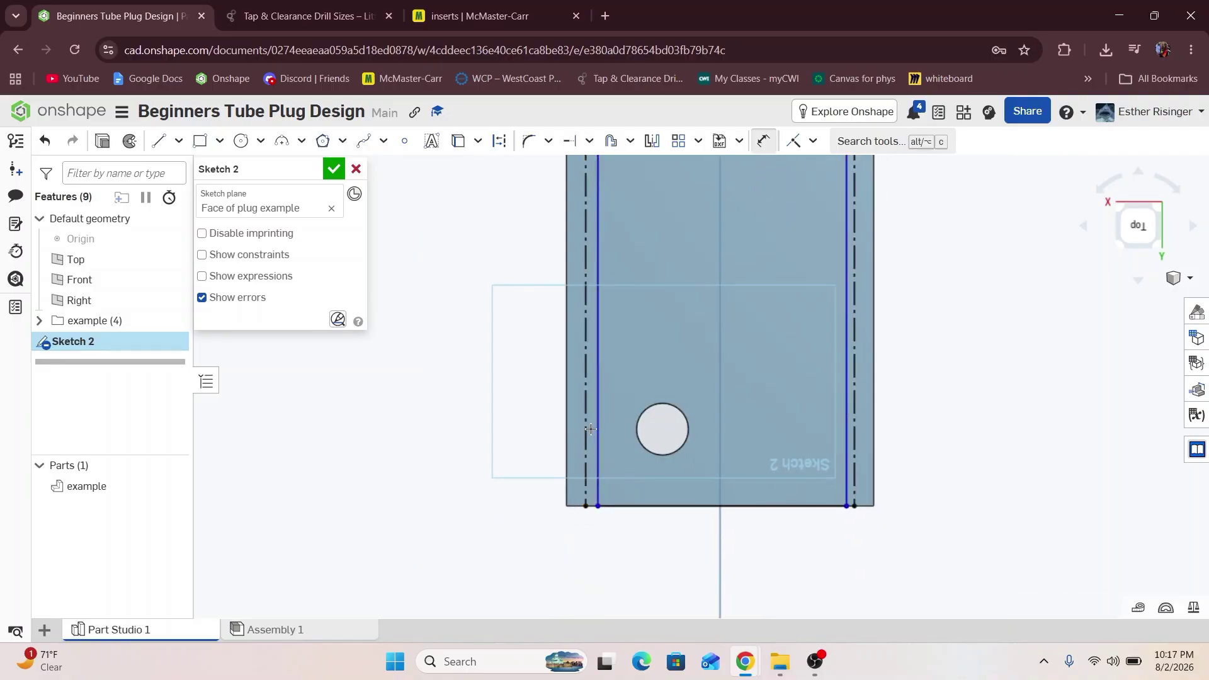
click(586, 429)
click(598, 426)
click(607, 395)
key(BackSpace)
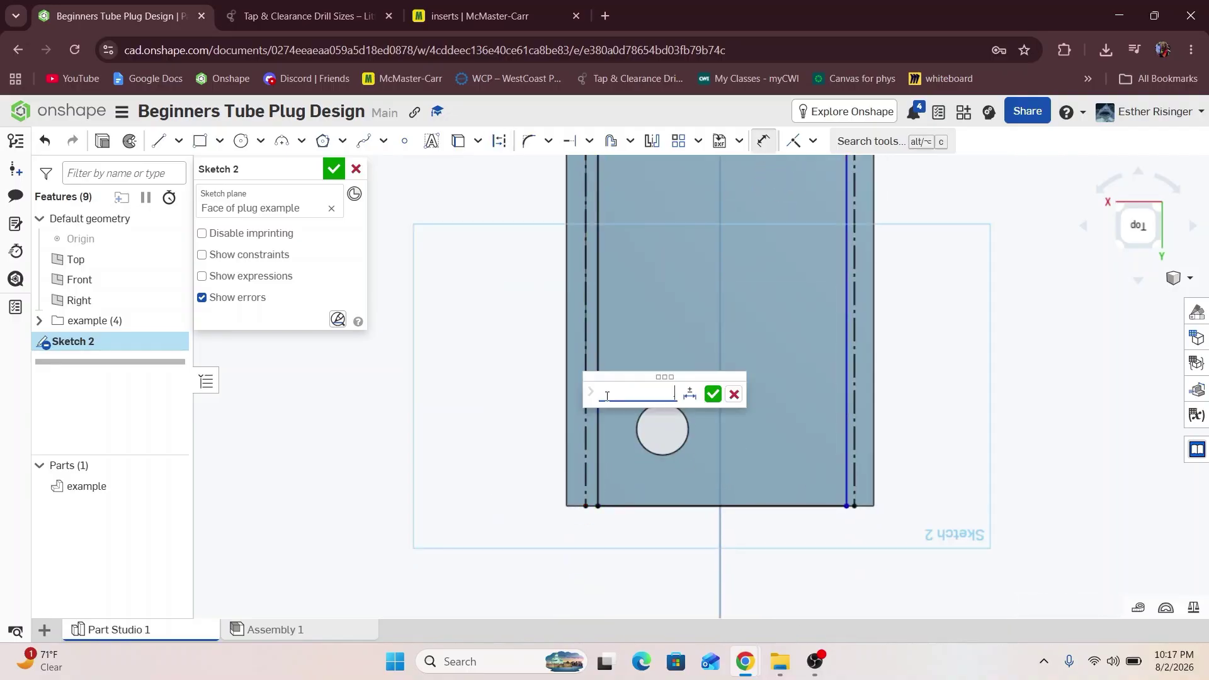
text(.005\)
key(BackSpace)
key(Return)
Dimension the gap between the rectangle's opposite long side and its construction line at 0.005 in.
scroll(755, 315, up, 4)
click(834, 342)
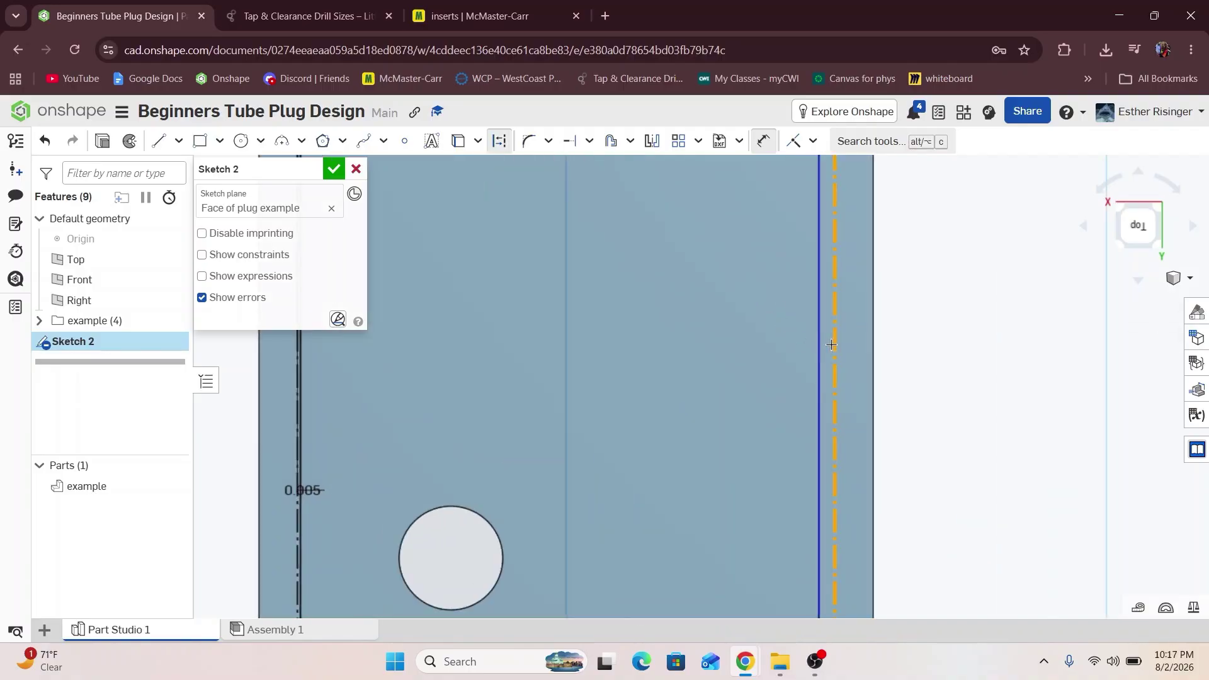
click(819, 341)
click(801, 341)
key(BackSpace)
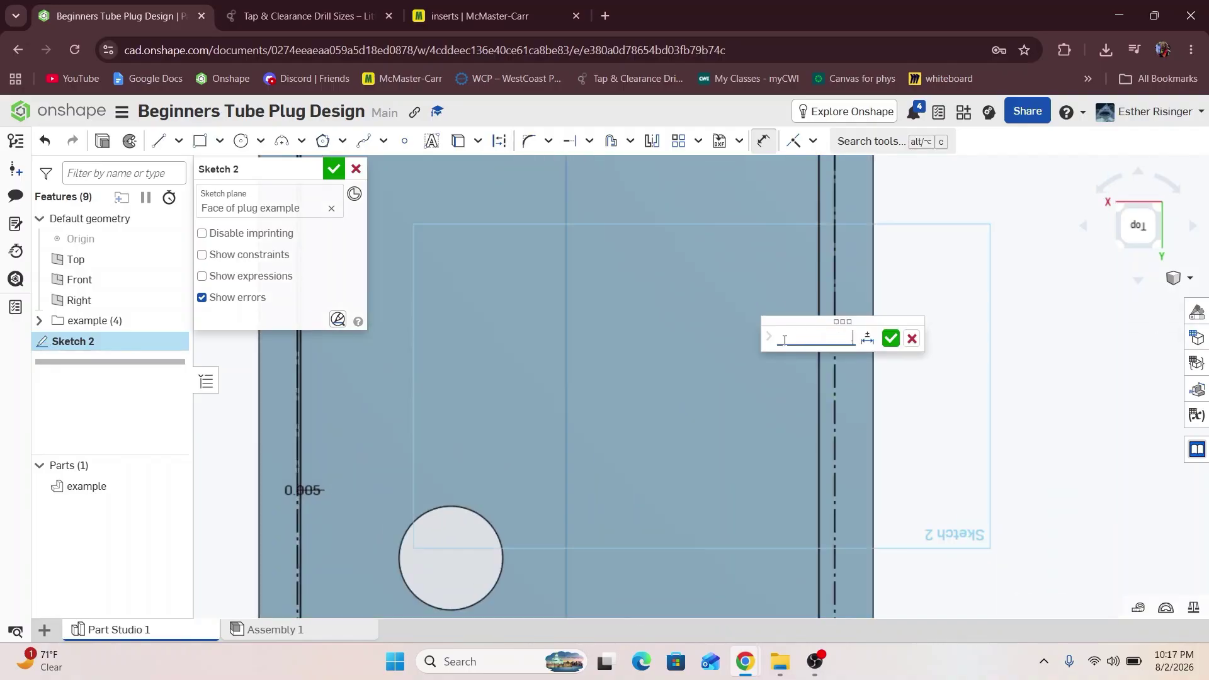
key(Return)
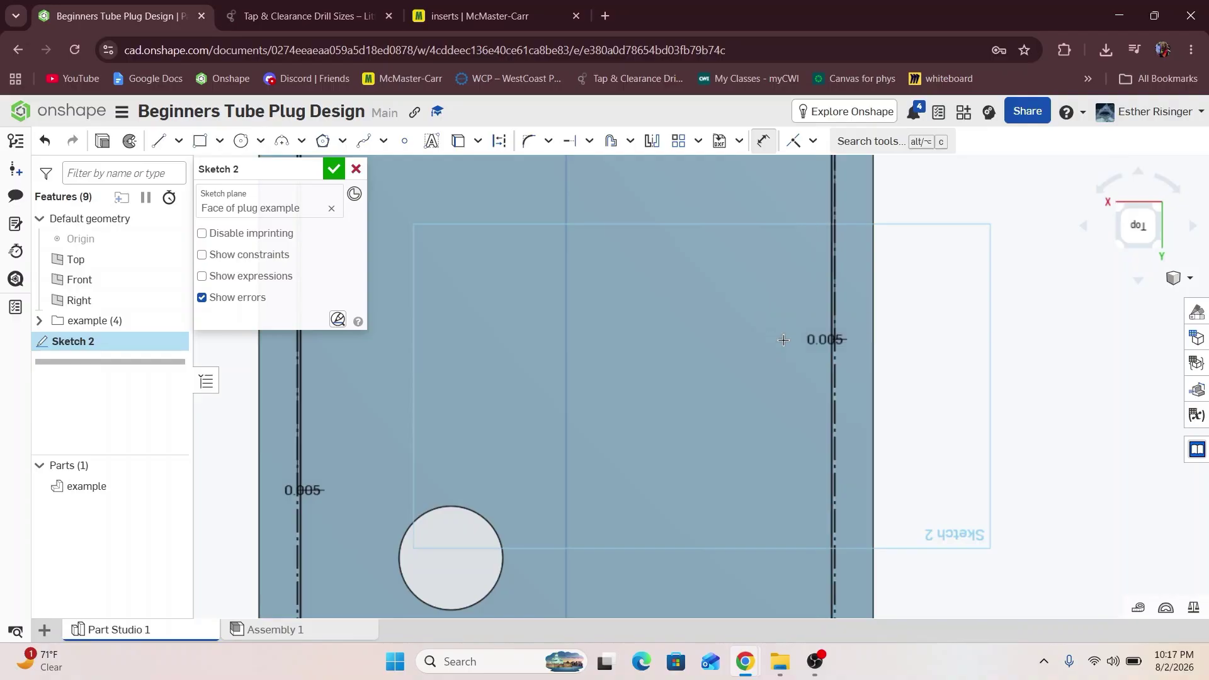
Project the edges of the four staggered holes inside the rectangle into the sketch.
scroll(783, 340, down, 5)
scroll(547, 497, up, 3)
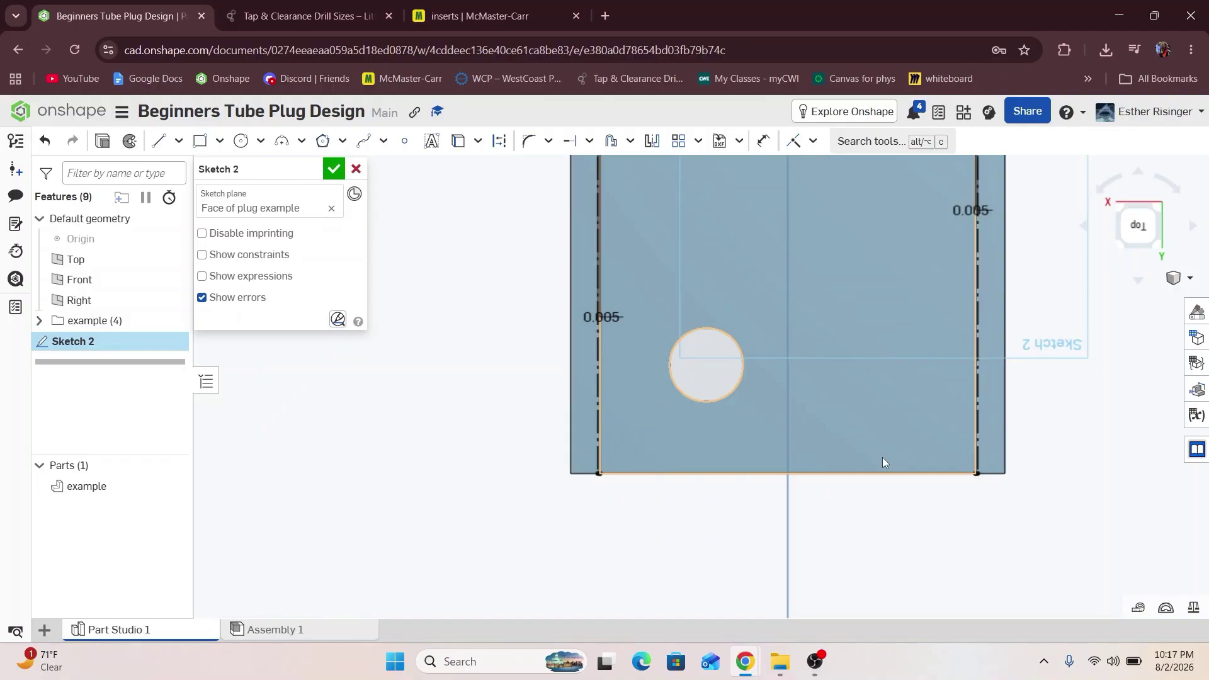
scroll(729, 318, down, 5)
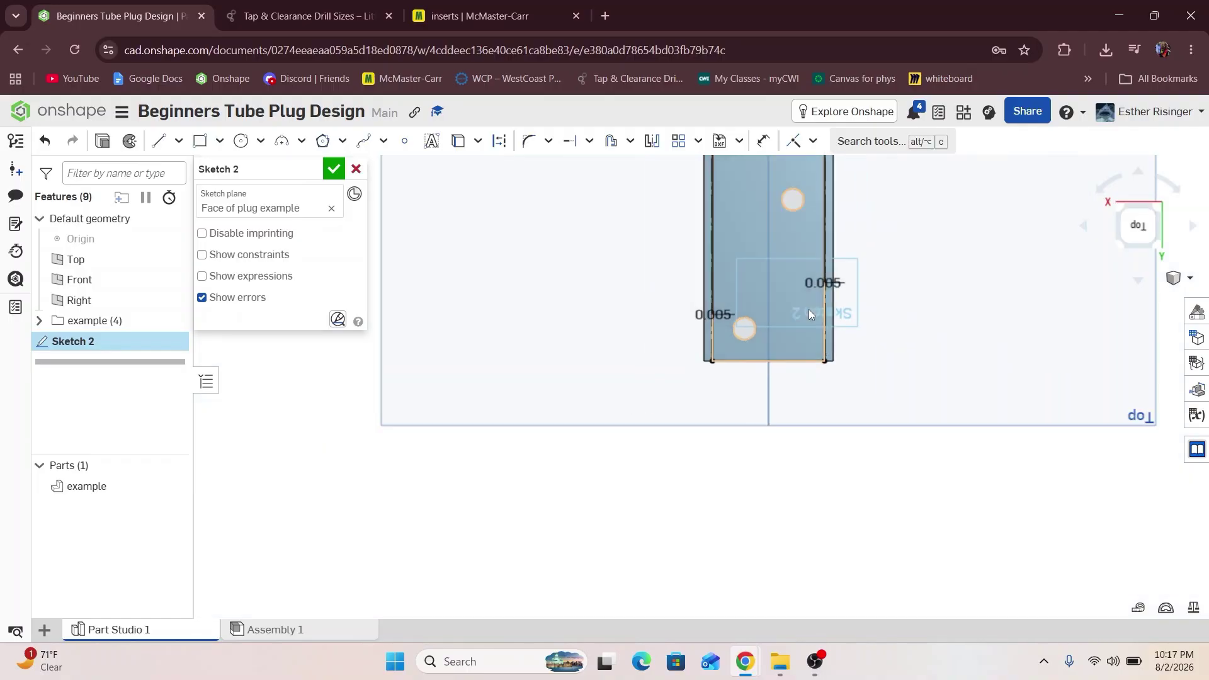
scroll(731, 613, up, 4)
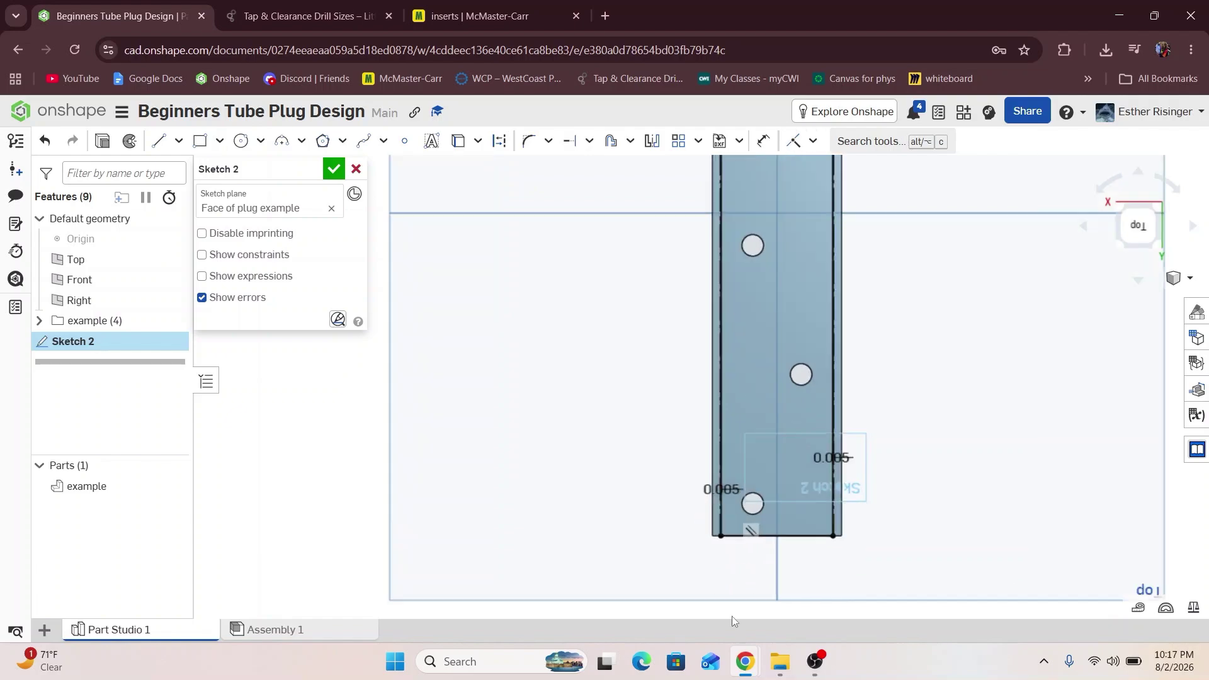
click(779, 406)
click(778, 404)
click(781, 413)
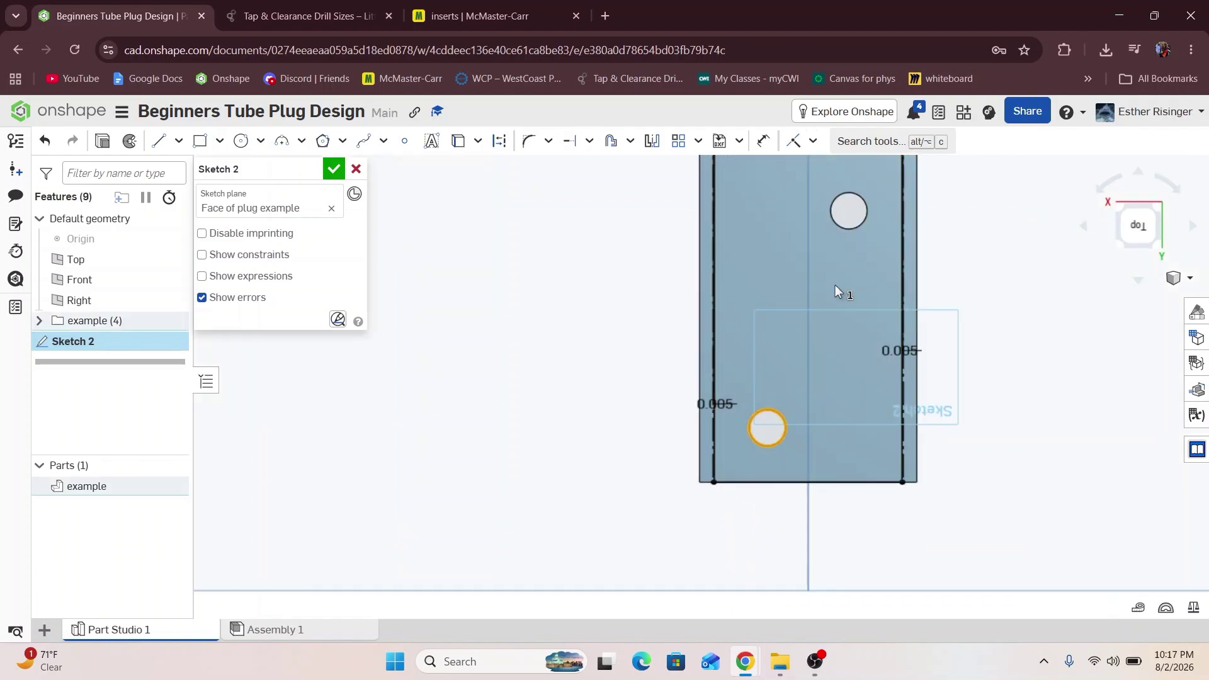
click(862, 218)
middle_drag(862, 218, 934, 495)
click(855, 274)
middle_drag(873, 209, 829, 467)
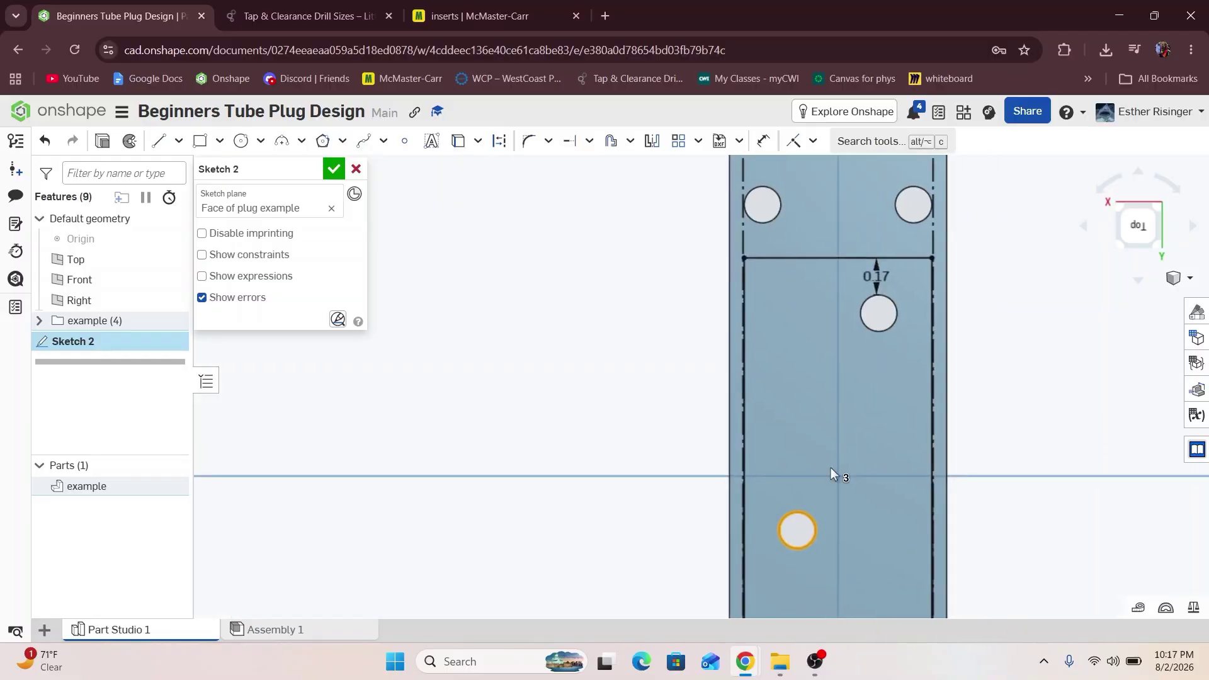
click(892, 325)
scroll(892, 324, down, 3)
key(q)
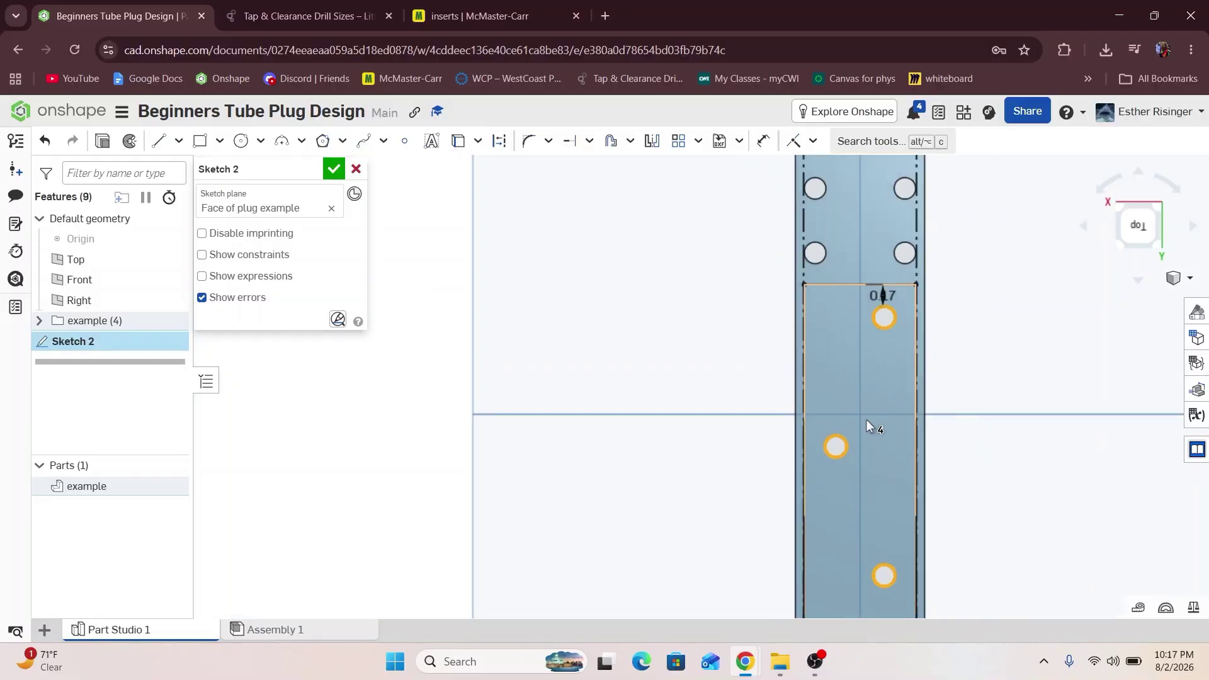
click(681, 426)
Examine the holes in the tube's bottom wall through the open back end, and check the diameter of the top-face hole.
scroll(779, 444, down, 3)
mouse_move(781, 449)
right_down()
mouse_move(807, 415)
mouse_move(803, 349)
right_up()
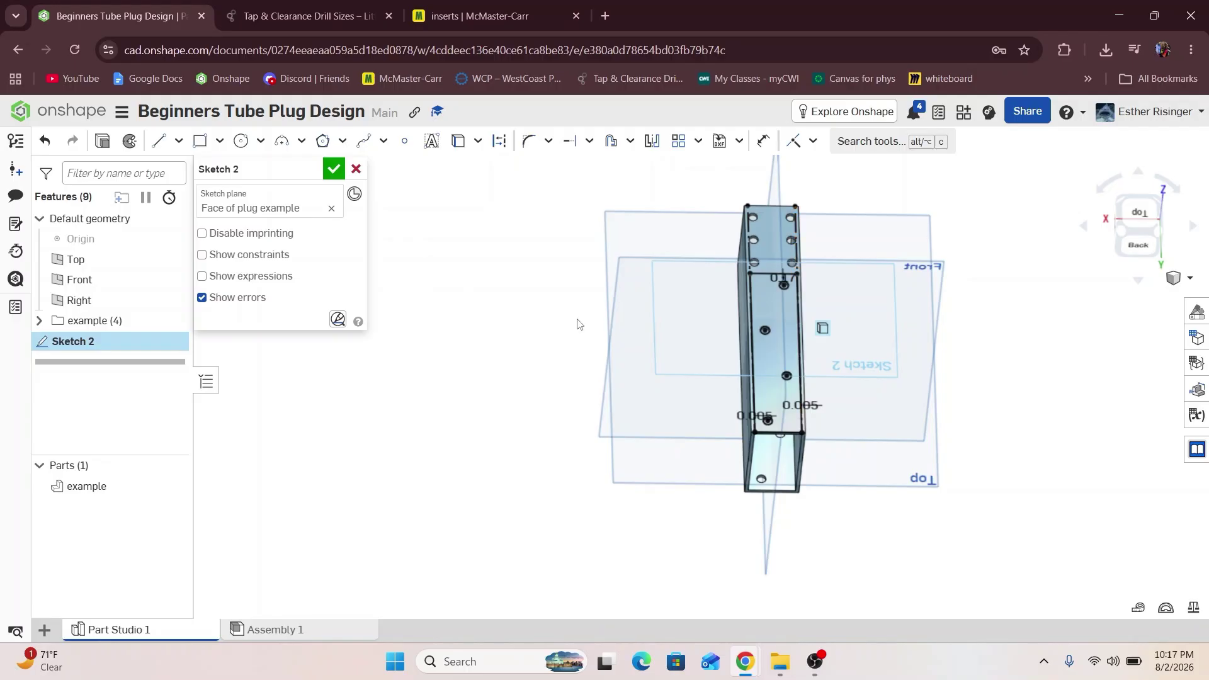
mouse_move(780, 452)
right_down()
mouse_move(776, 441)
mouse_move(799, 440)
right_up()
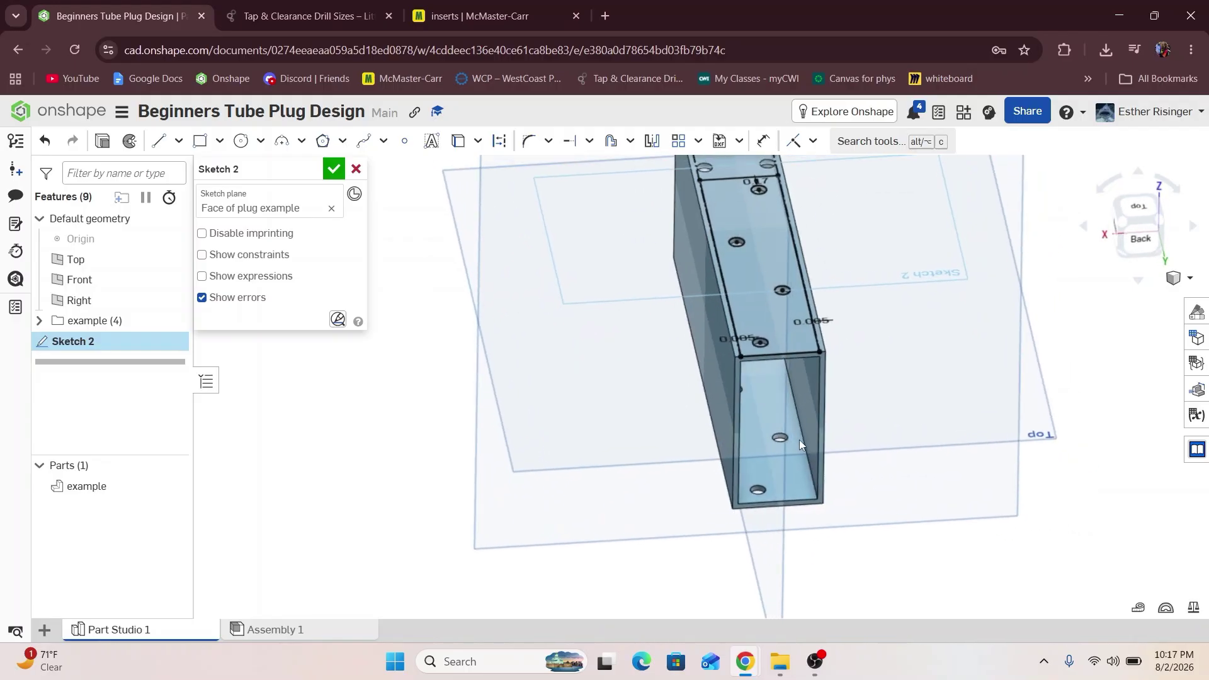
scroll(768, 180, up, 3)
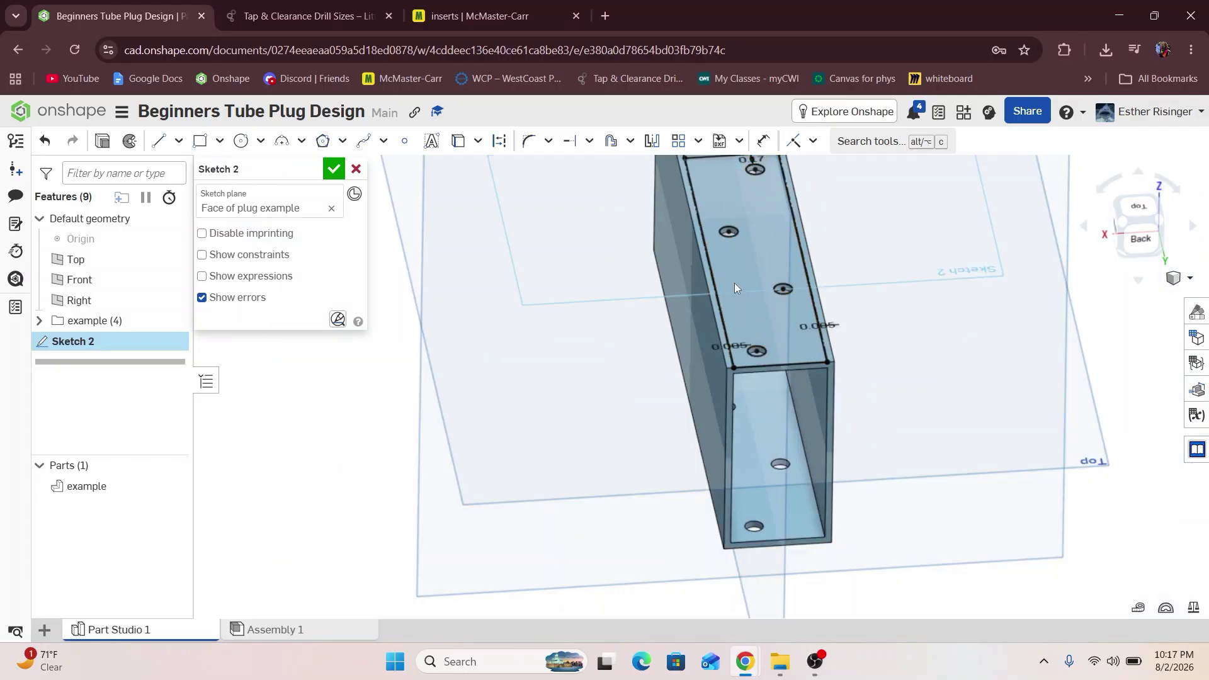
right_drag(734, 343, 777, 462)
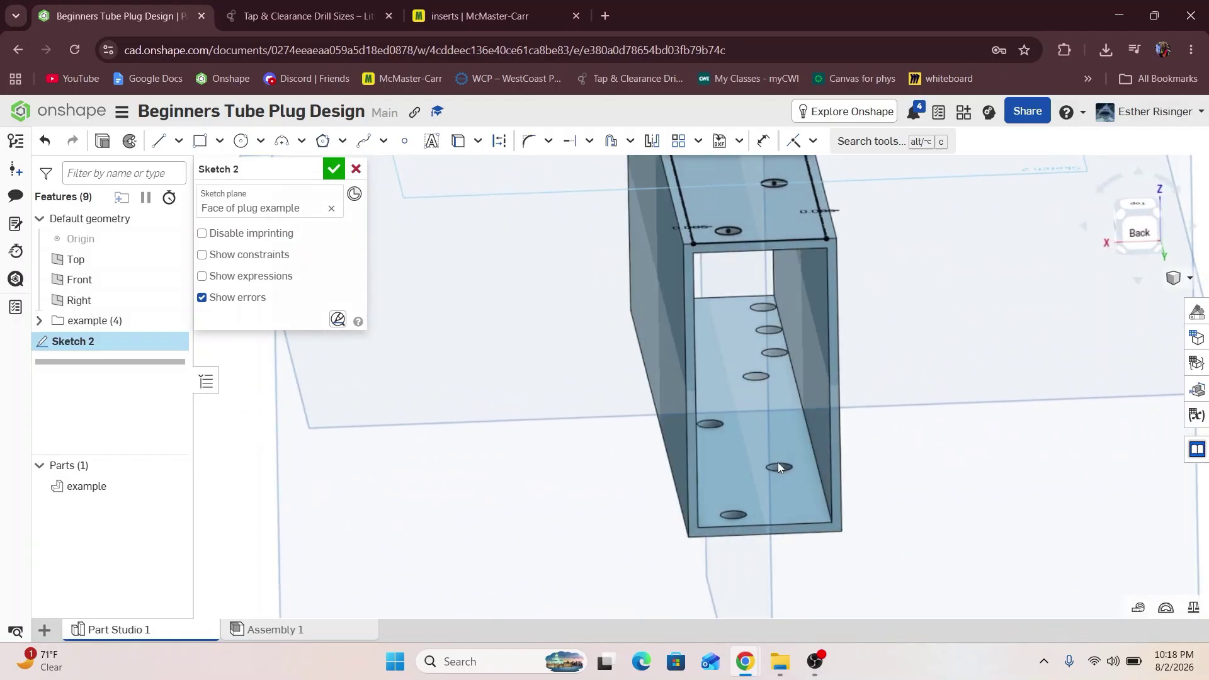
click(758, 457)
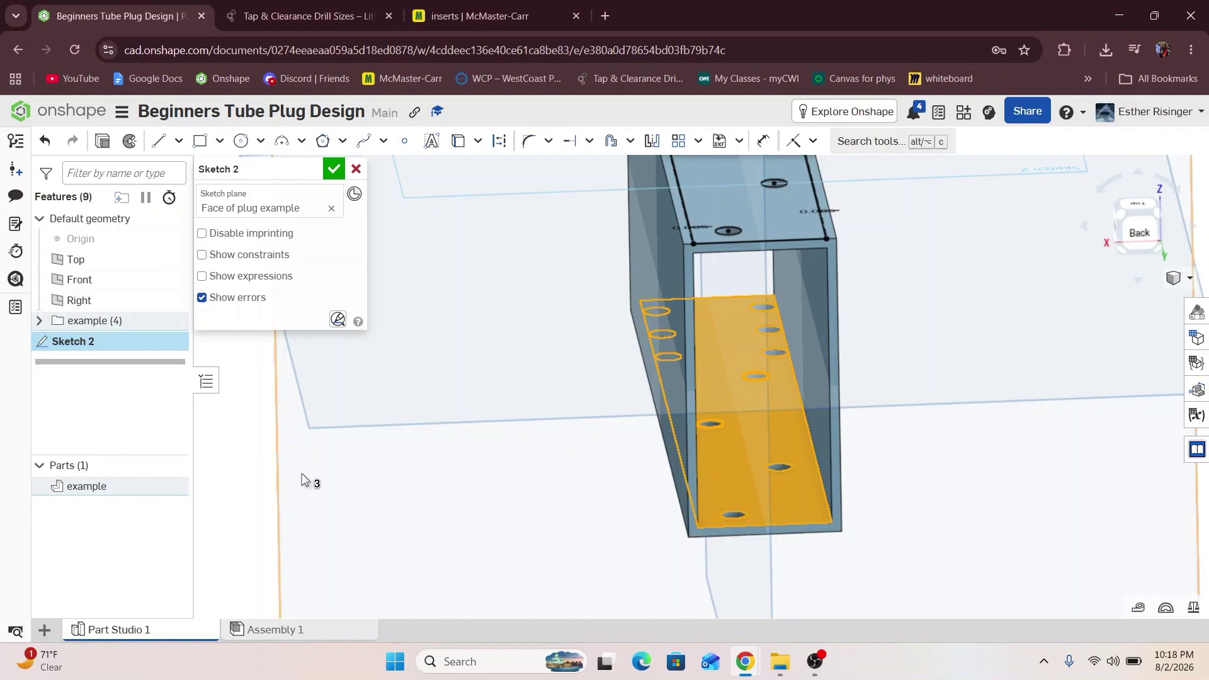
click(236, 444)
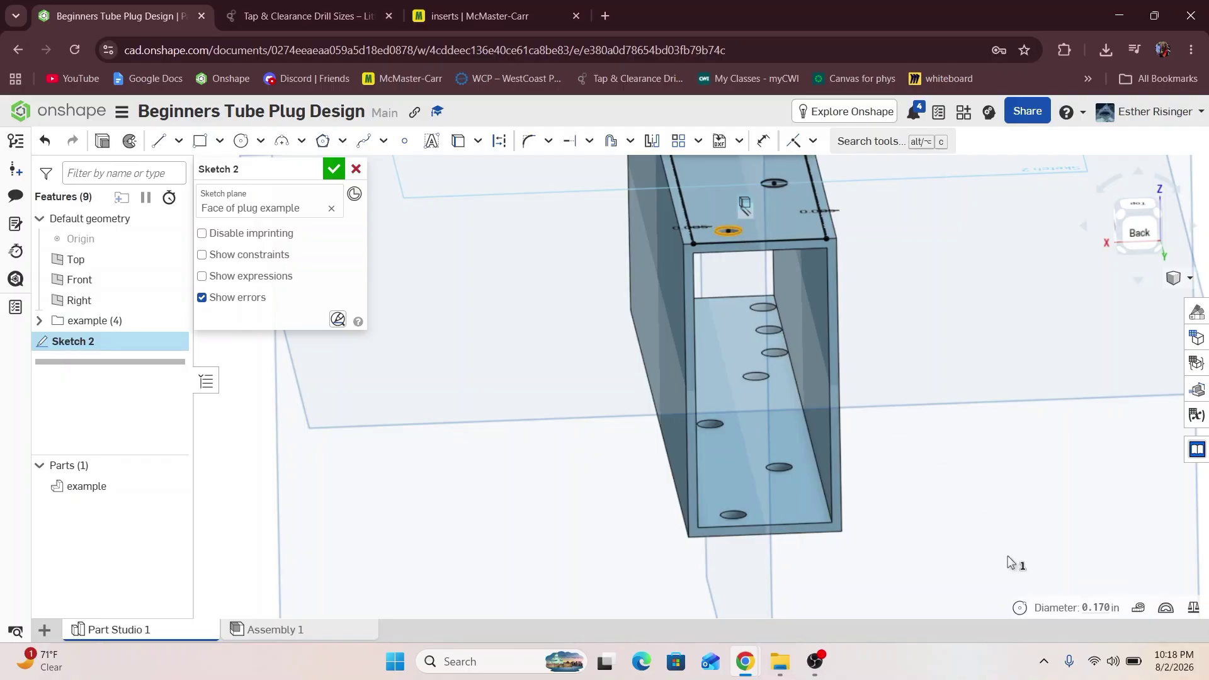
Compare the projected top-face holes with the holes in the bottom wall at the tube's back end.
scroll(772, 493, down, 2)
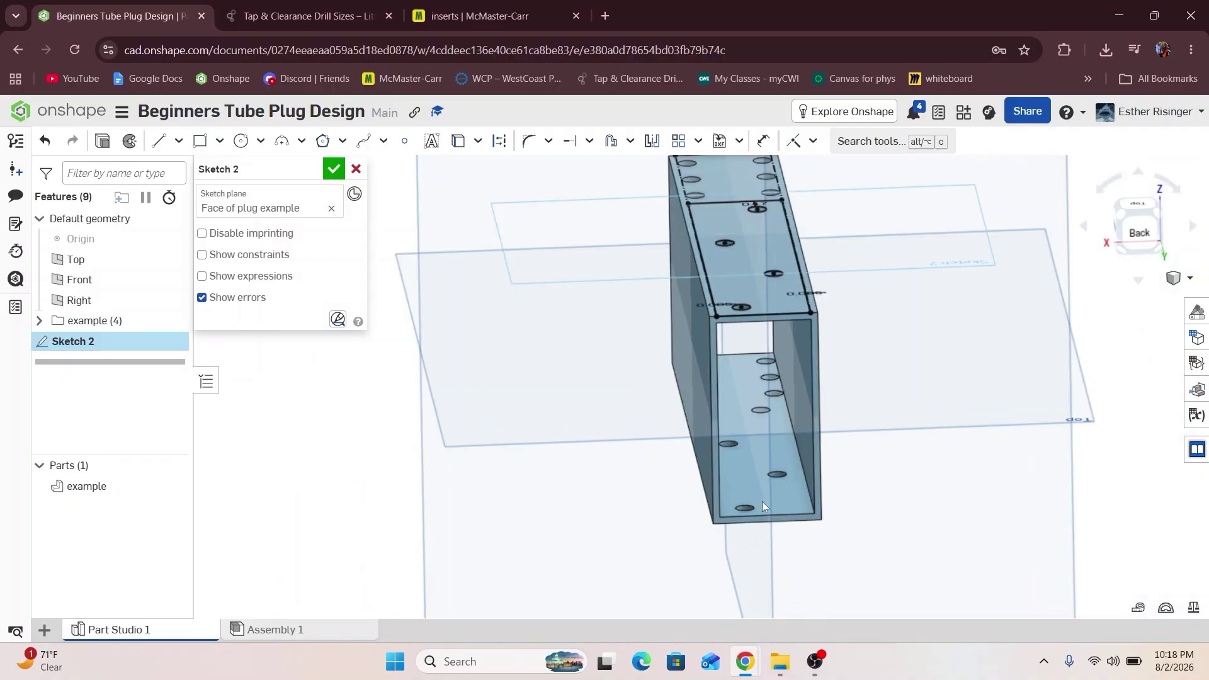
scroll(749, 500, up, 1)
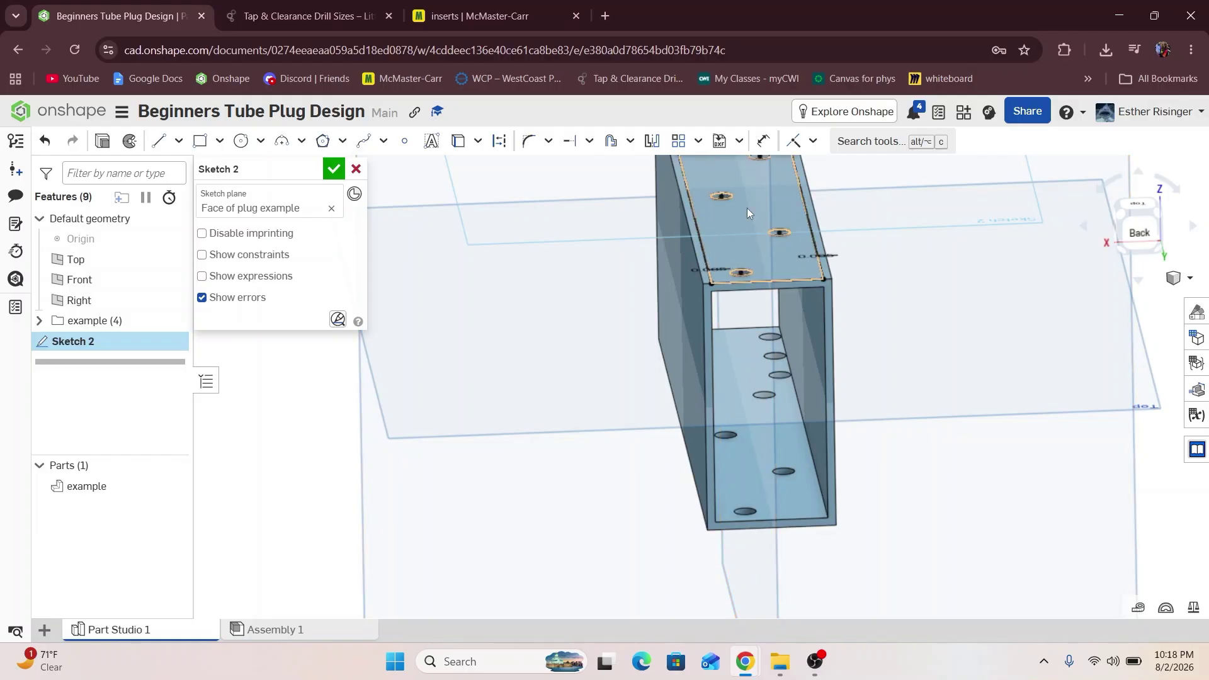
scroll(743, 218, up, 5)
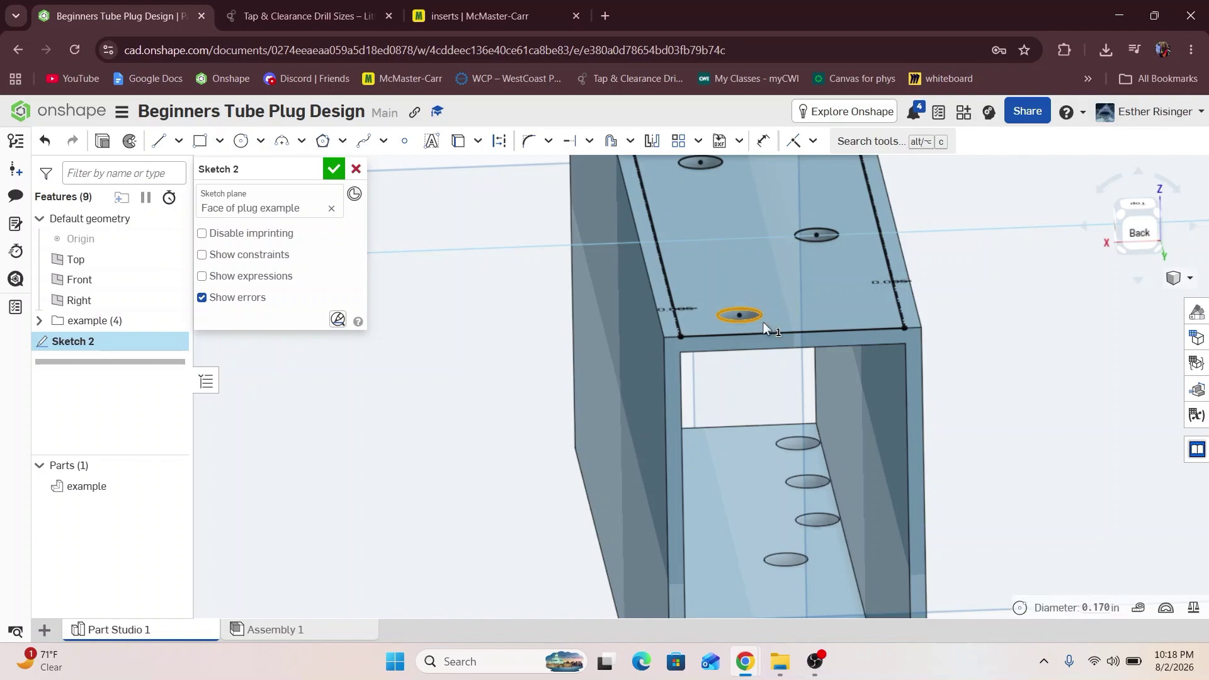
scroll(762, 323, down, 5)
right_drag(762, 323, 778, 372)
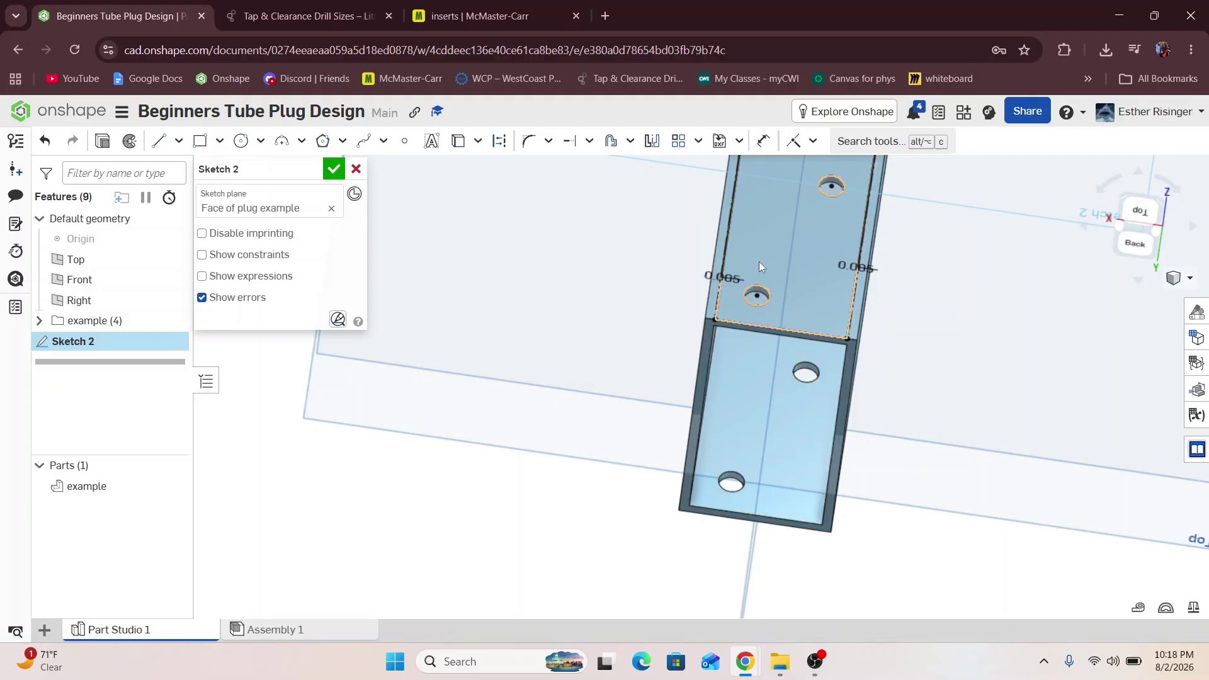
scroll(762, 271, up, 3)
scroll(774, 308, down, 3)
middle_drag(753, 323, 723, 304)
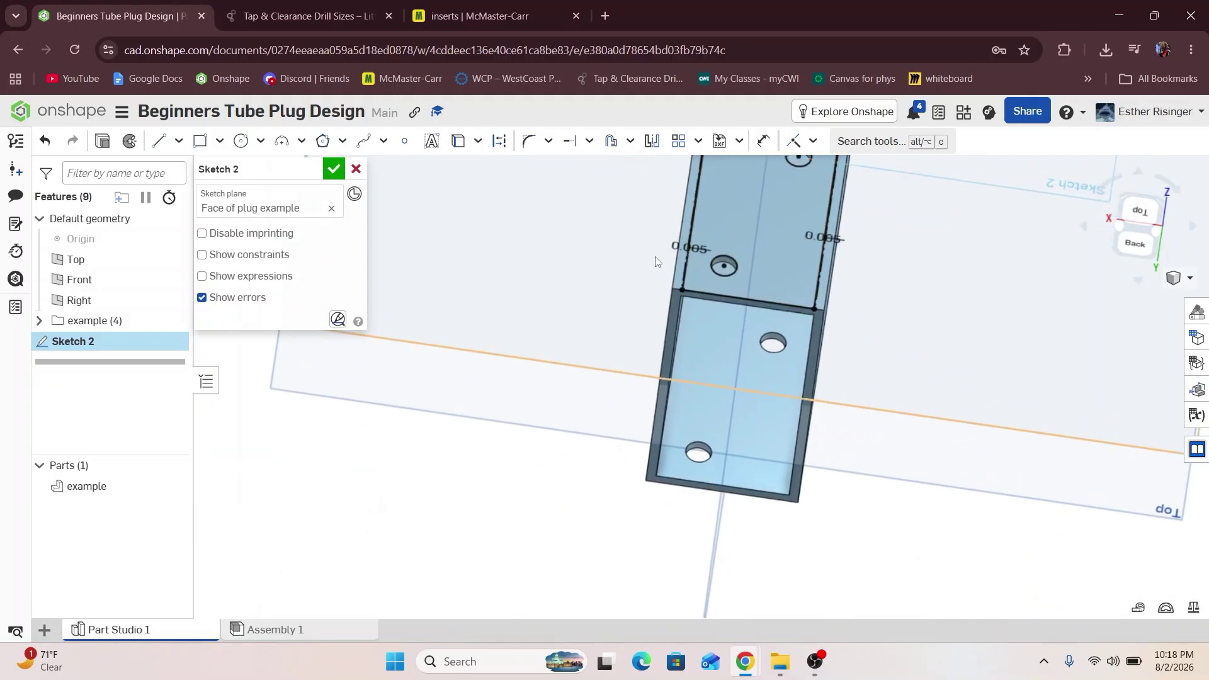
right_drag(693, 476, 685, 441)
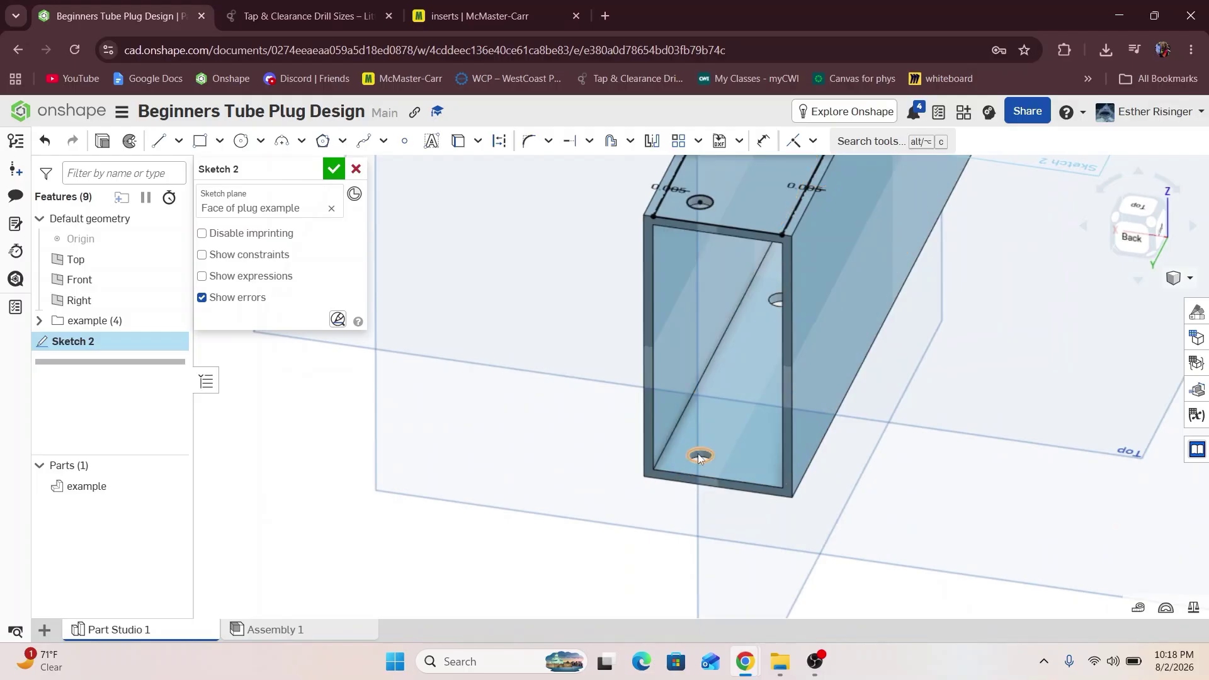
Check the diameter of the nearest top-face hole, and examine the projected holes in the sketch with the tube hidden.
click(701, 202)
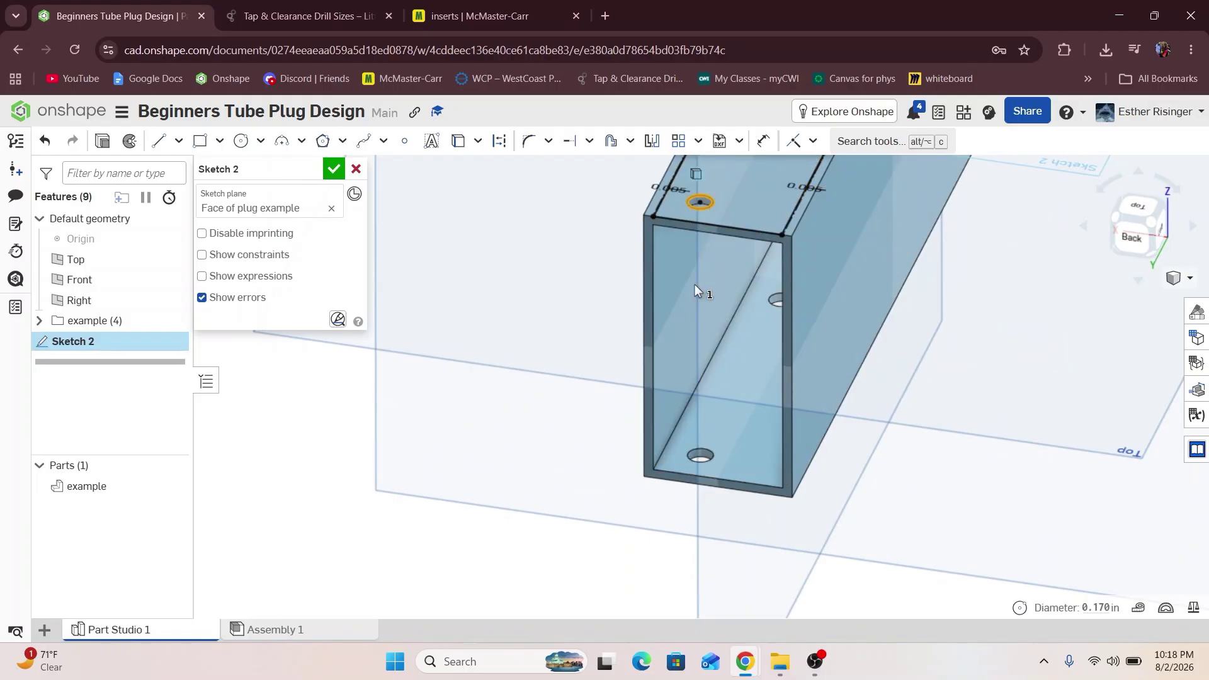
click(1067, 578)
scroll(409, 479, down, 3)
key(y)
right_drag(697, 373, 704, 261)
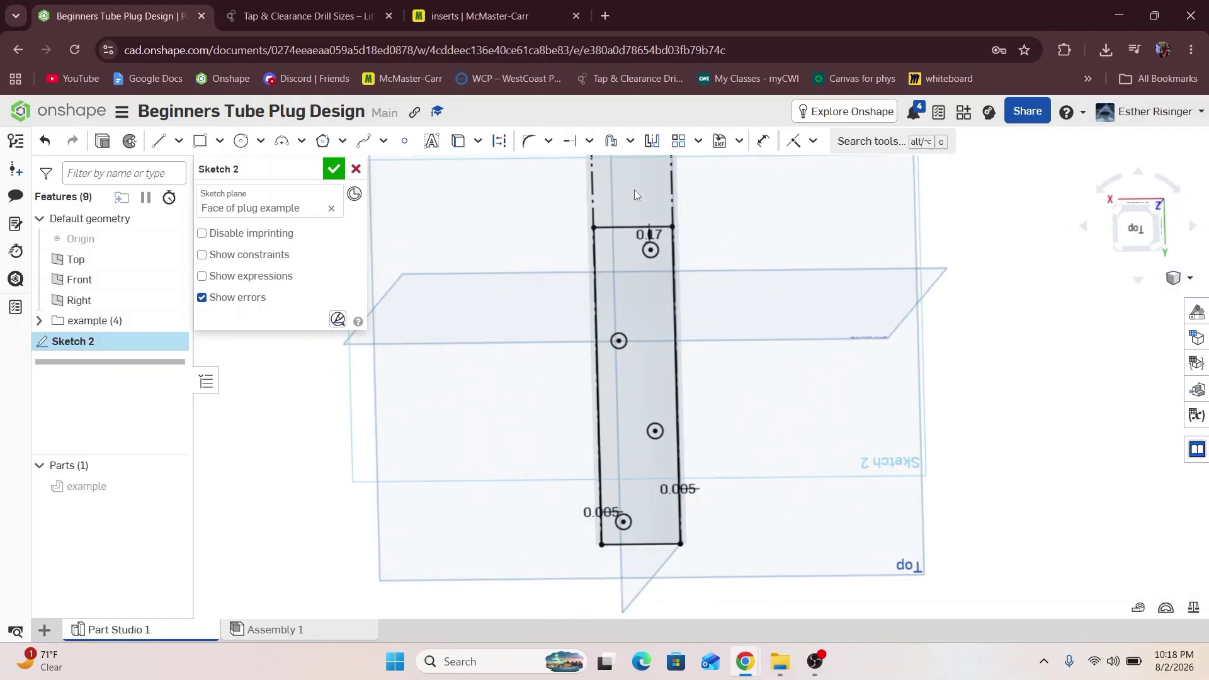
Finish the sketch and extrude its rectangular face as a new part with a blind starting offset of (.0625+.005) in.
click(334, 169)
key(shift+e)
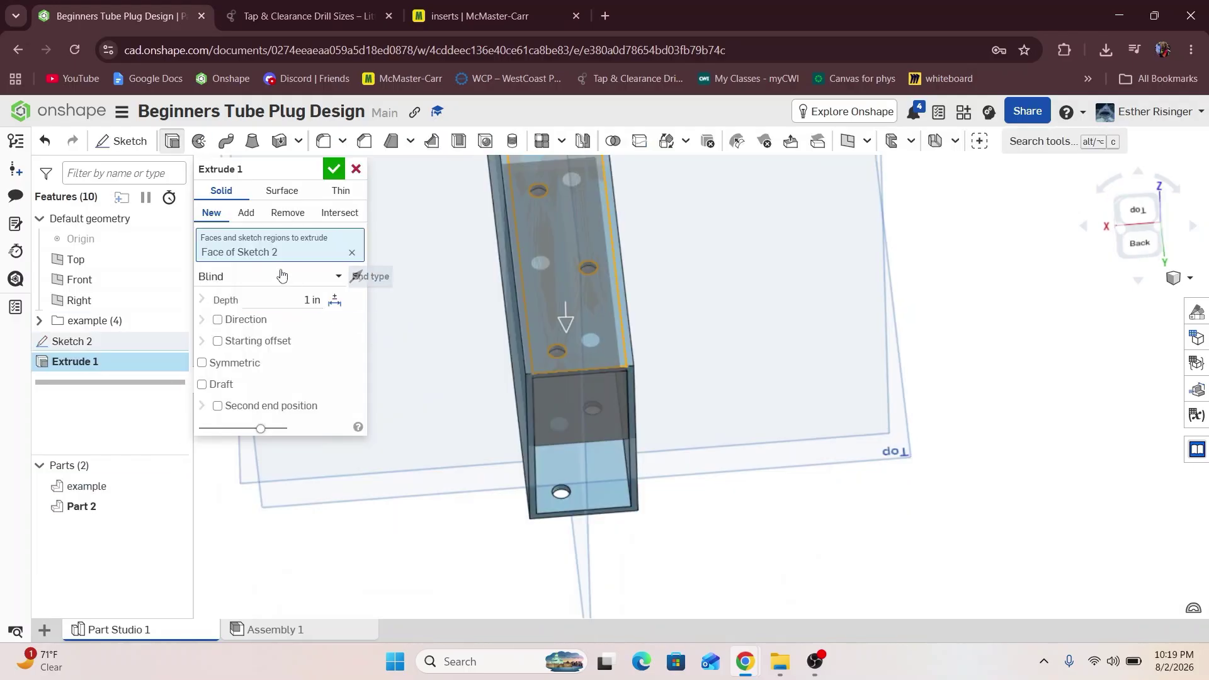
click(217, 341)
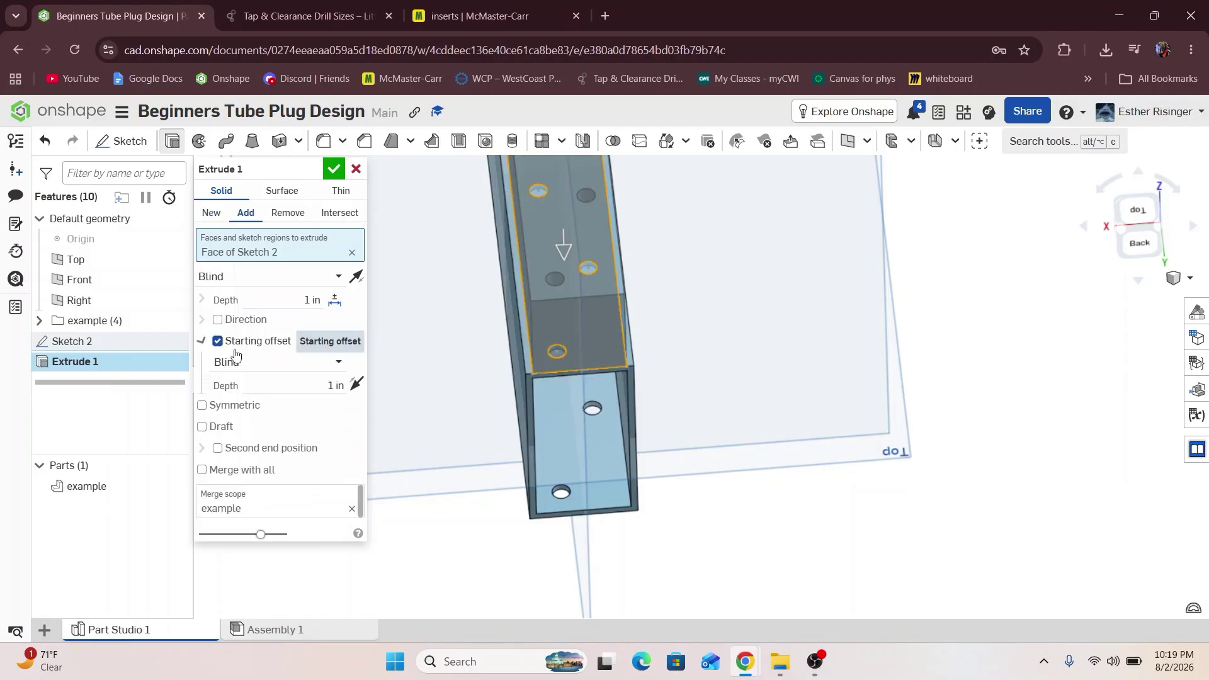
click(249, 365)
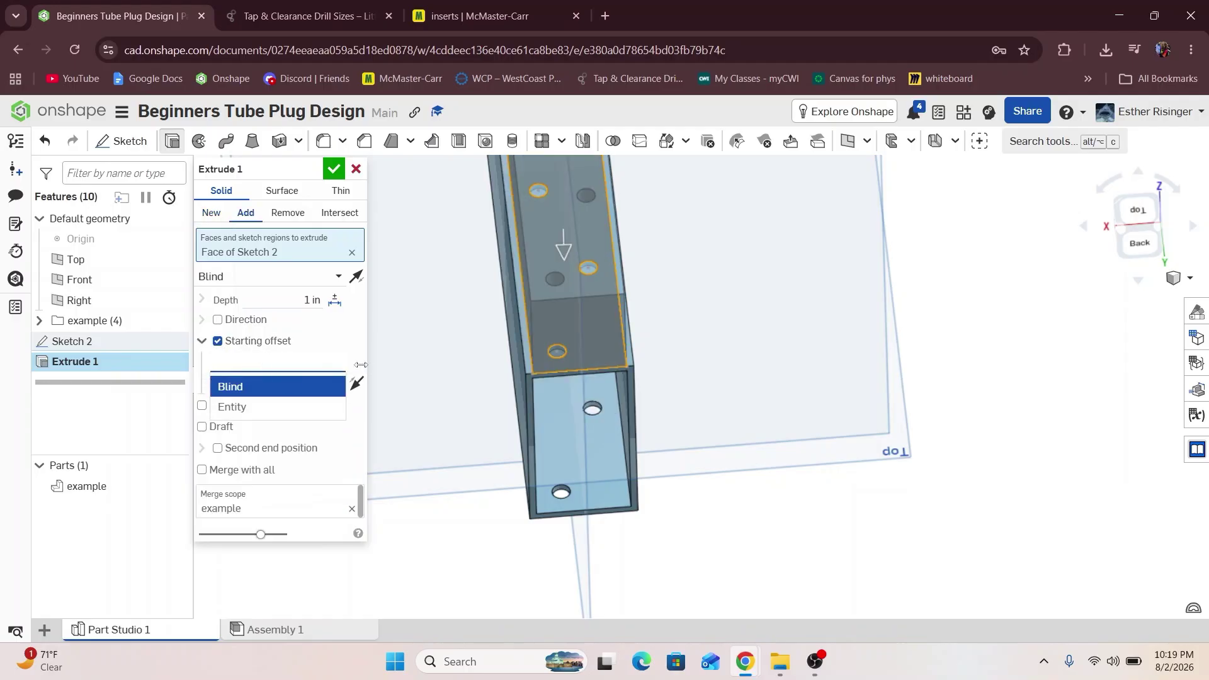
click(284, 386)
click(313, 384)
key(BackSpace)
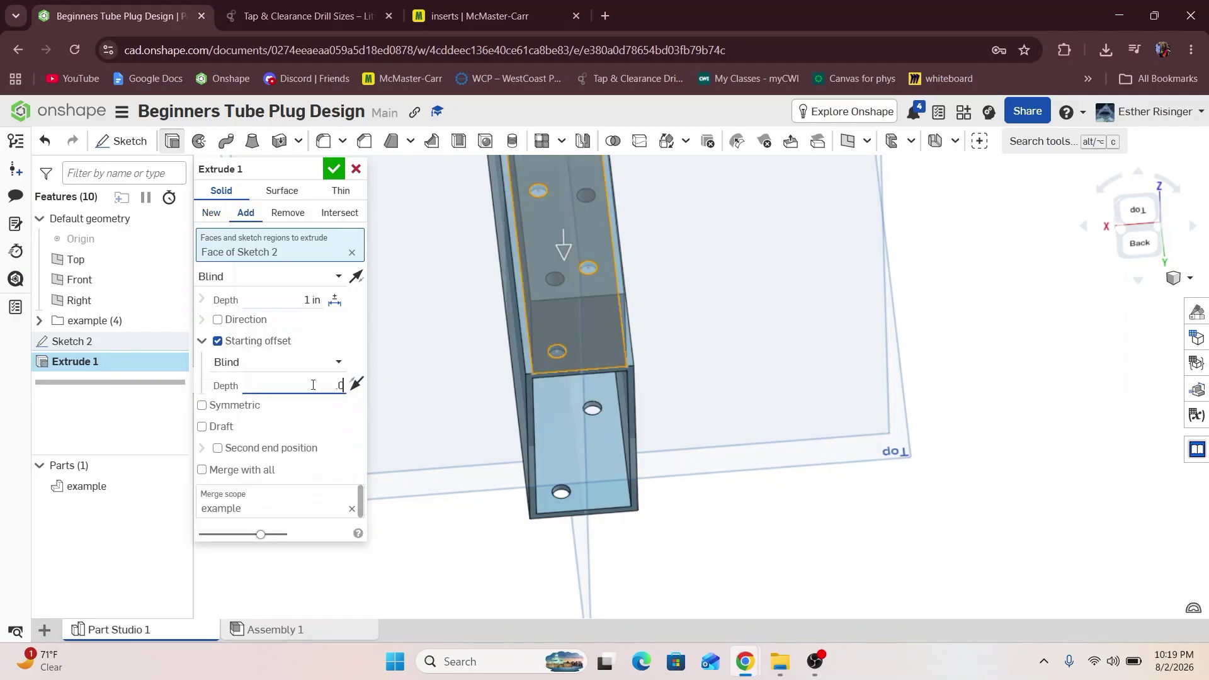
text((.0625+.005))
key(Return)
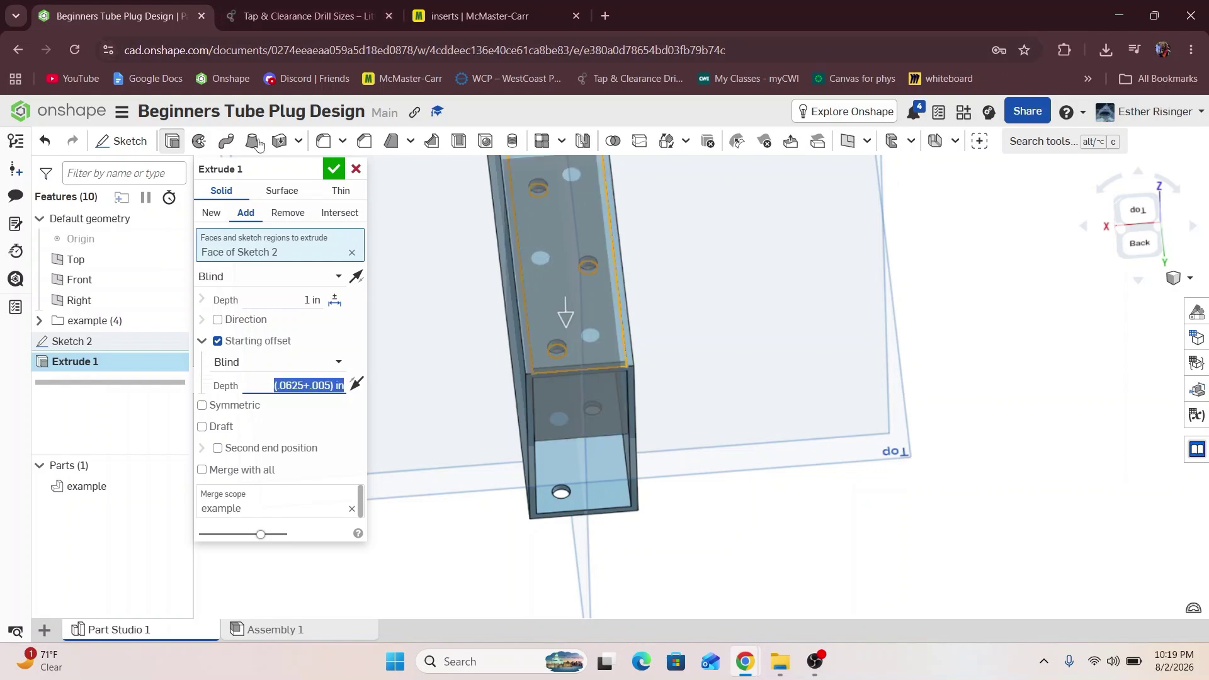
click(212, 215)
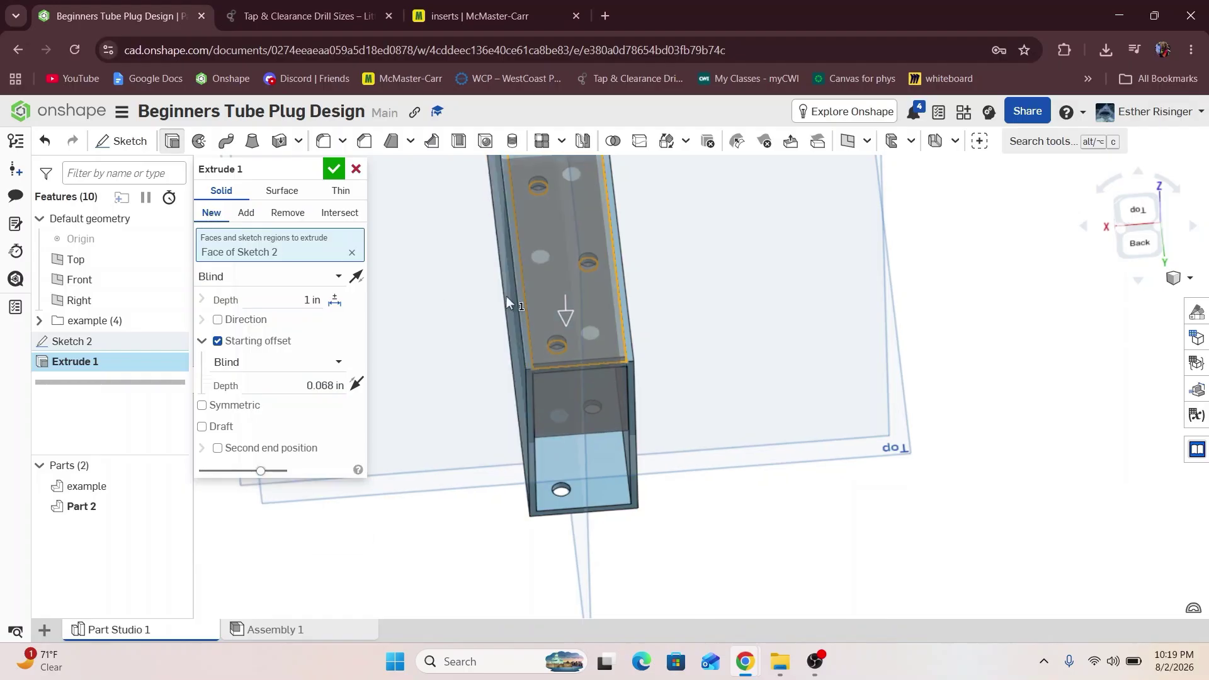
Reverse the starting offset direction so the plug begins below the tube's top wall, and check the gap there.
right_drag(507, 296, 503, 271)
scroll(556, 258, up, 10)
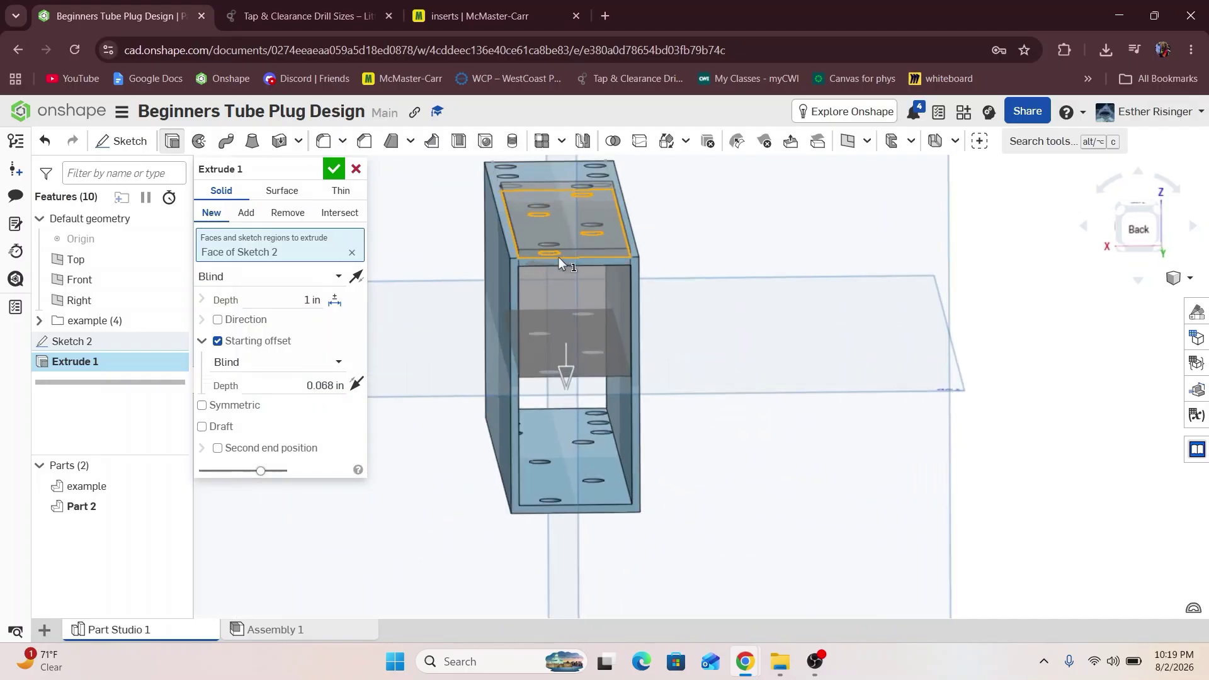
scroll(800, 283, up, 3)
scroll(807, 281, down, 7)
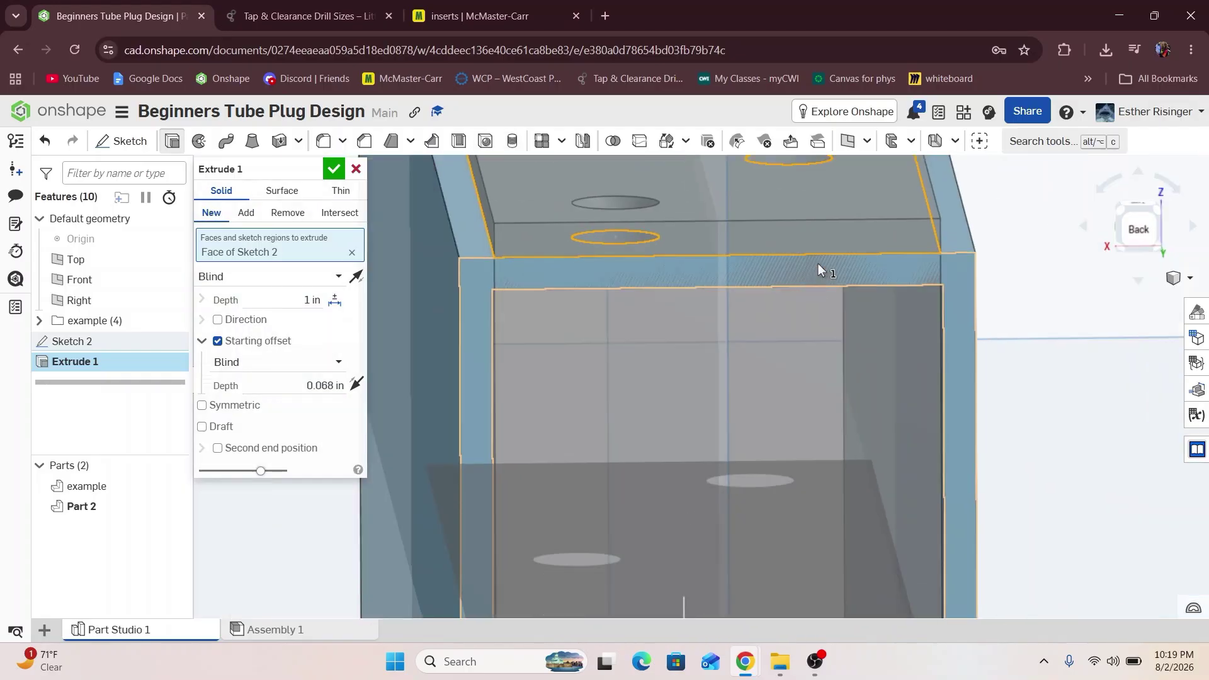
right_drag(817, 263, 806, 251)
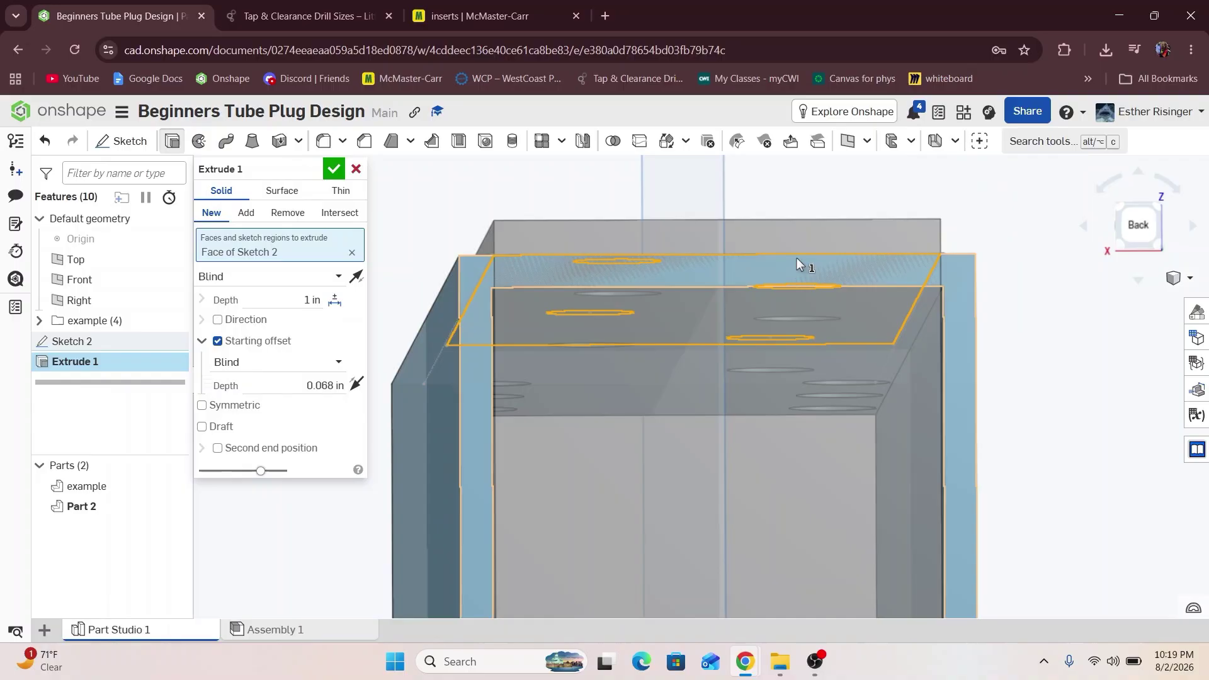
click(358, 387)
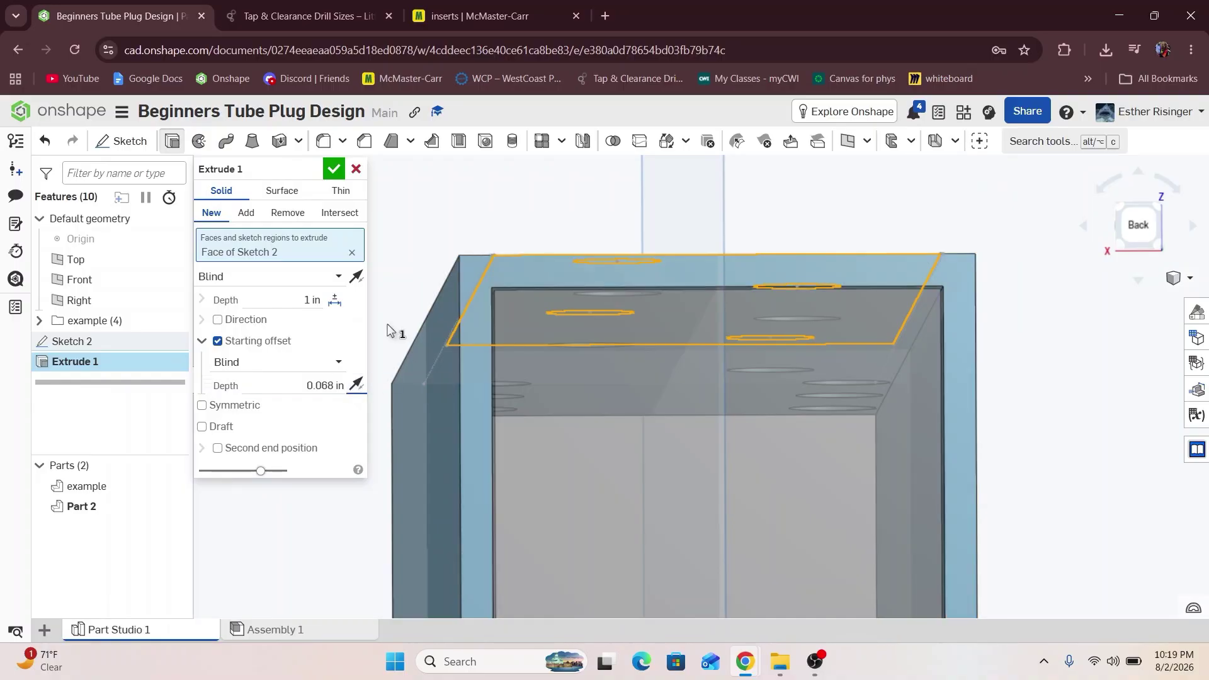
click(356, 385)
click(356, 386)
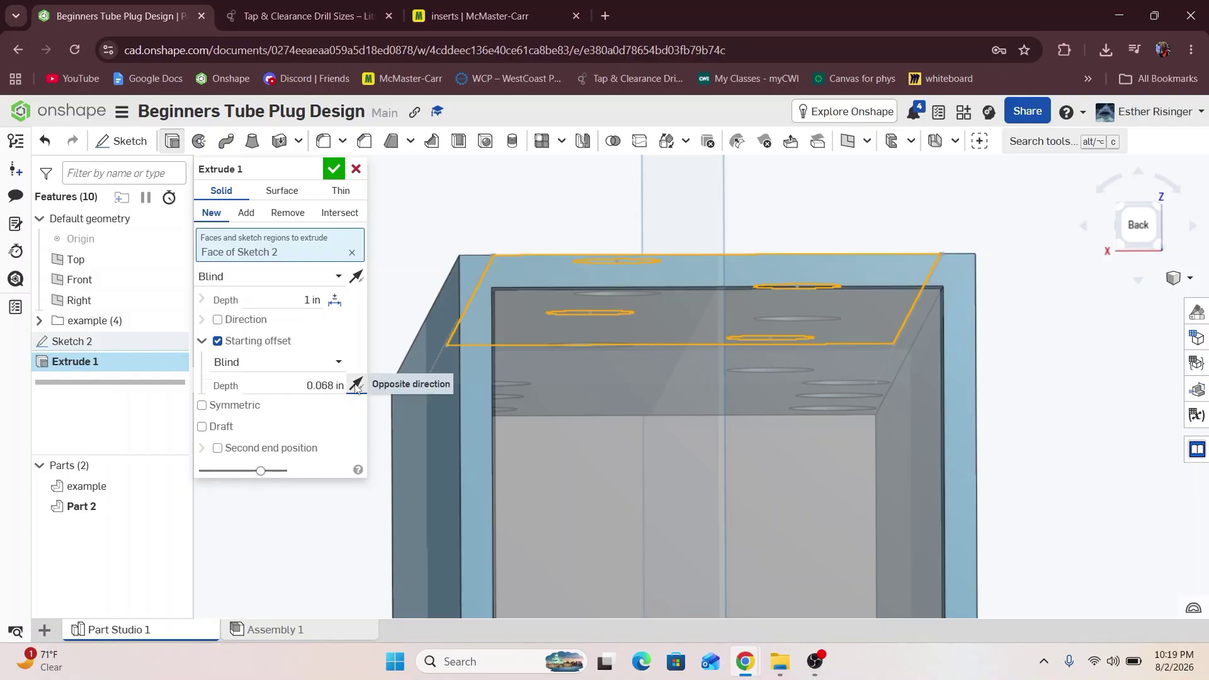
click(356, 386)
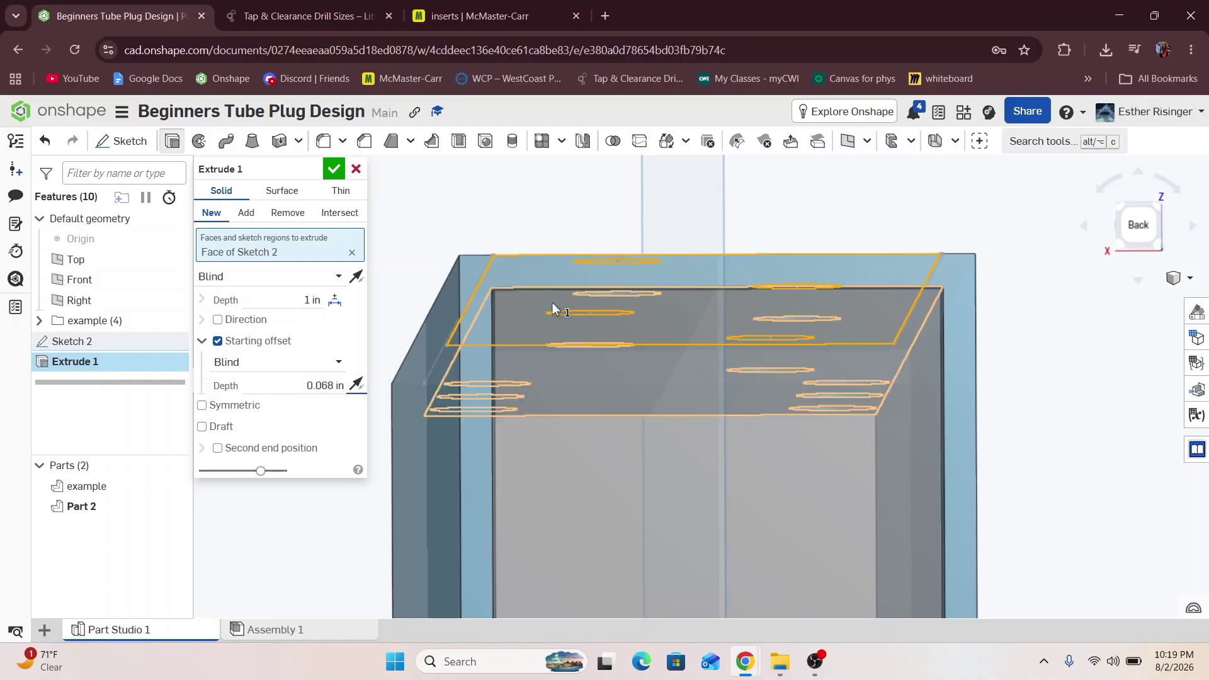
scroll(552, 295, up, 5)
scroll(550, 291, up, 3)
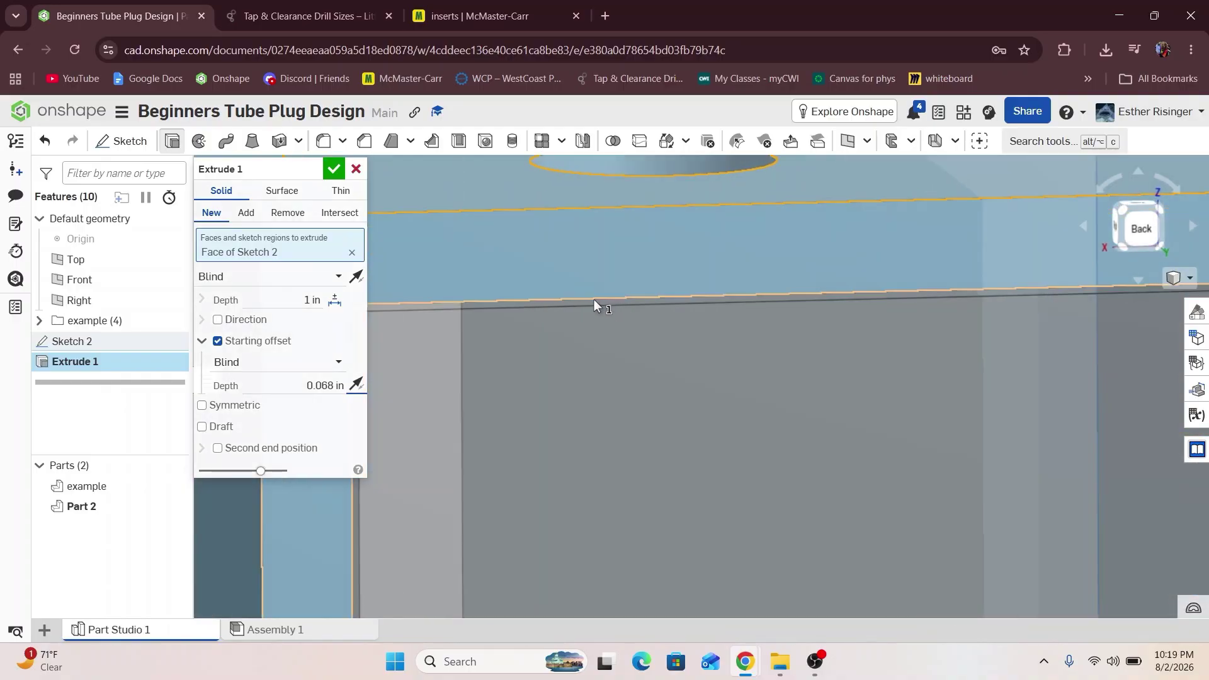
scroll(589, 311, down, 8)
Set the plug's extrusion depth to 1.875-.01 in, check the clearance at the bottom wall, and accept the extrusion.
middle_drag(700, 513, 685, 327)
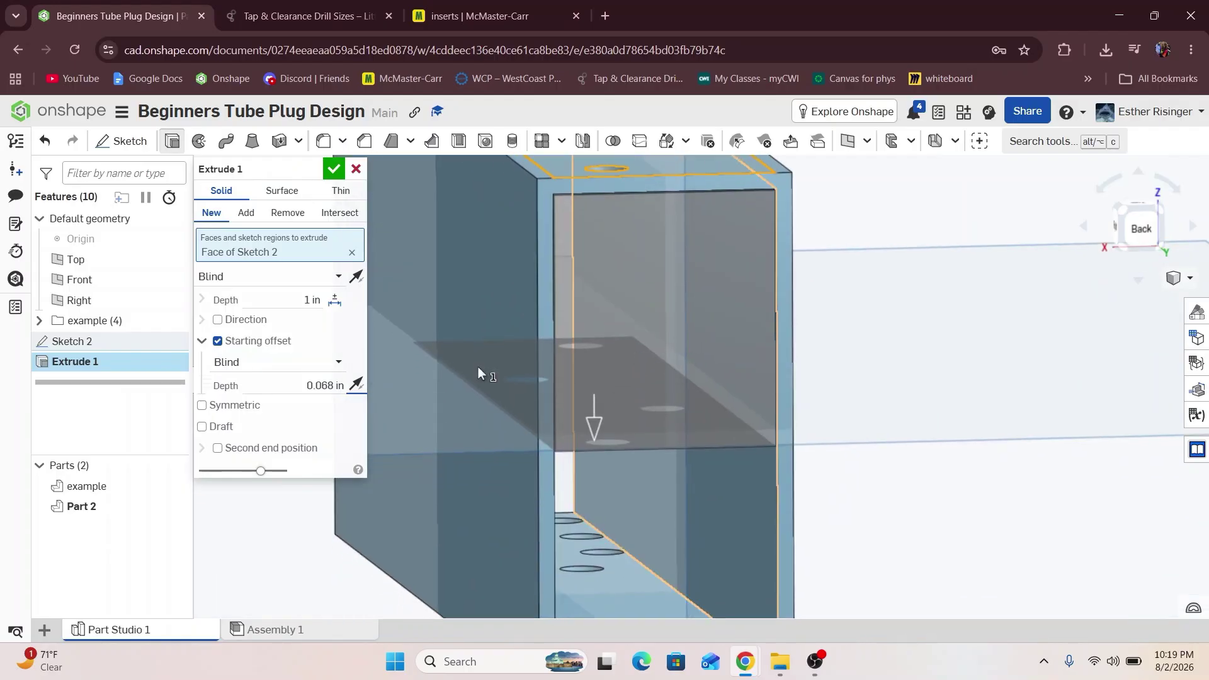
click(296, 300)
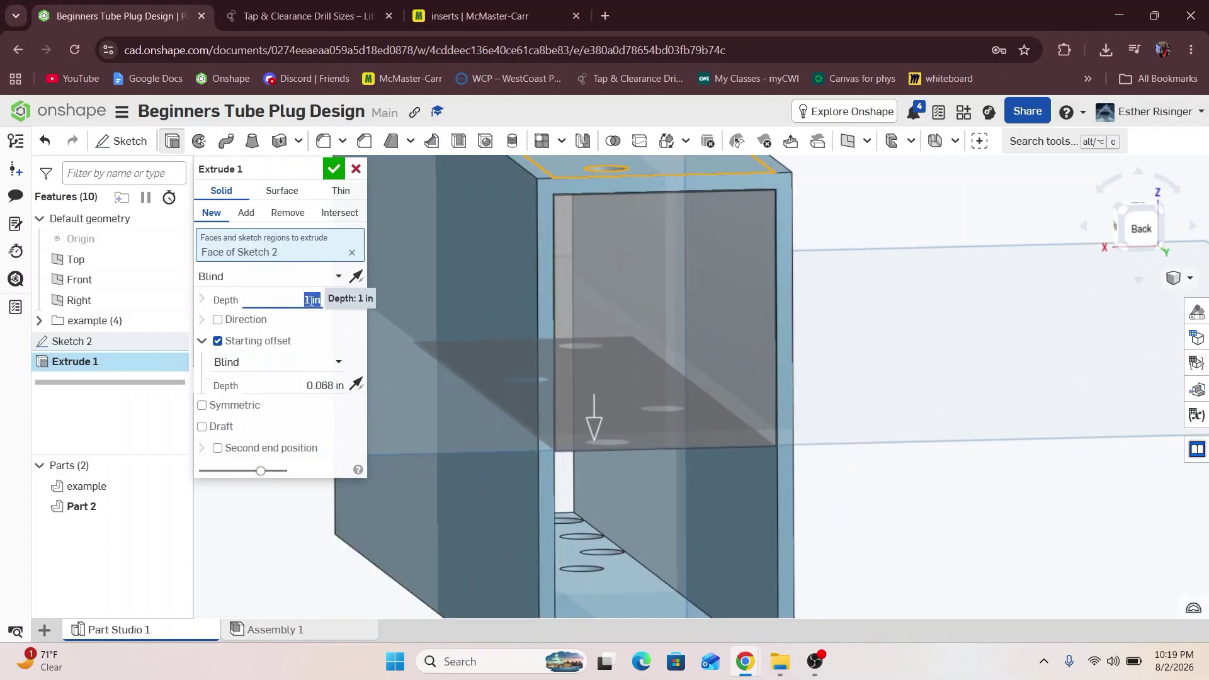
text(1)
text(.875-.01)
key(Return)
scroll(648, 183, up, 3)
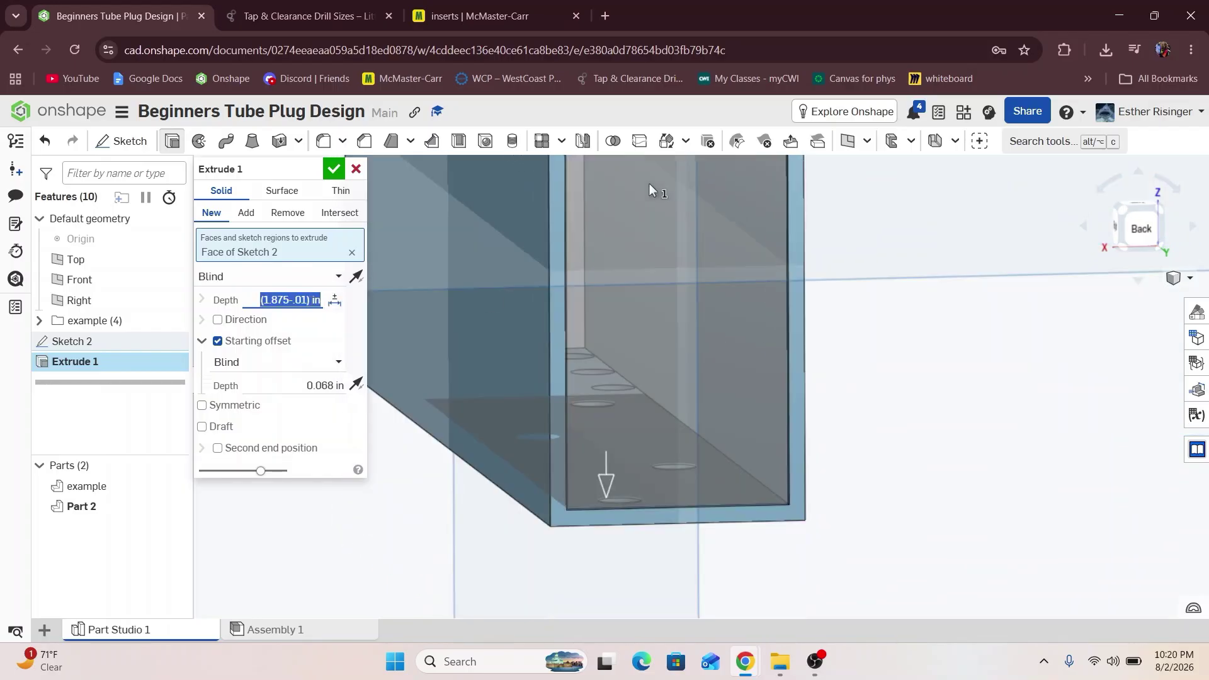
scroll(758, 496, up, 5)
right_drag(814, 511, 898, 485)
scroll(894, 435, down, 6)
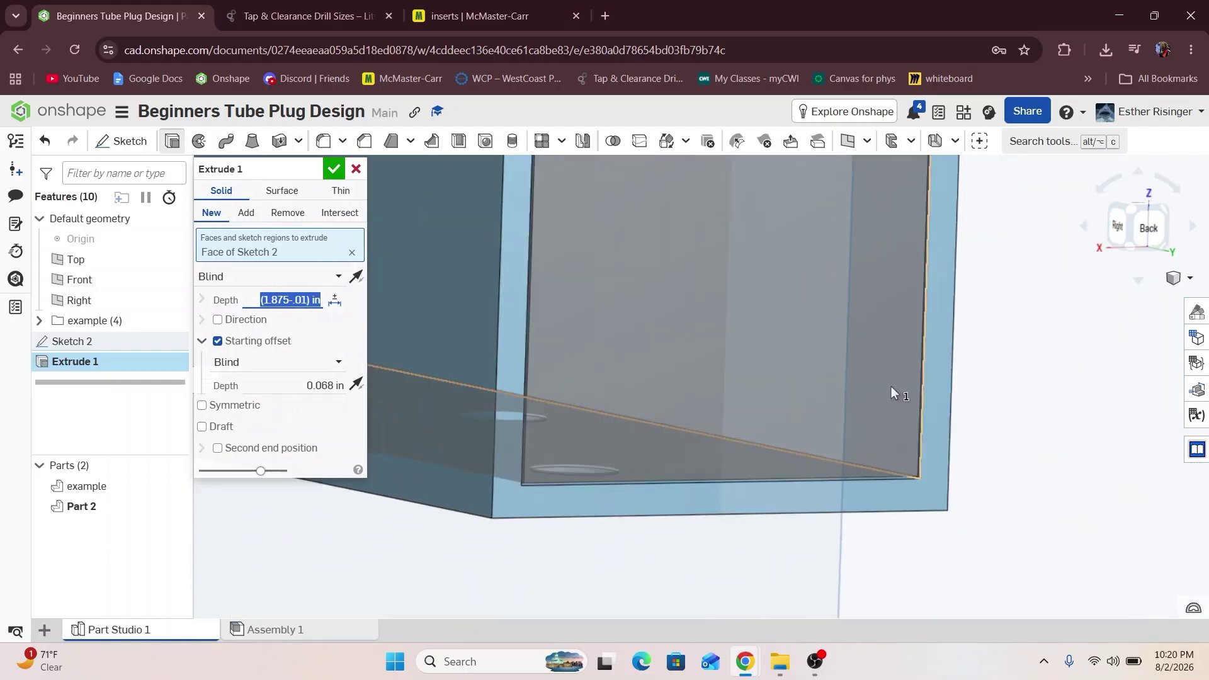
click(334, 169)
Hide the example tube so that only the plug is displayed.
scroll(459, 287, down, 3)
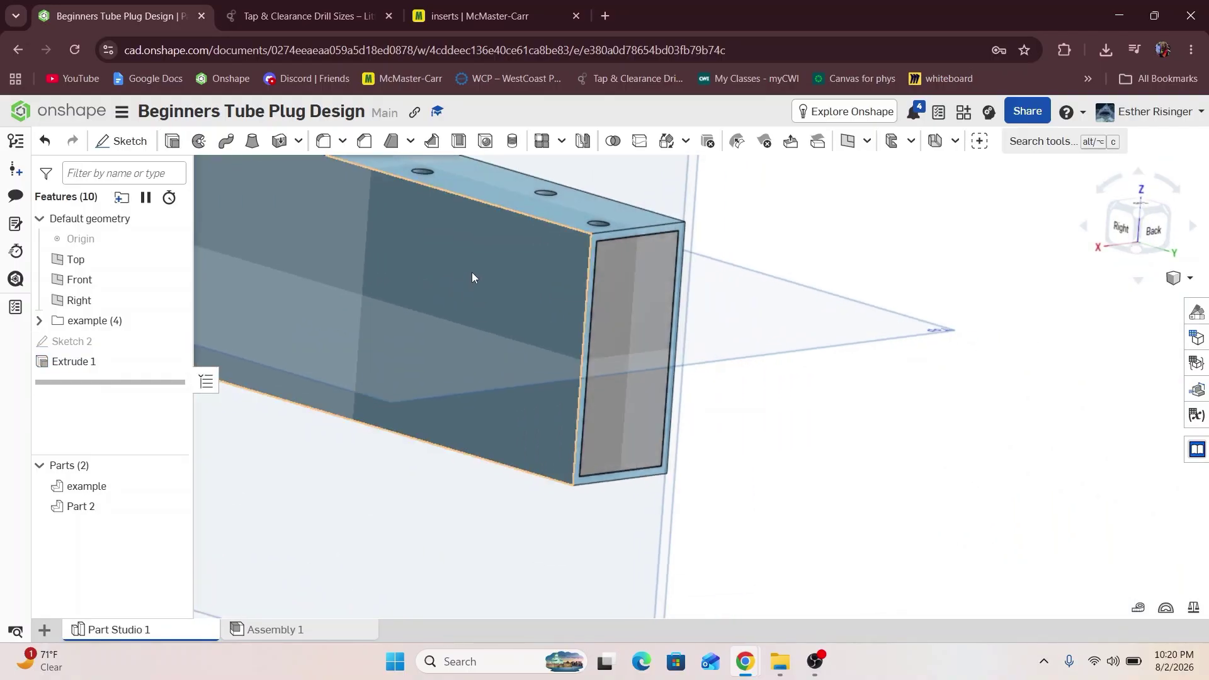
right_drag(470, 272, 479, 309)
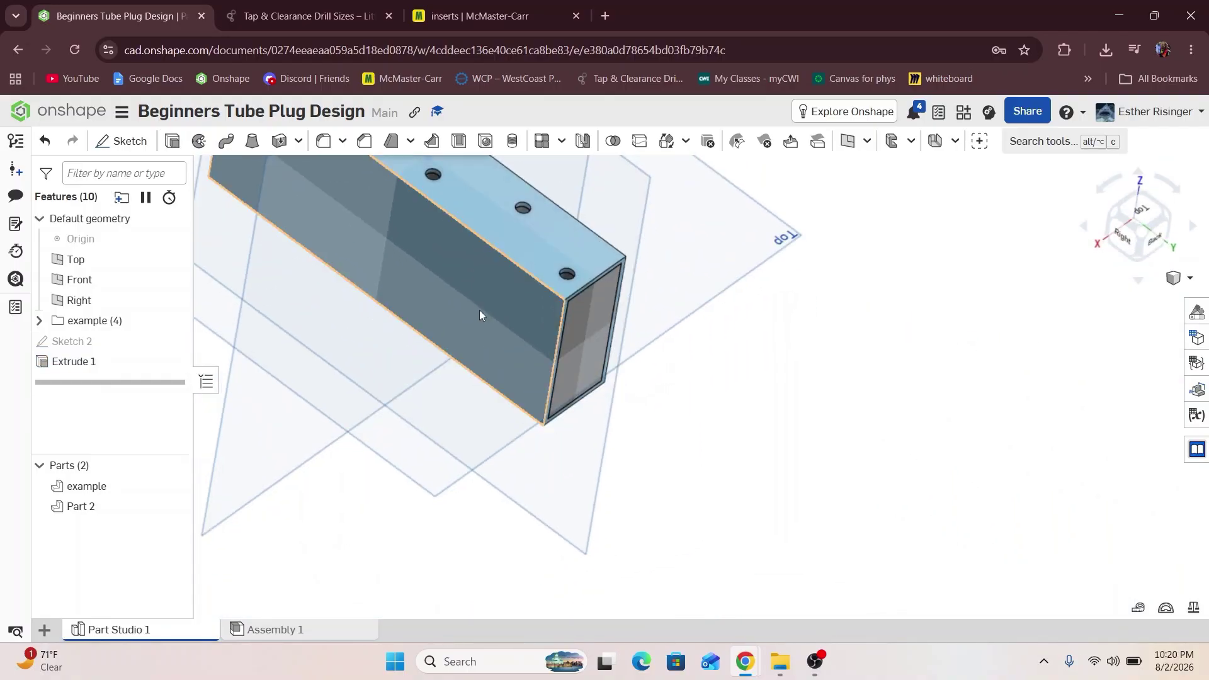
middle_drag(522, 326, 580, 409)
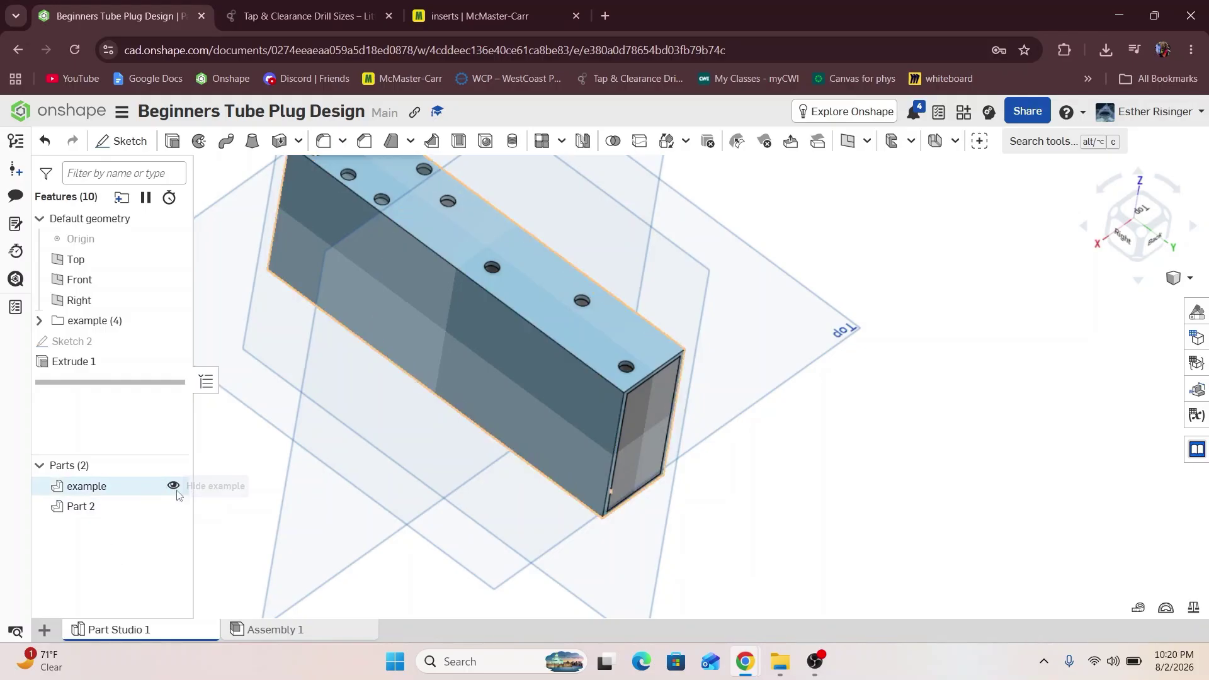
click(172, 486)
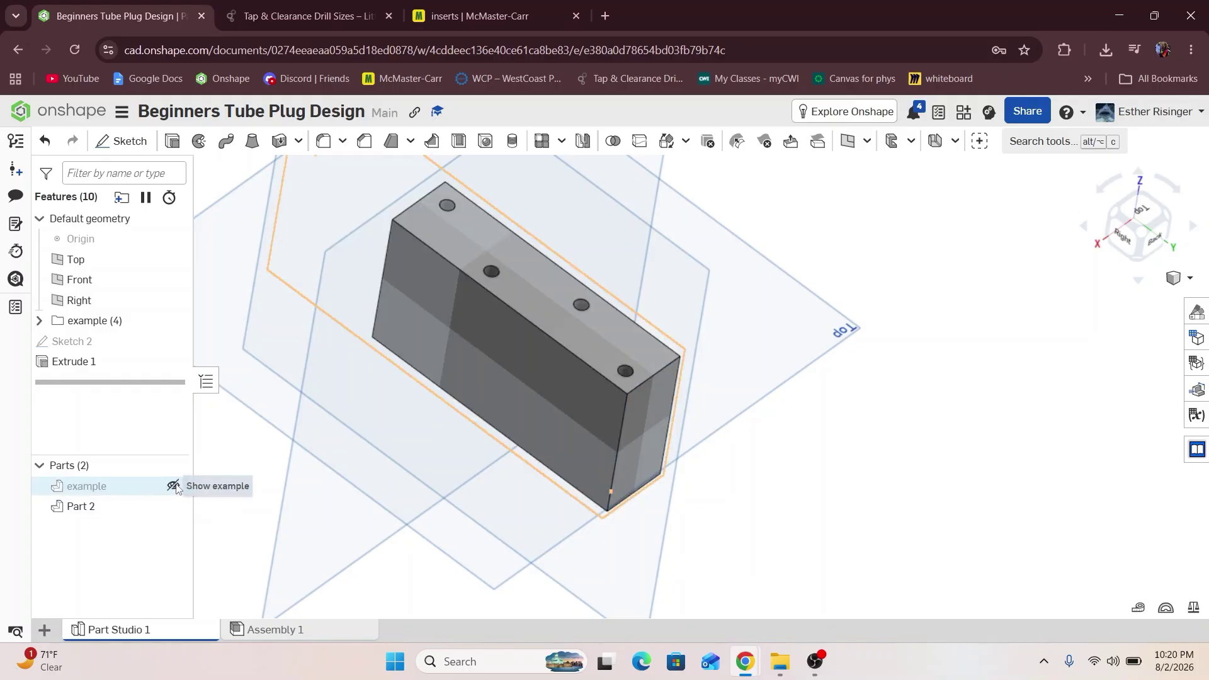
Start a sketch on the plug's top face and draw a construction circle about 0.31 in in diameter, concentric with the first corner hole.
click(121, 142)
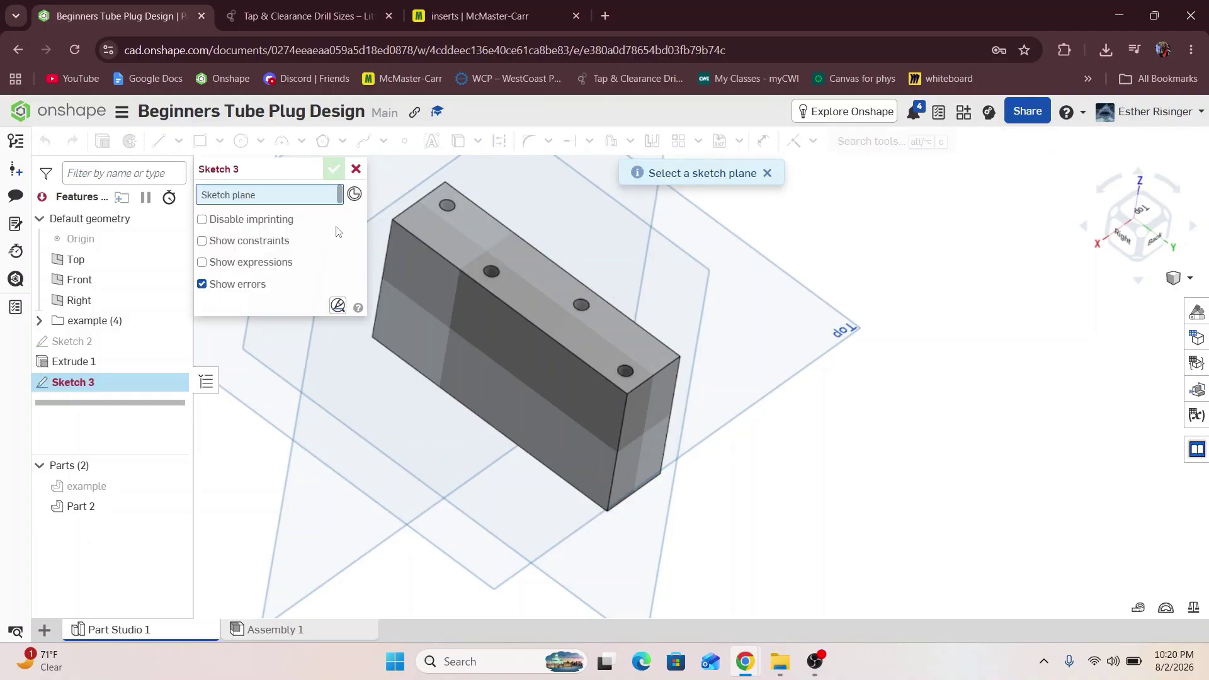
click(493, 248)
key(n)
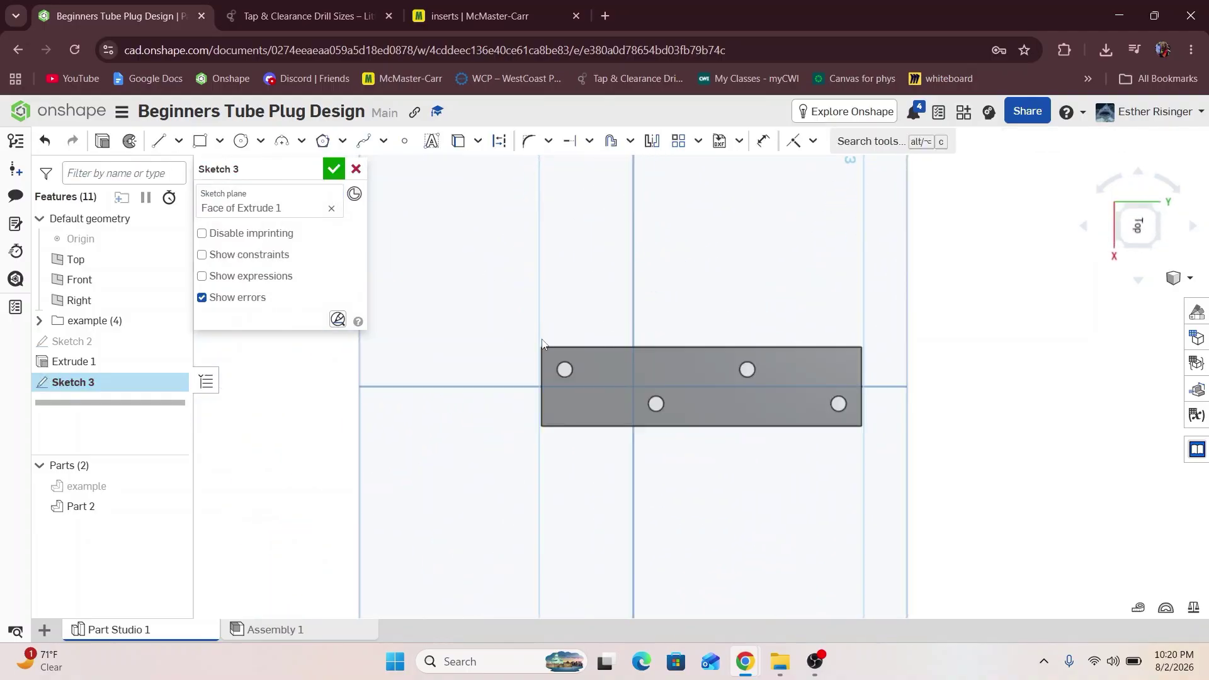
scroll(557, 385, up, 3)
key(c)
click(568, 357)
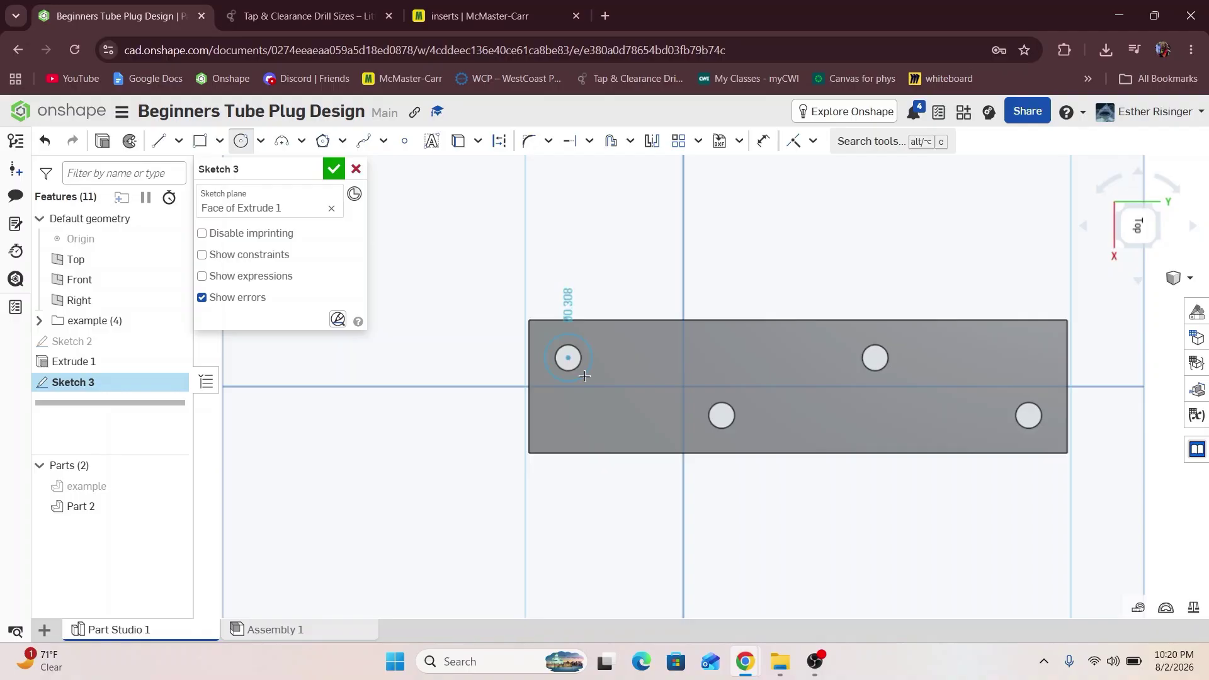
click(584, 376)
Draw a concentric construction circle around each of the plug's three remaining top-face holes.
click(721, 415)
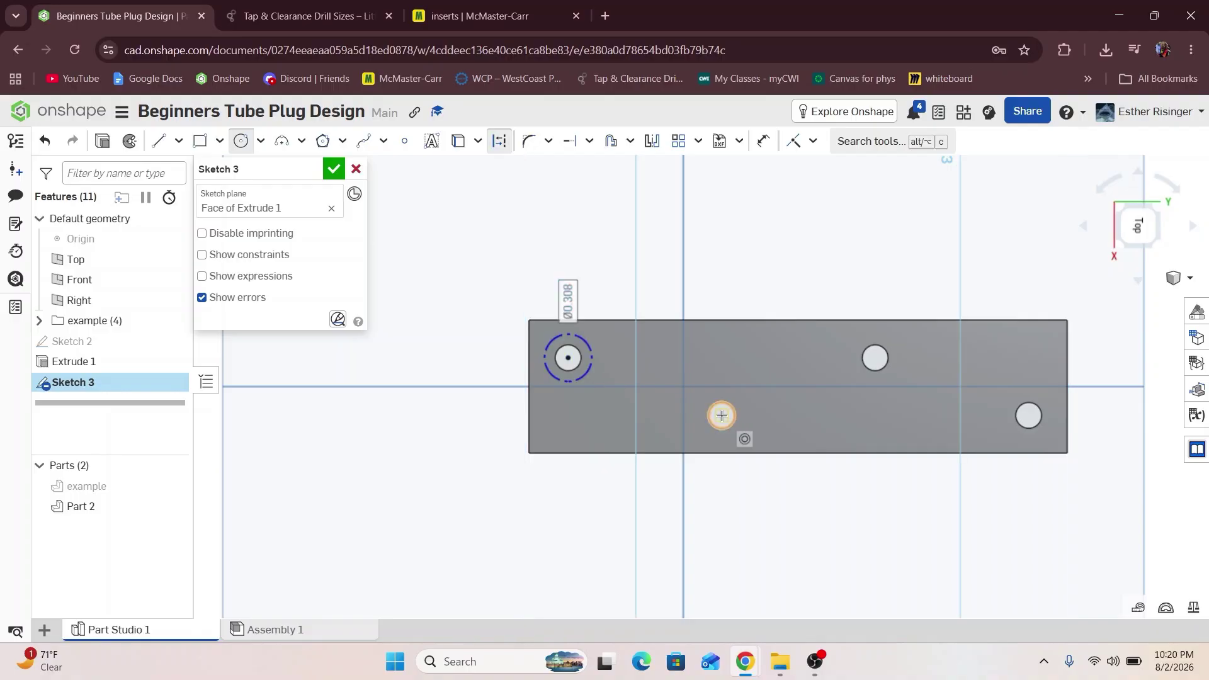
click(721, 383)
click(875, 358)
click(905, 389)
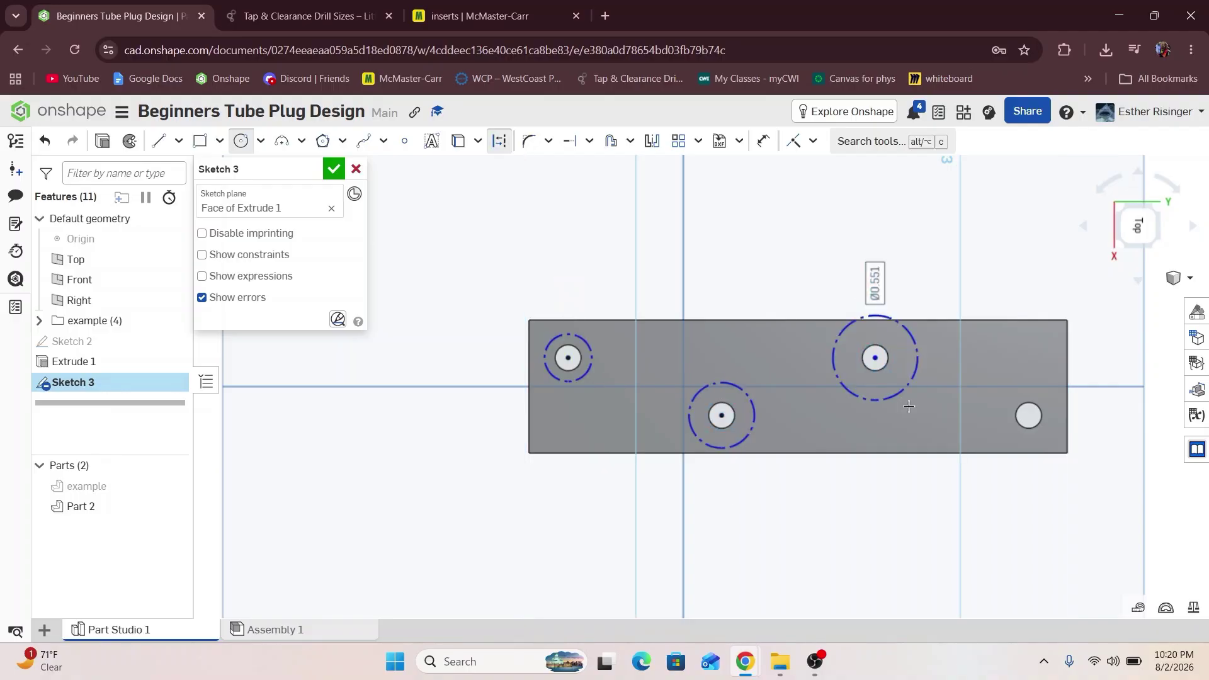
click(1029, 415)
click(1048, 436)
key(Escape)
Make the four construction circles equal in size and enlarge them to about 0.12 in beyond the hole edges.
drag(480, 245, 1096, 548)
click(1093, 543)
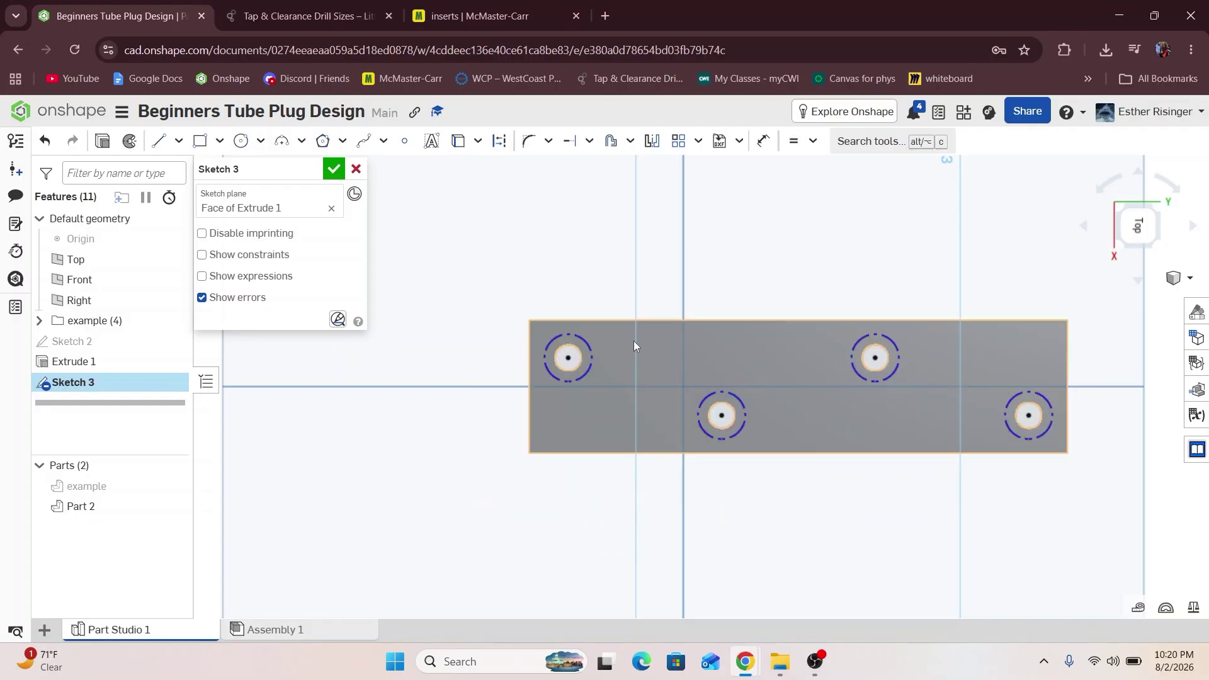
scroll(588, 369, up, 5)
drag(589, 372, 560, 367)
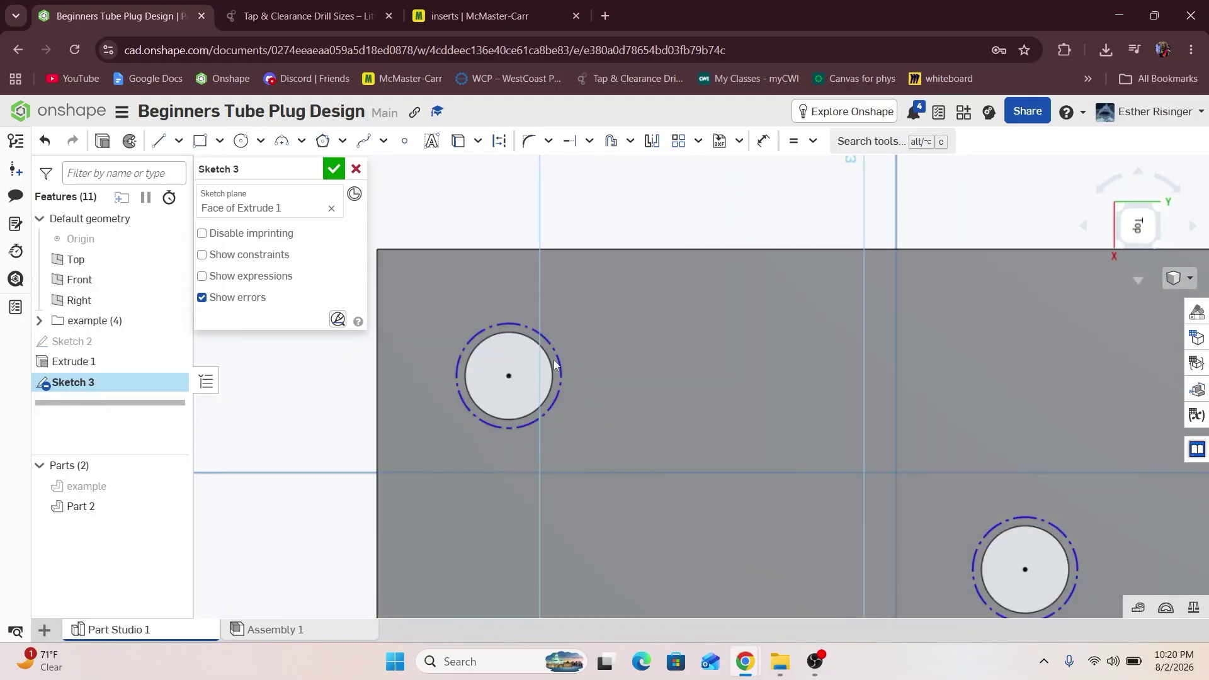
scroll(481, 356, down, 2)
scroll(491, 350, up, 1)
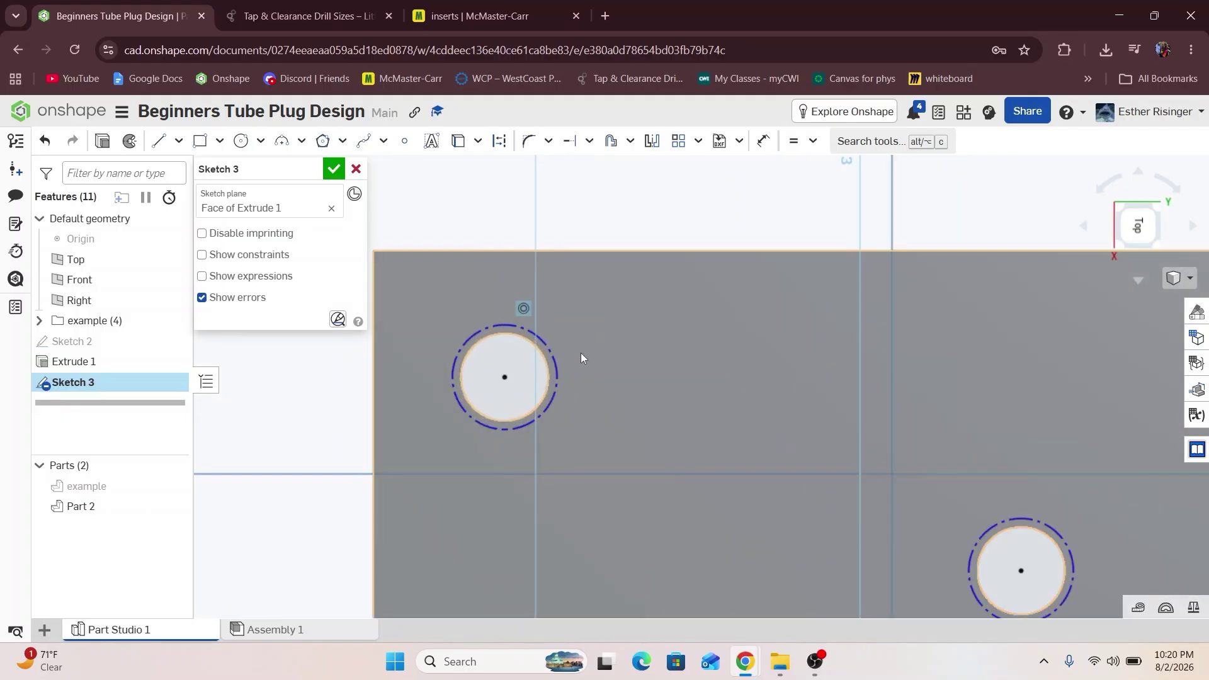
drag(556, 365, 610, 380)
Dimension the gap between the first hole's edge and its construction circle at 0.125 in.
key(d)
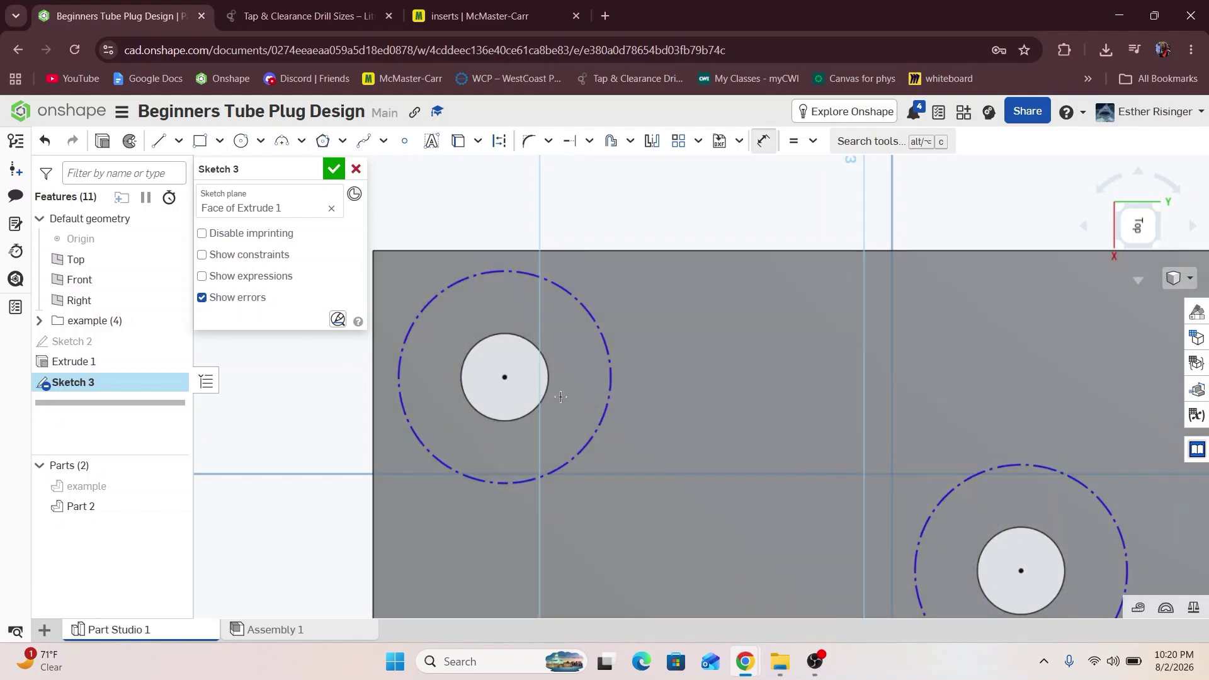
click(542, 394)
click(591, 442)
key(d)
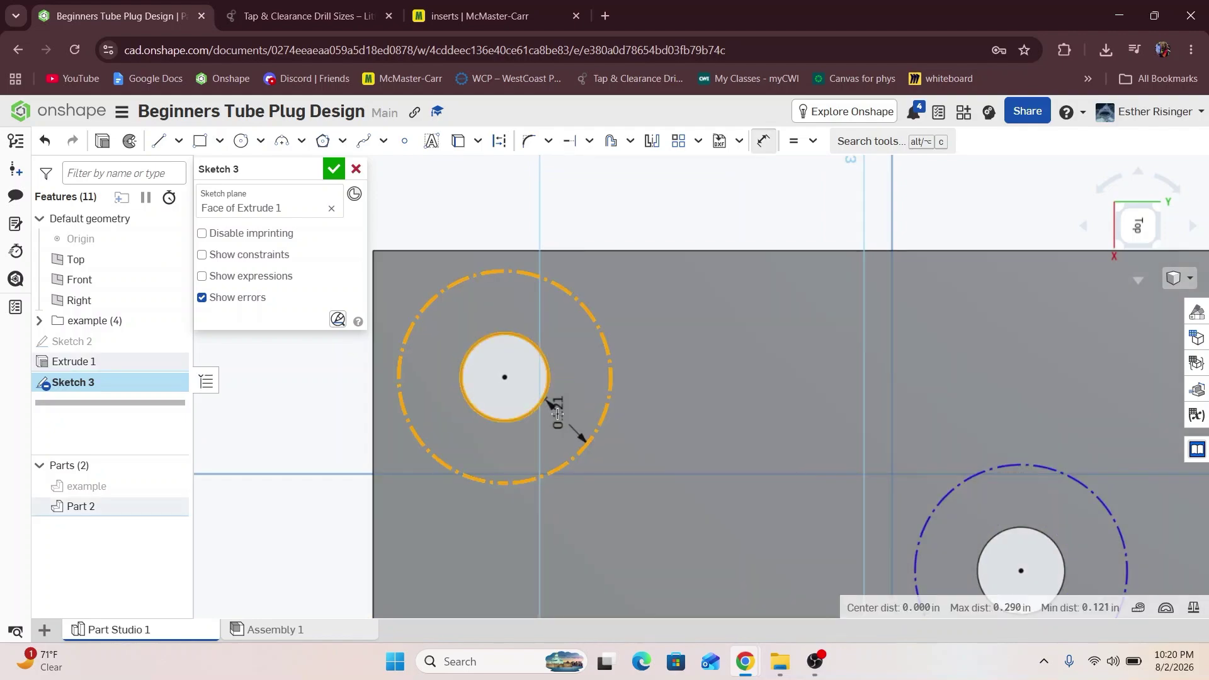
click(545, 433)
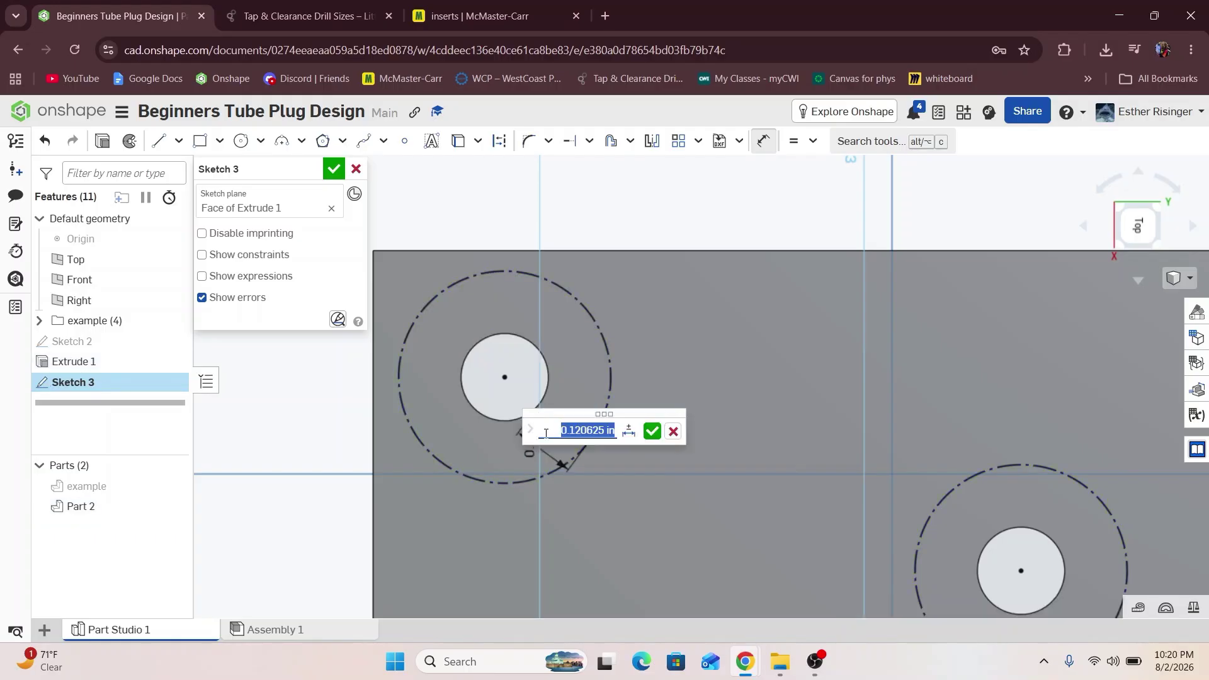
text(0.125)
key(Return)
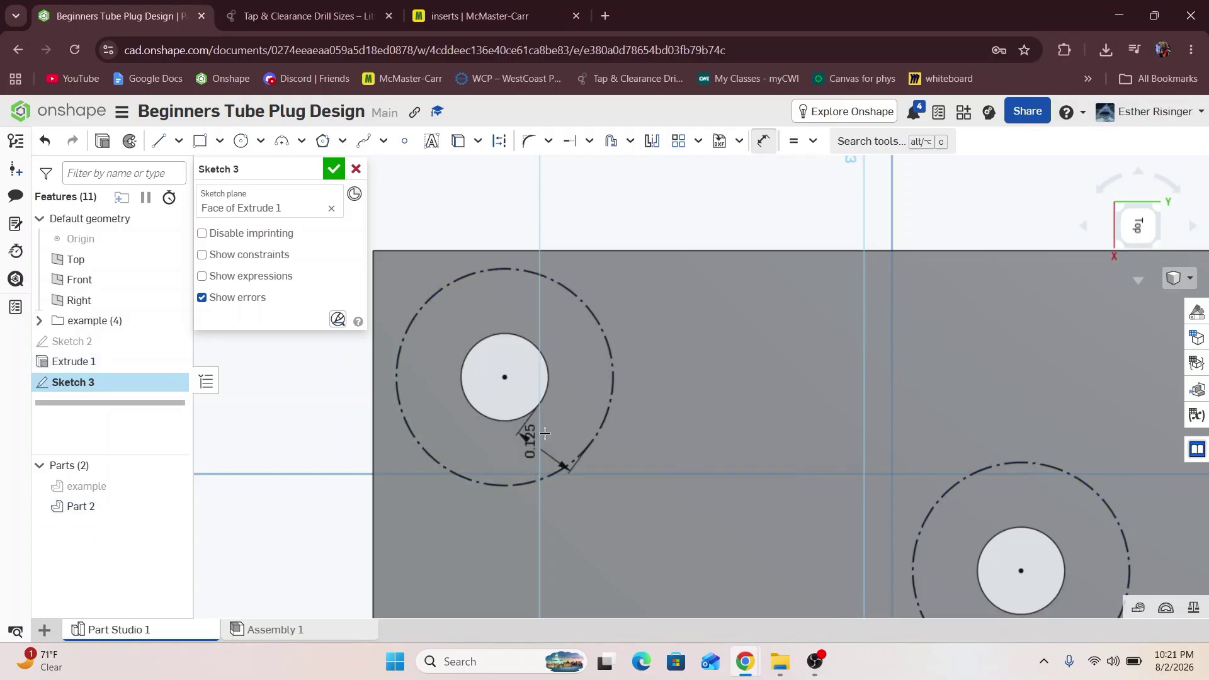
Project the two short end edges of the plug's top face into the sketch as solid lines.
scroll(703, 432, down, 3)
scroll(702, 432, down, 3)
mouse_move(703, 433)
middle_down()
mouse_move(574, 328)
mouse_move(503, 362)
middle_up()
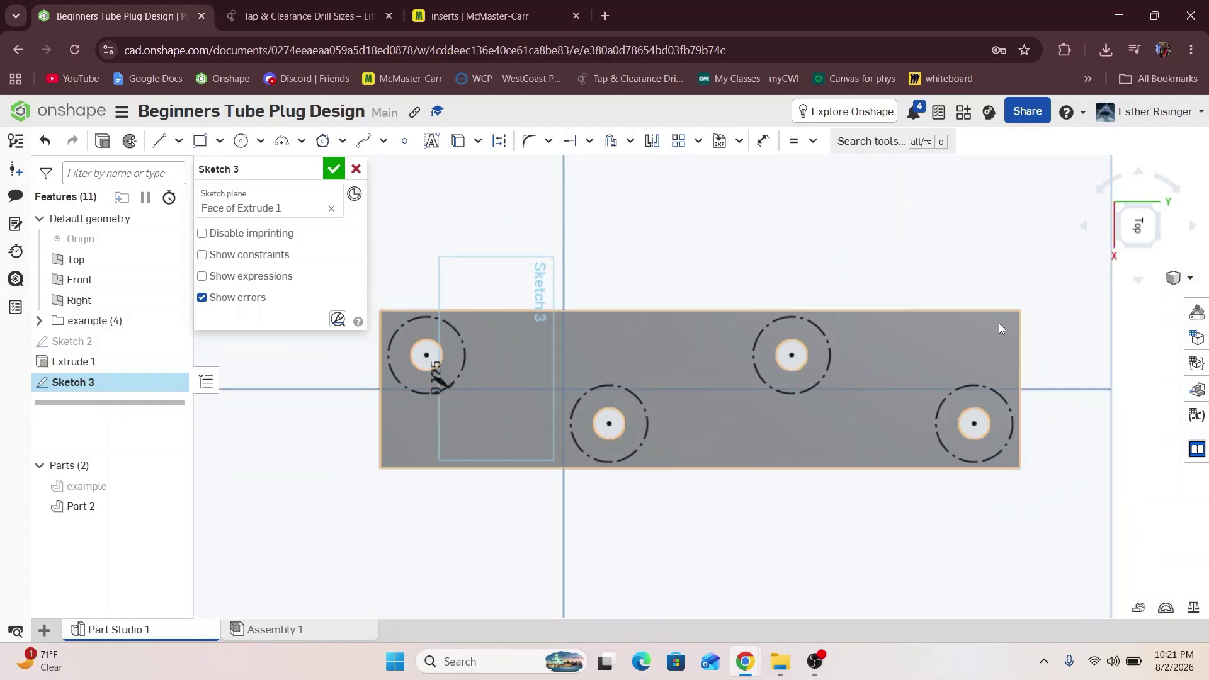
click(1016, 332)
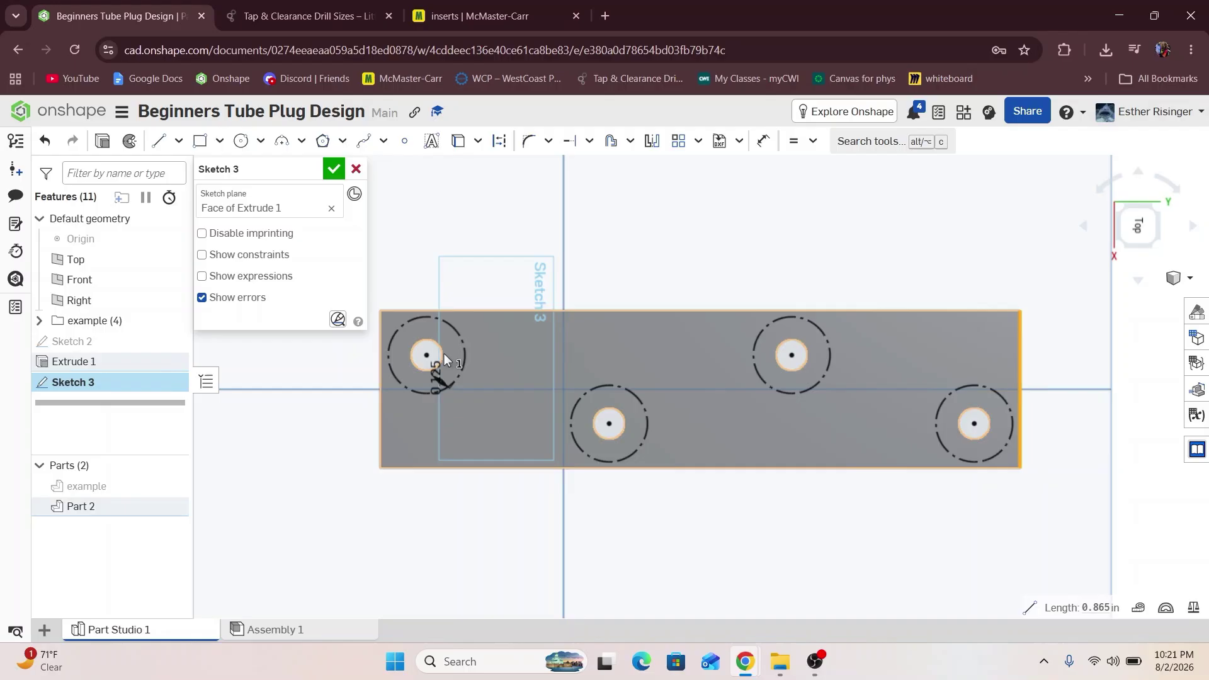
click(380, 358)
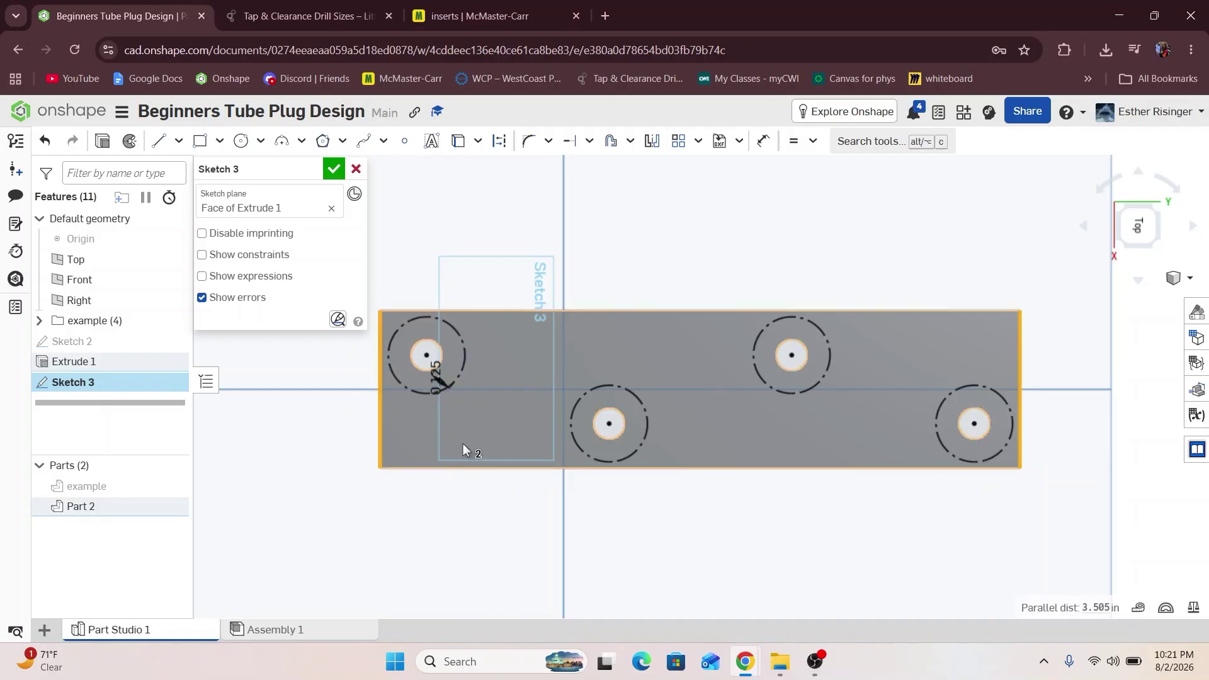
key(Escape)
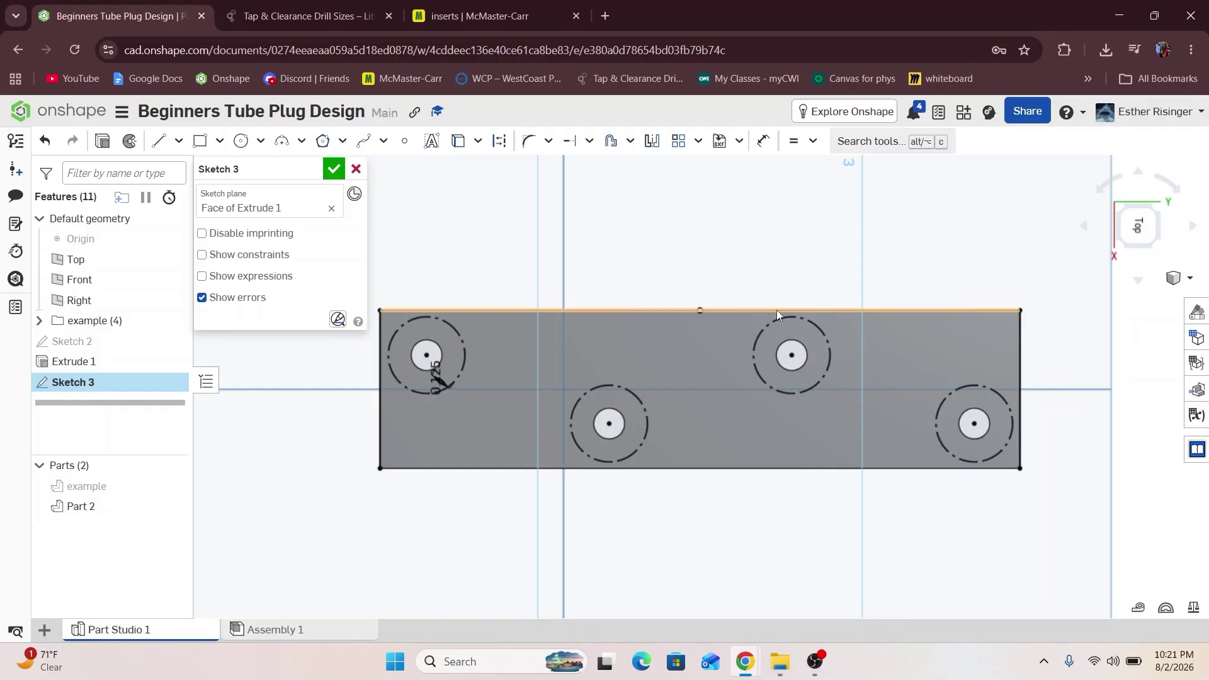
Bring the plug's two long edges into the sketch as construction lines and hide Part 2.
click(777, 310)
click(730, 469)
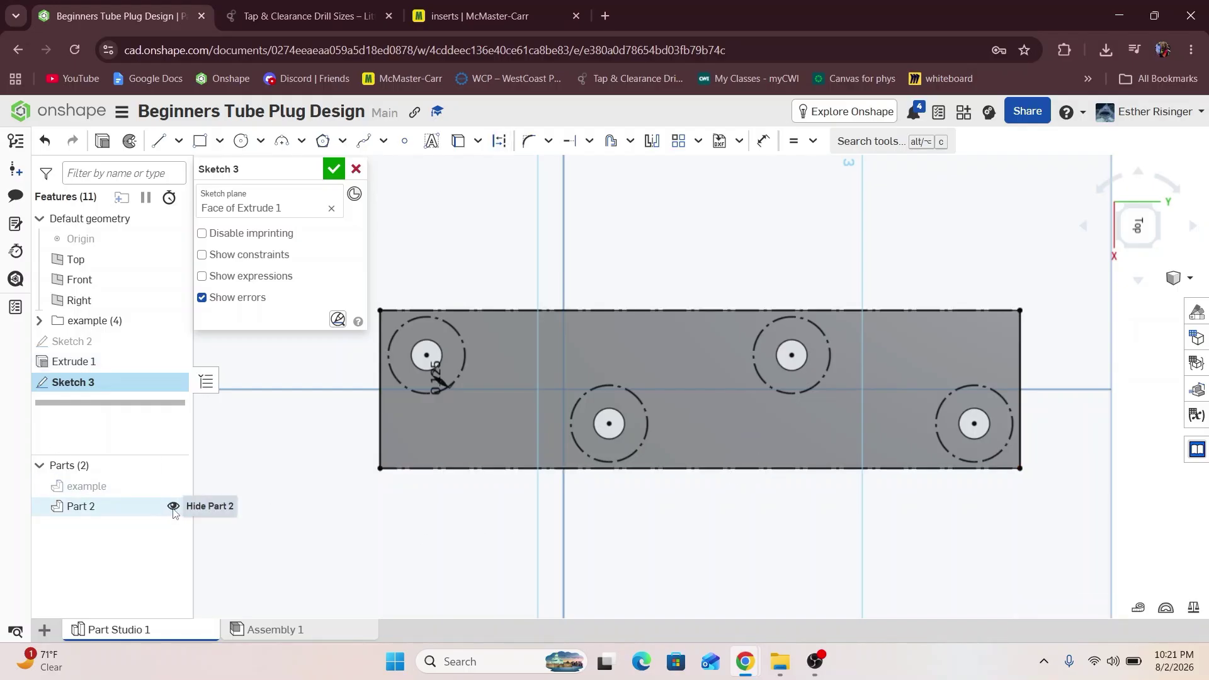
click(173, 507)
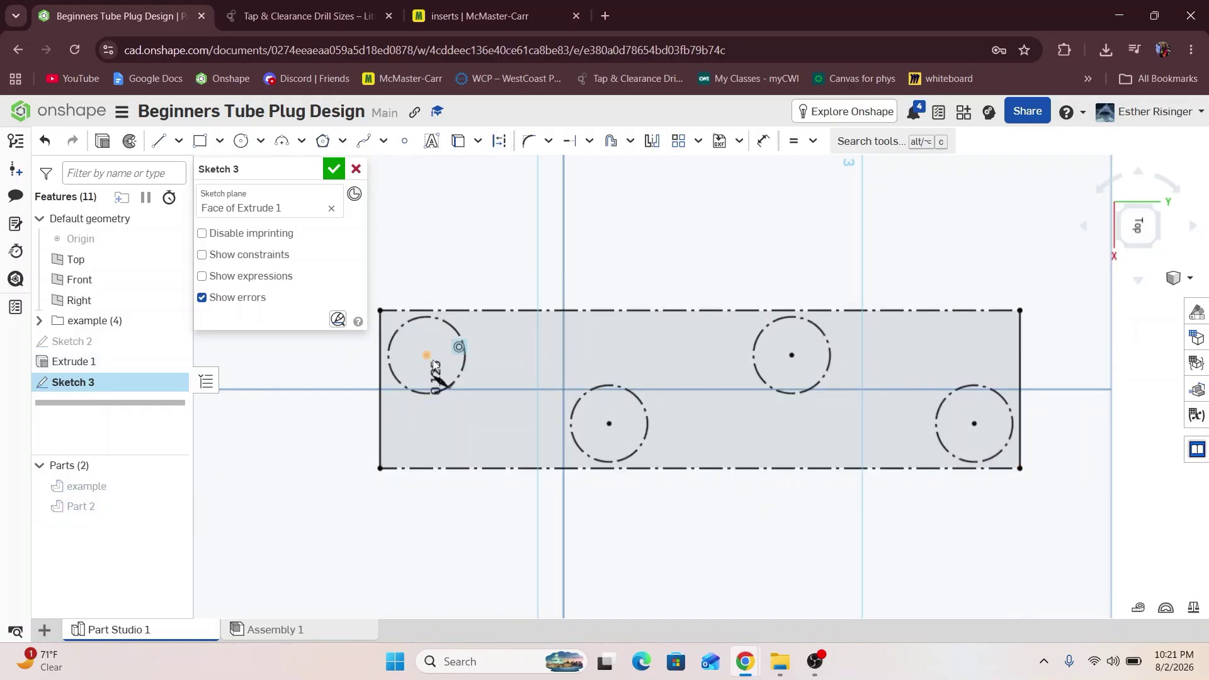
Draw a zigzag chain of construction lines through the centres of the four circles.
key(l)
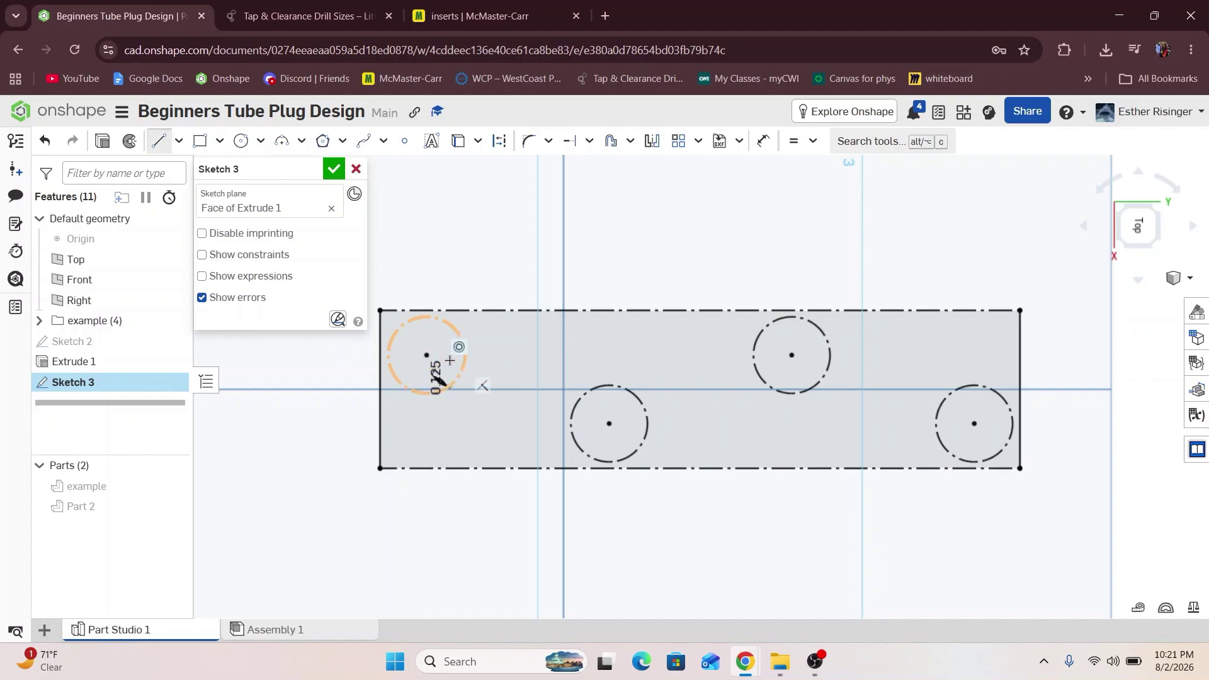
key(q)
click(609, 423)
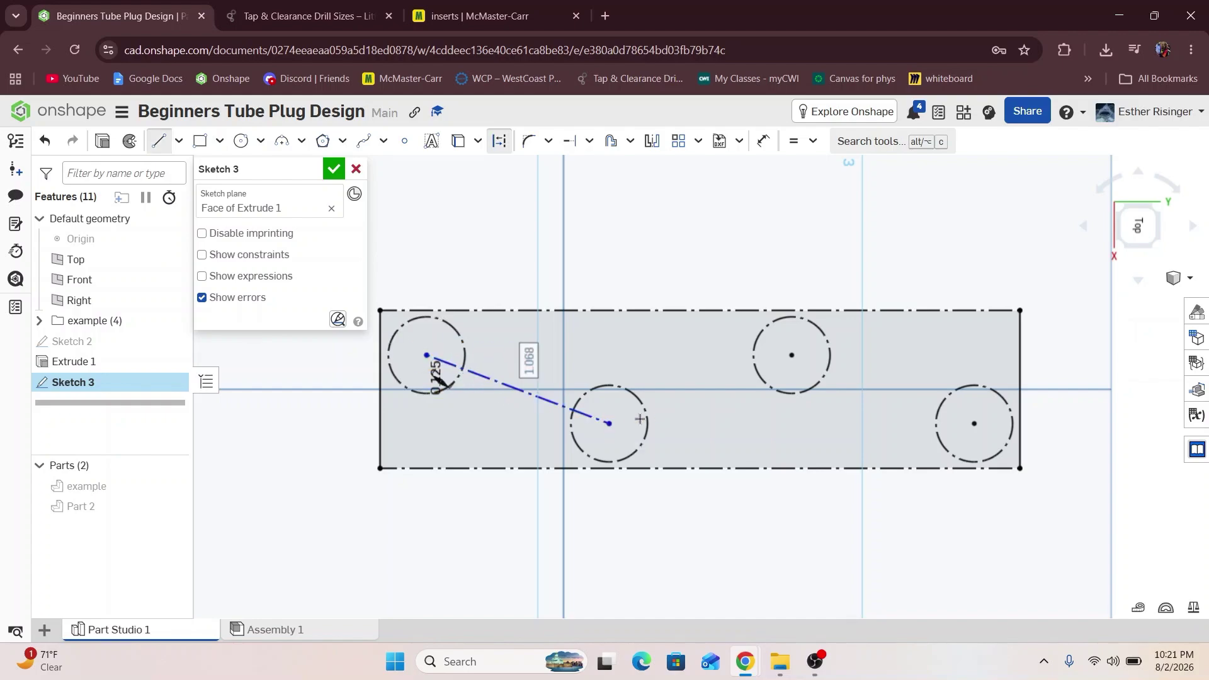
click(791, 356)
click(974, 423)
key(Escape)
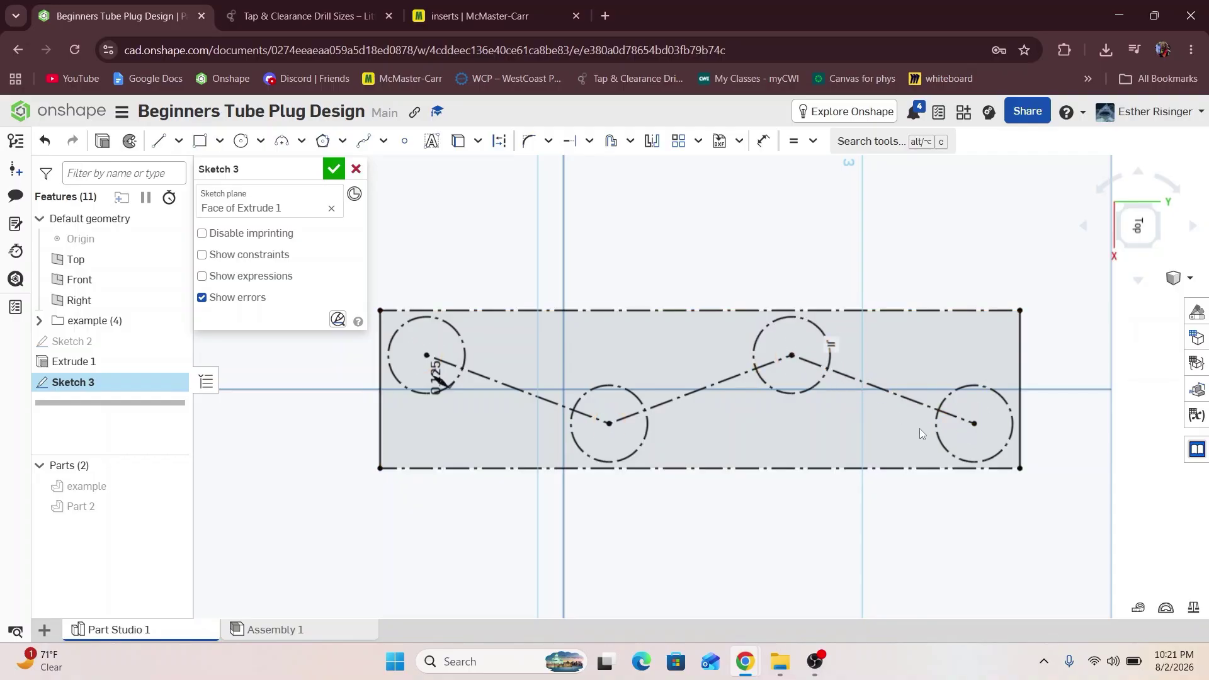
Draw a solid line about 0.72 in long between the last two circles, above their centre line, and make it parallel to that centre line.
scroll(670, 444, down, 1)
mouse_move(670, 444)
middle_down()
mouse_move(595, 423)
mouse_move(756, 453)
middle_up()
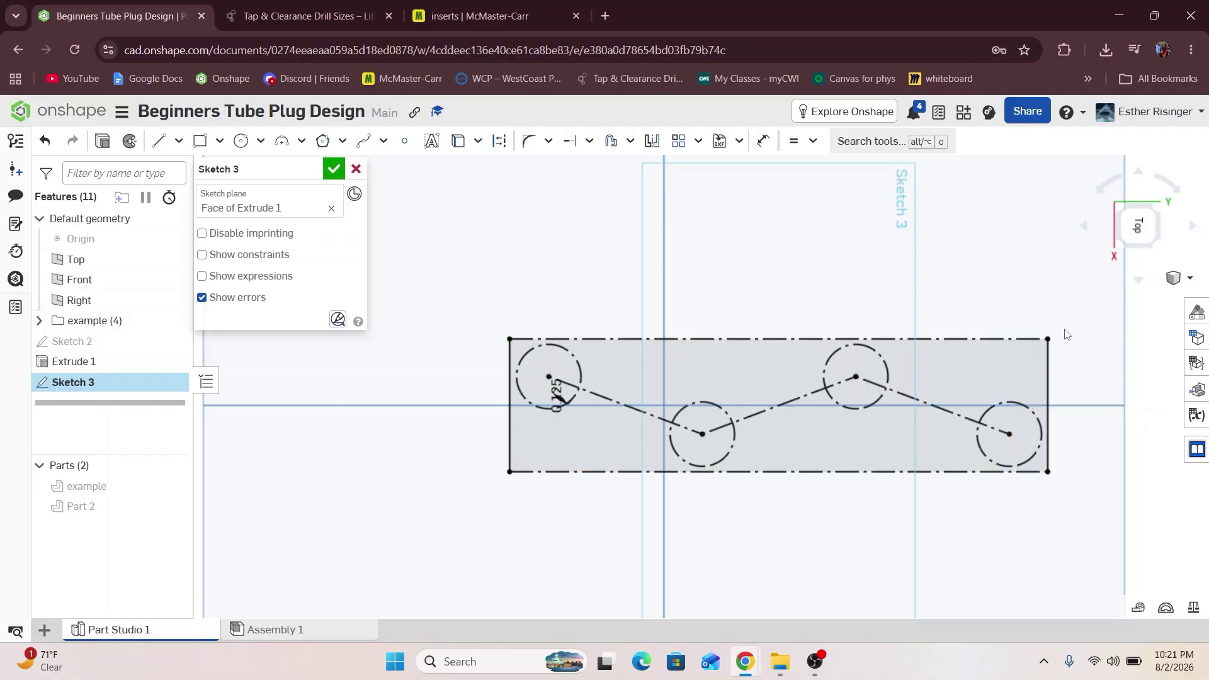
click(887, 369)
scroll(975, 393, up, 3)
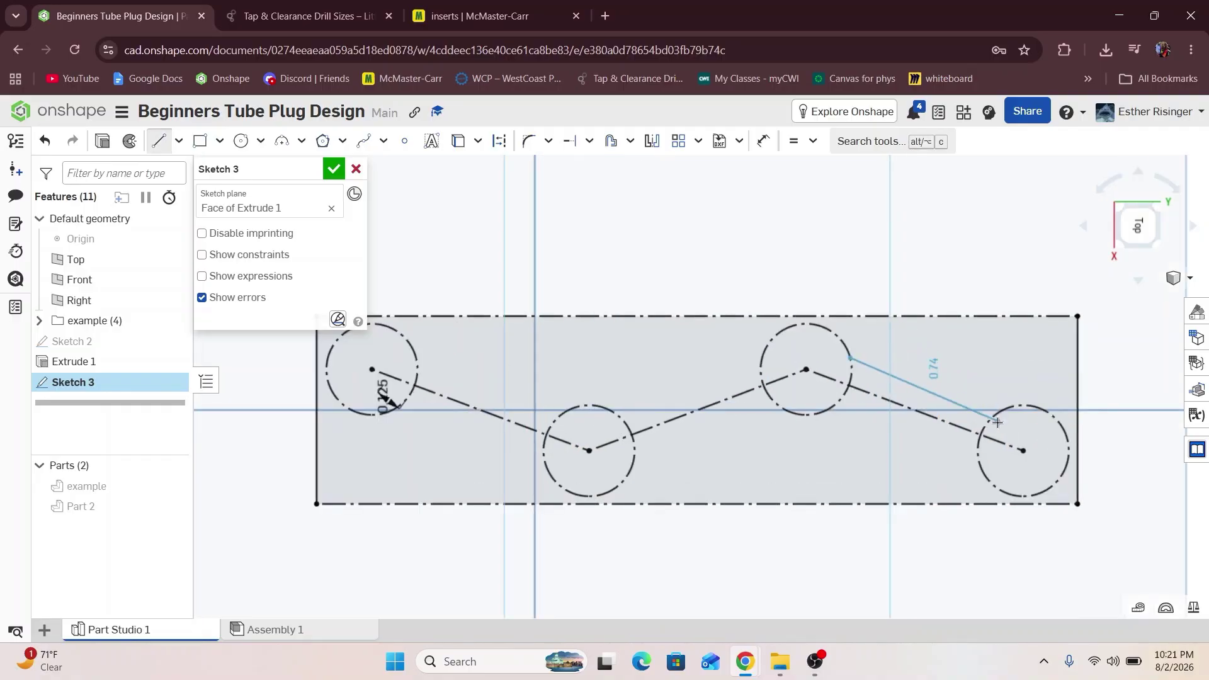
click(996, 415)
key(Escape)
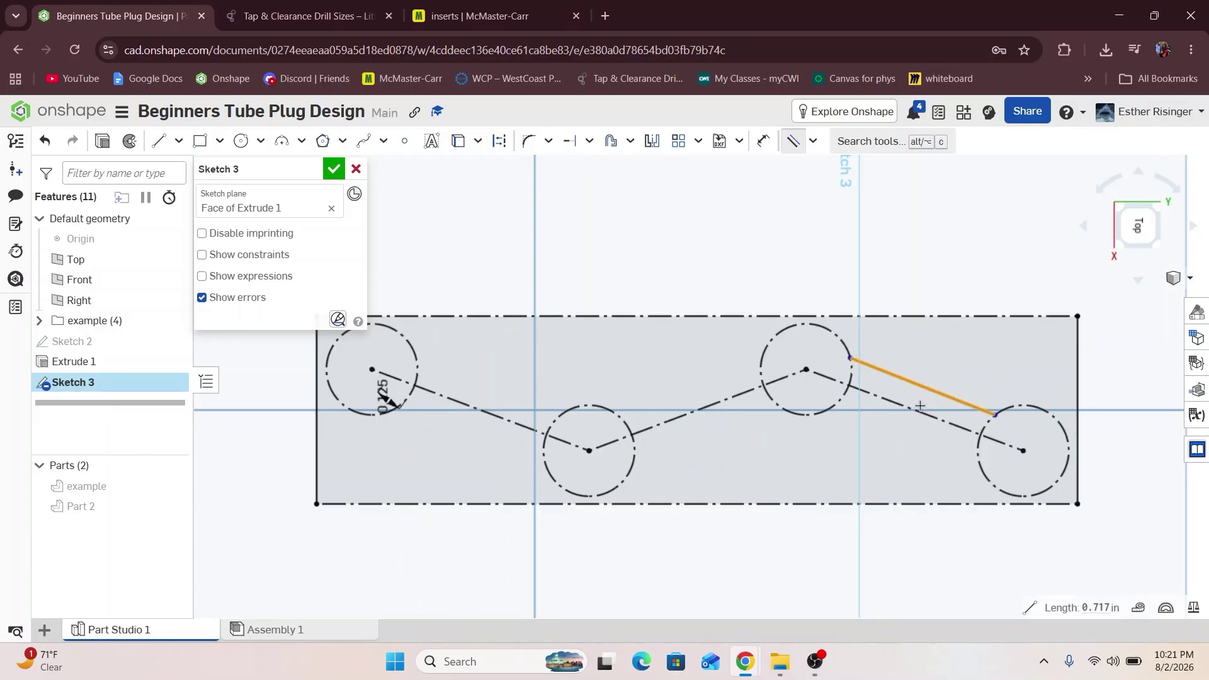
key(l)
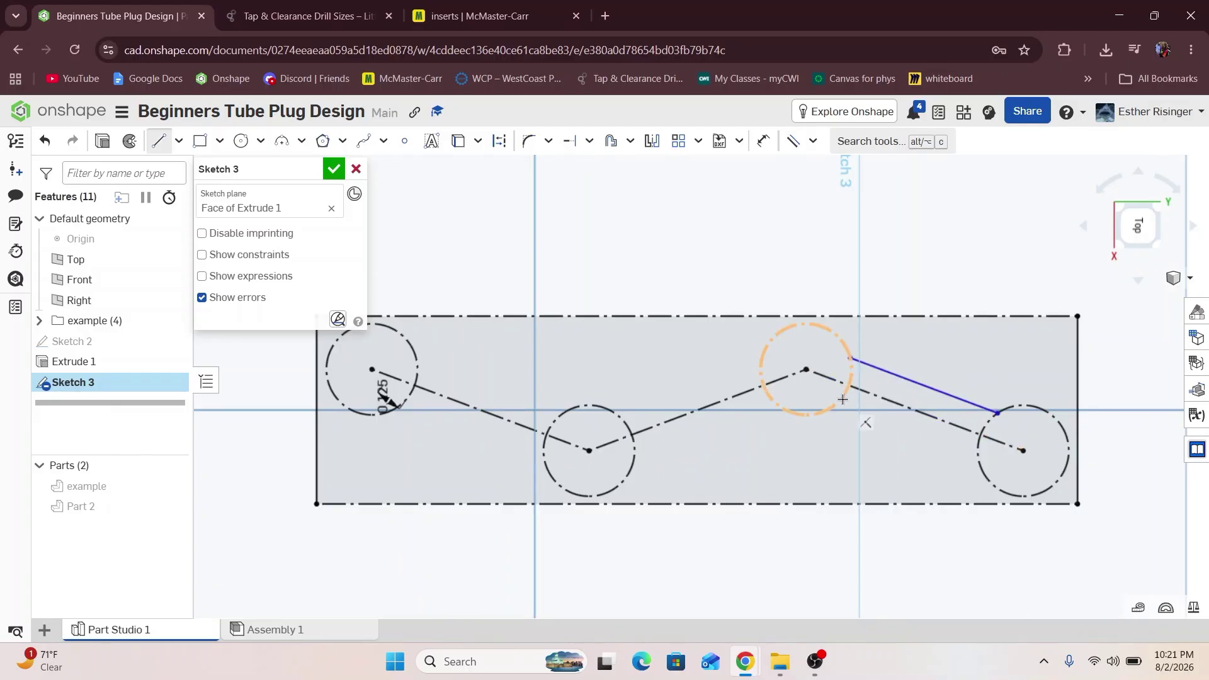
click(845, 397)
key(Escape)
Dimension the distance between the solid line and its parallel centre line at 0.125 in.
key(d)
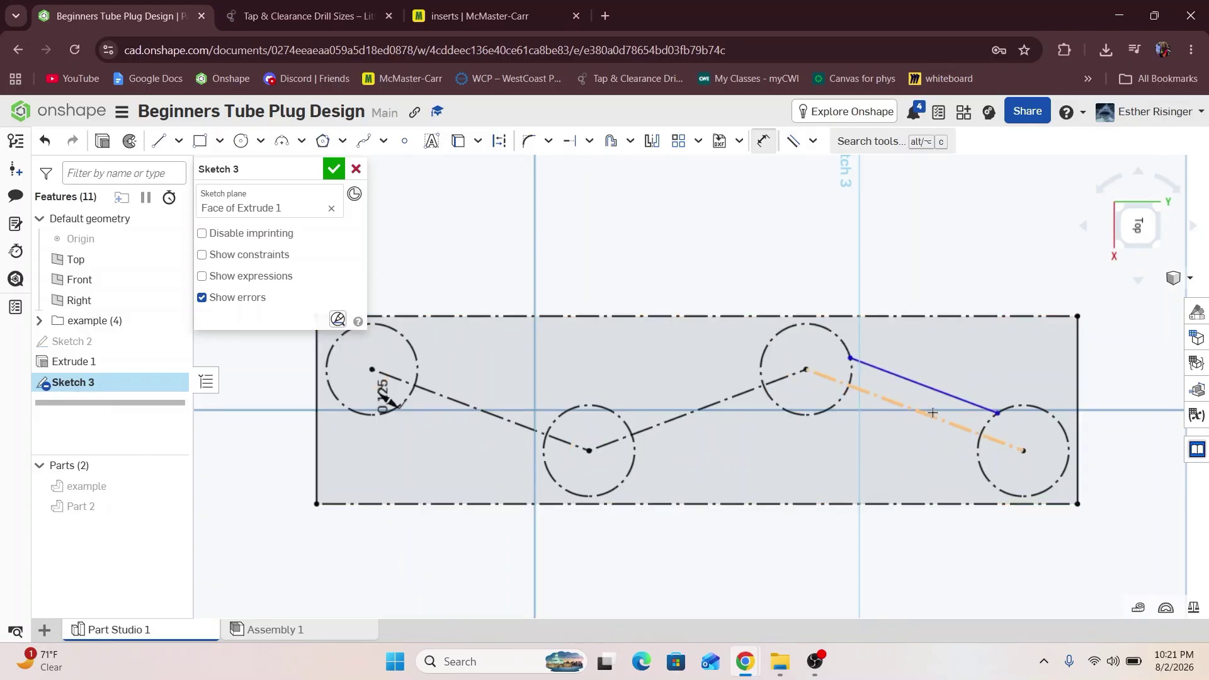
click(928, 415)
click(930, 388)
click(925, 400)
text(.125)
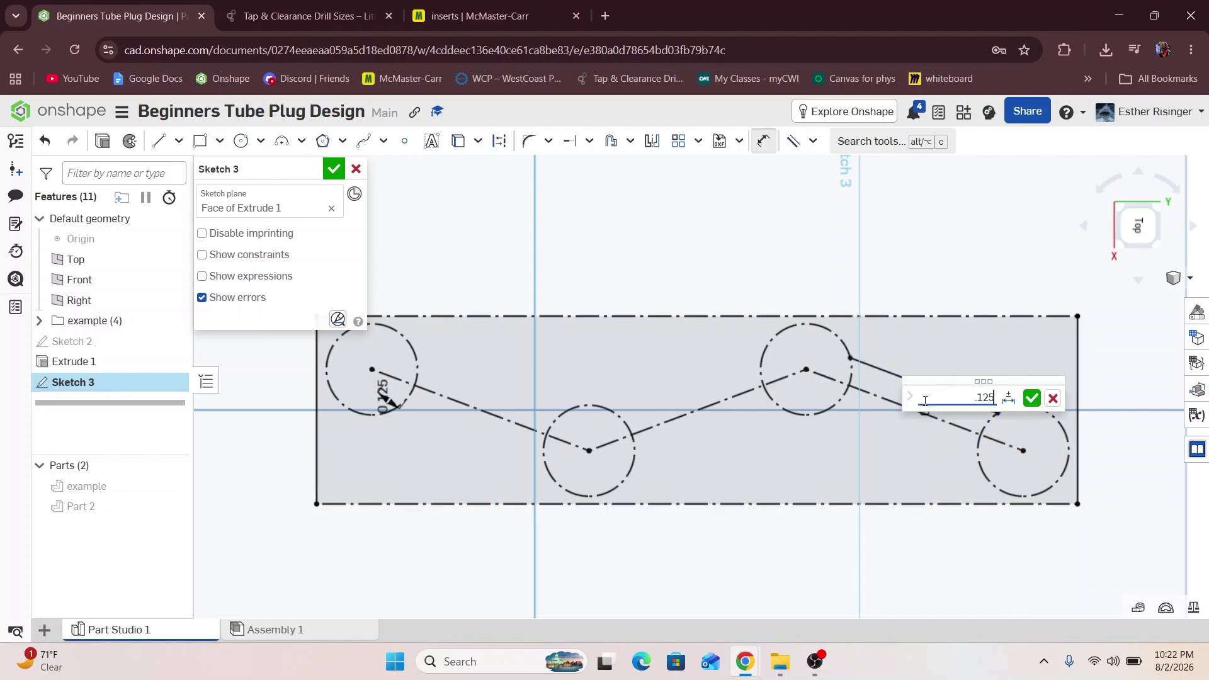
key(Return)
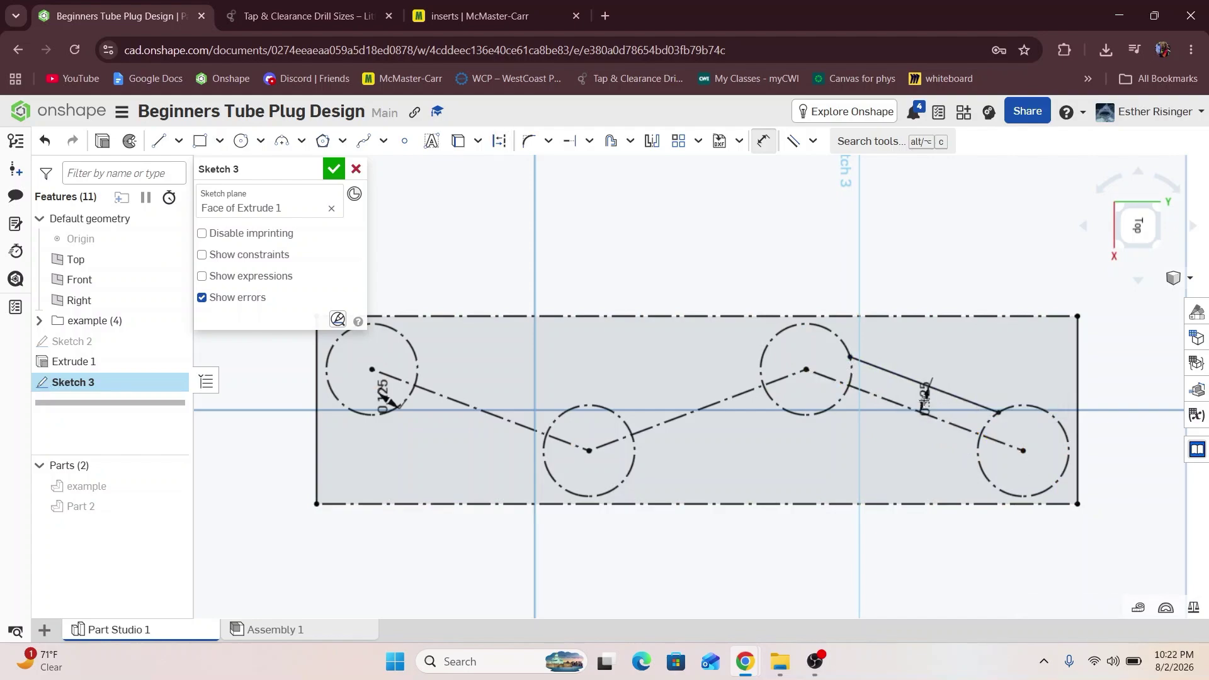
Mirror the solid line across the construction centre line joining the last two circles.
click(652, 141)
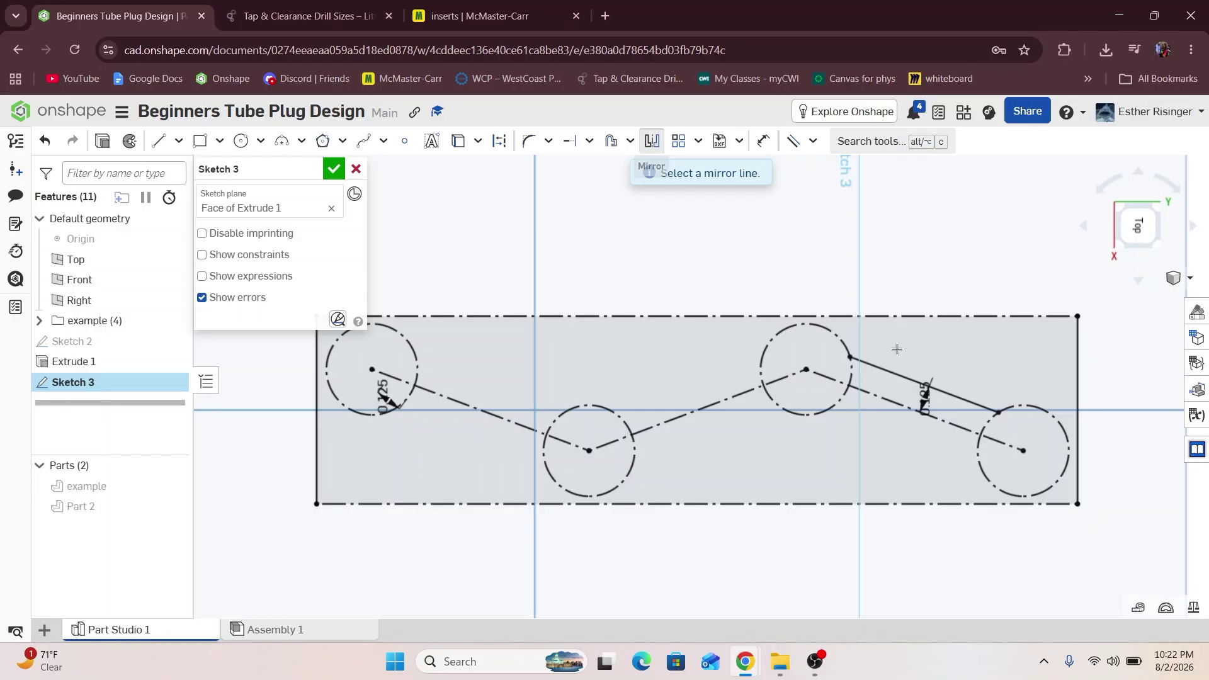
click(877, 396)
click(884, 375)
key(Escape)
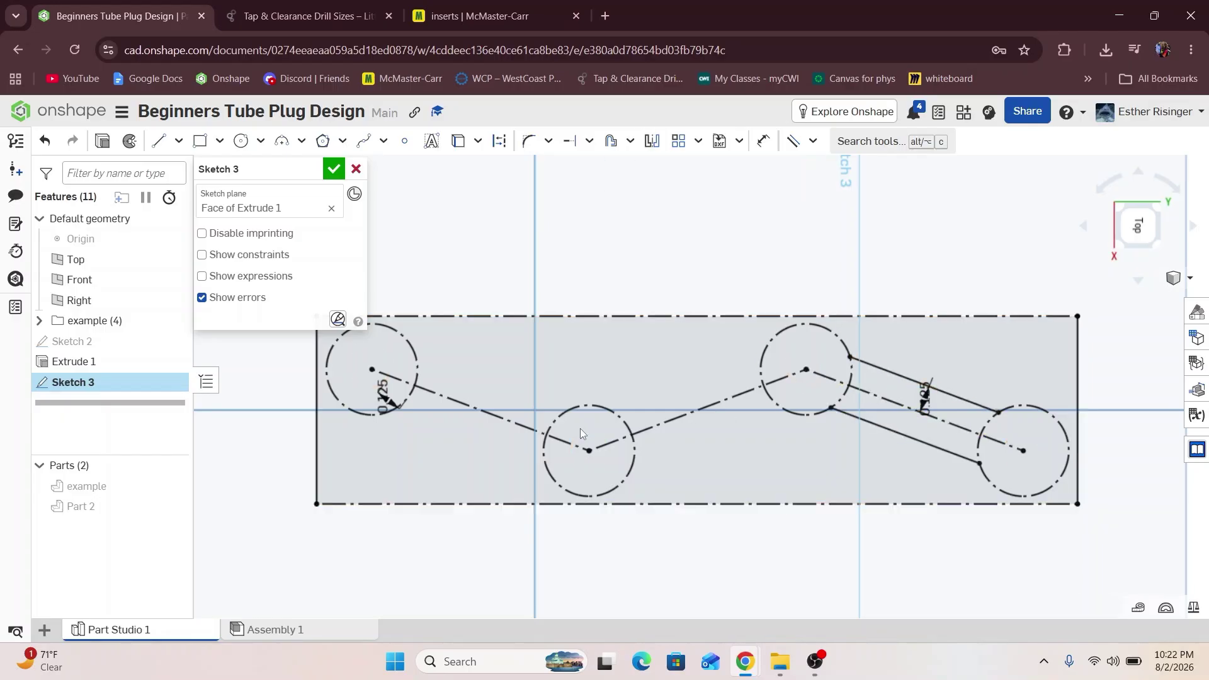
Add matching pairs of solid lines between the remaining circles, parallel to and symmetric about their construction centre lines.
key(l)
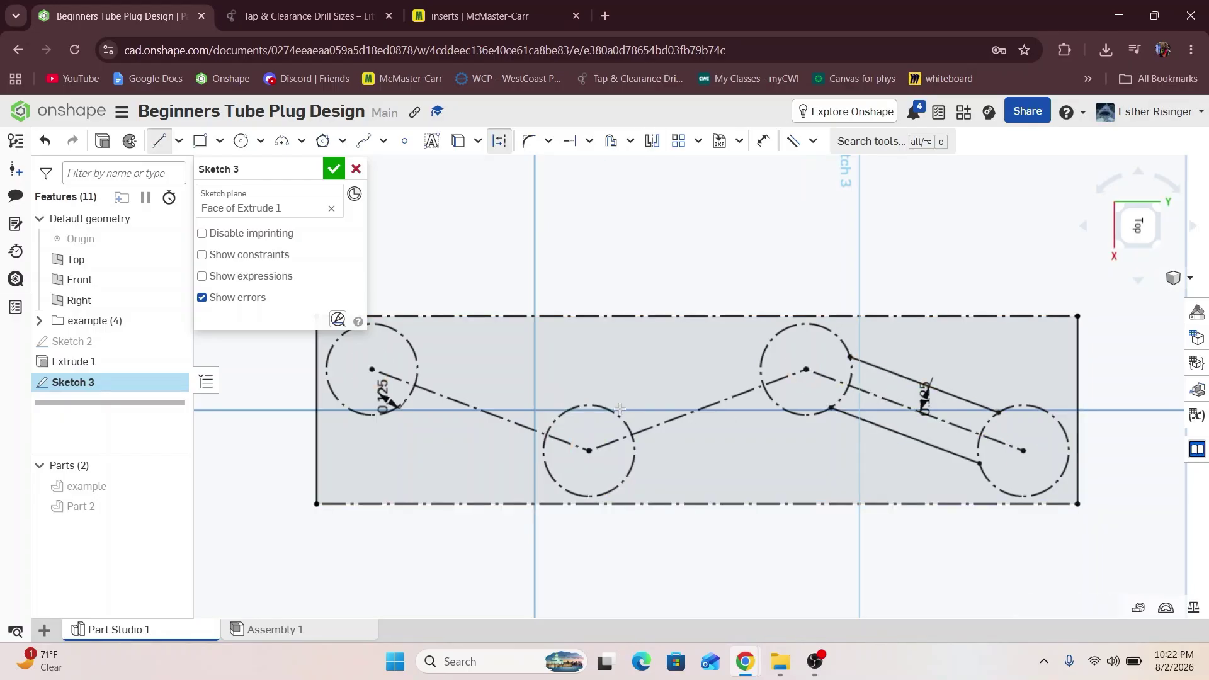
click(617, 415)
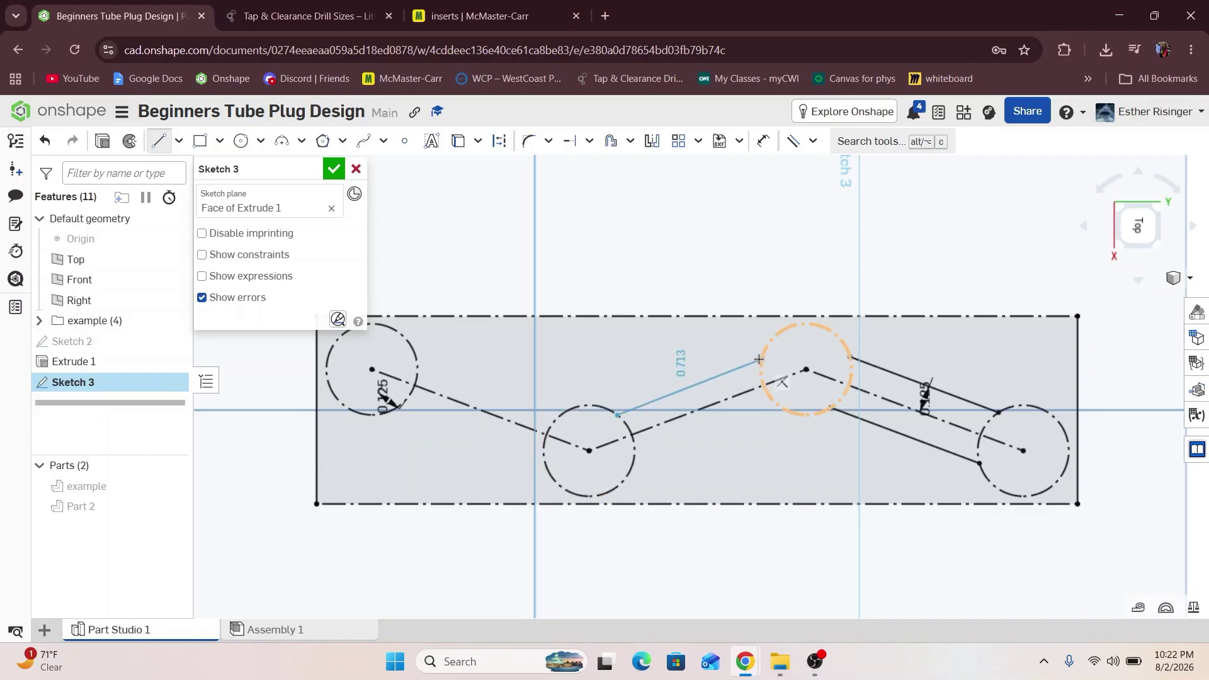
click(760, 358)
key(Escape)
scroll(988, 441, down, 3)
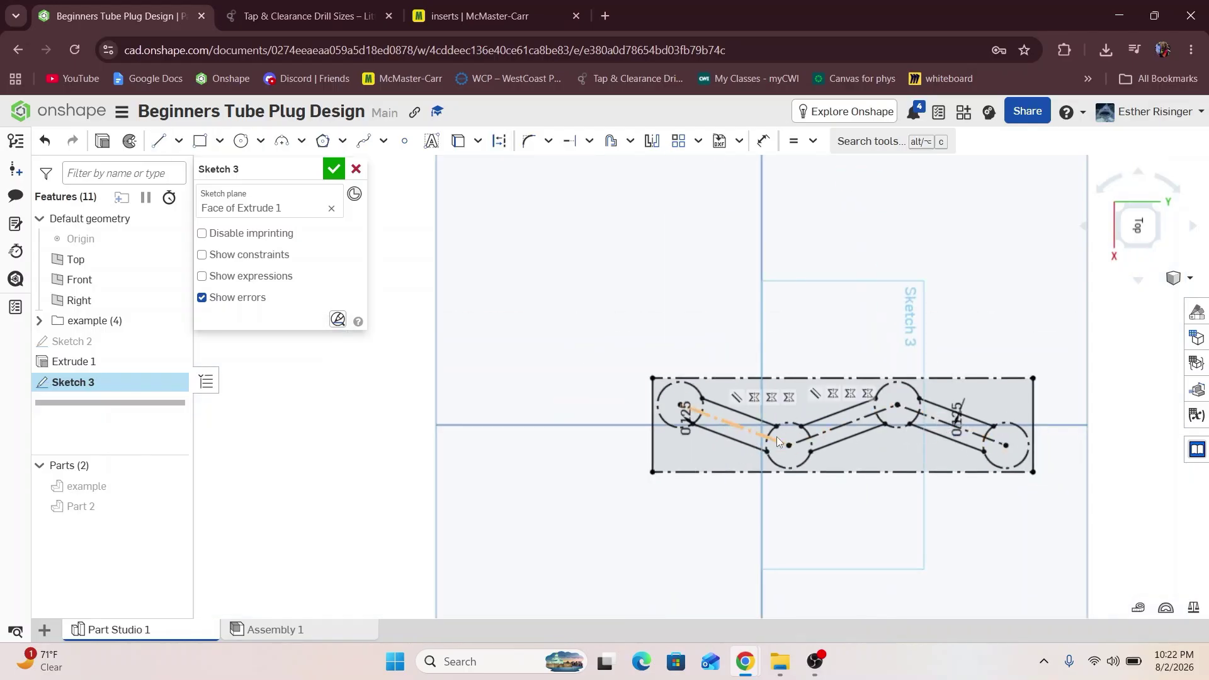
scroll(992, 437, up, 4)
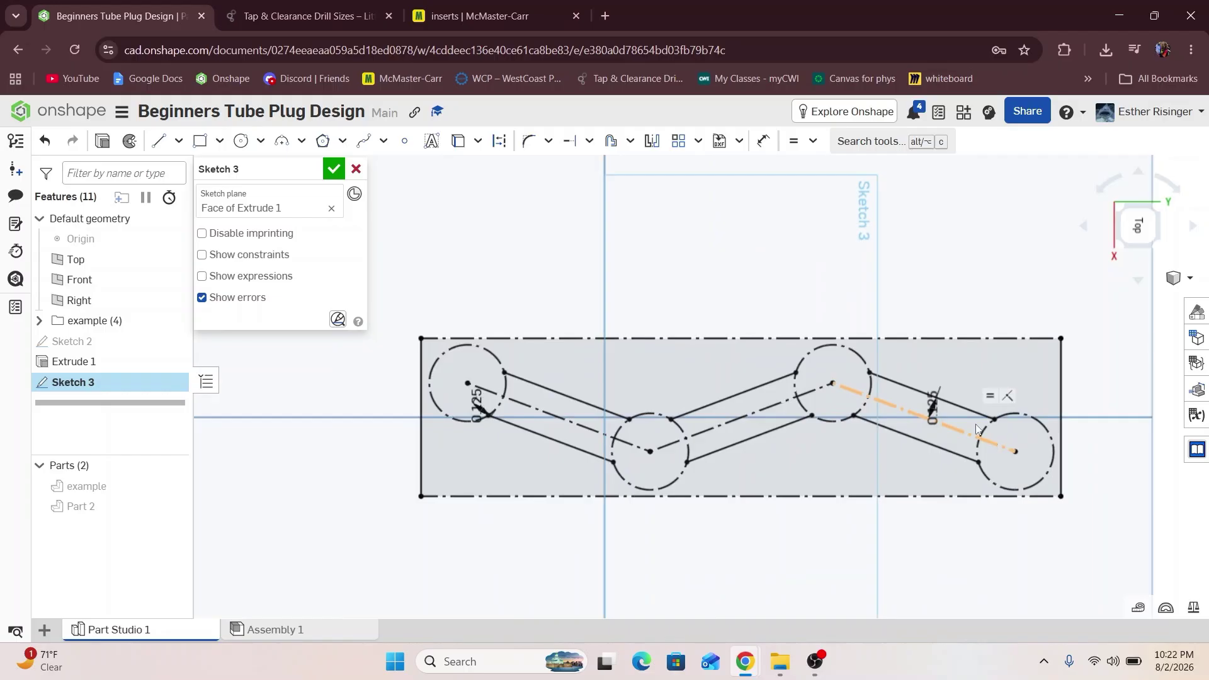
scroll(808, 320, up, 3)
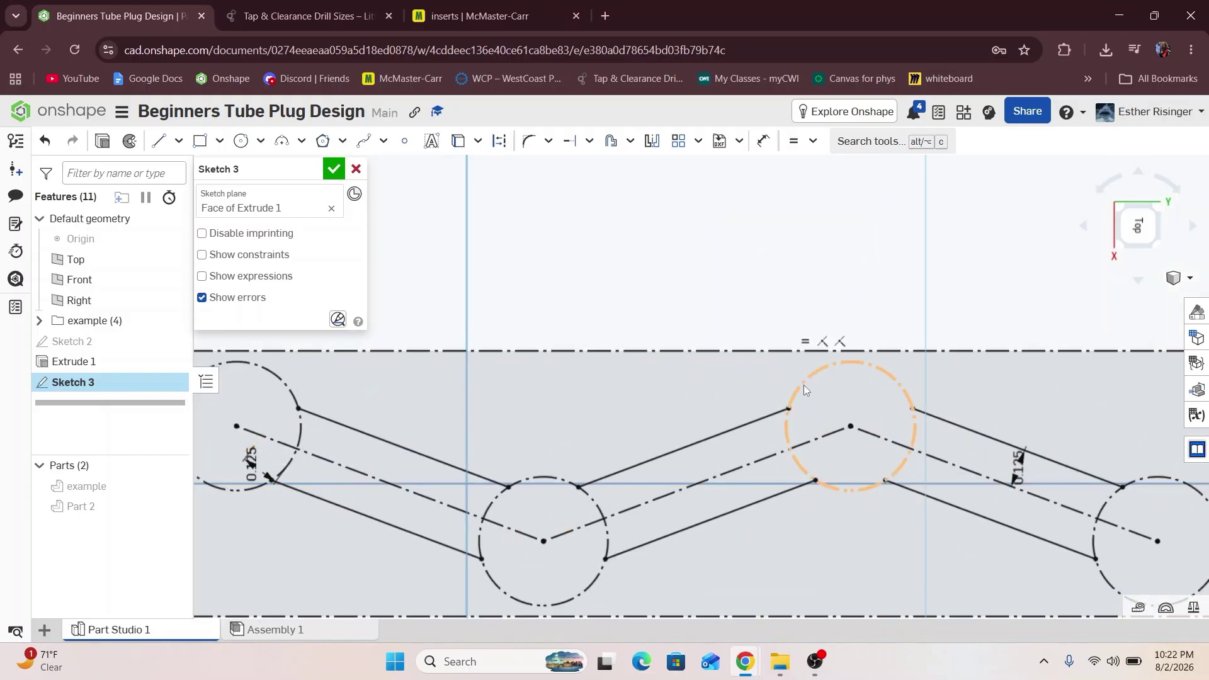
click(803, 384)
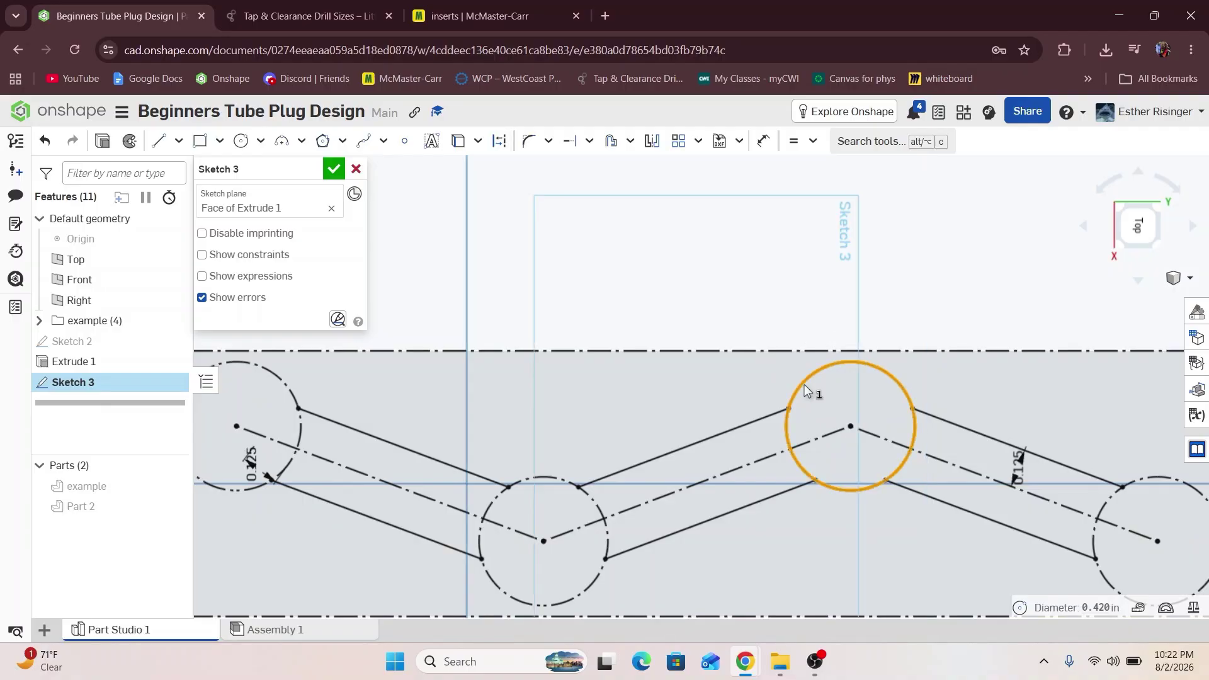
scroll(804, 384, down, 2)
click(822, 399)
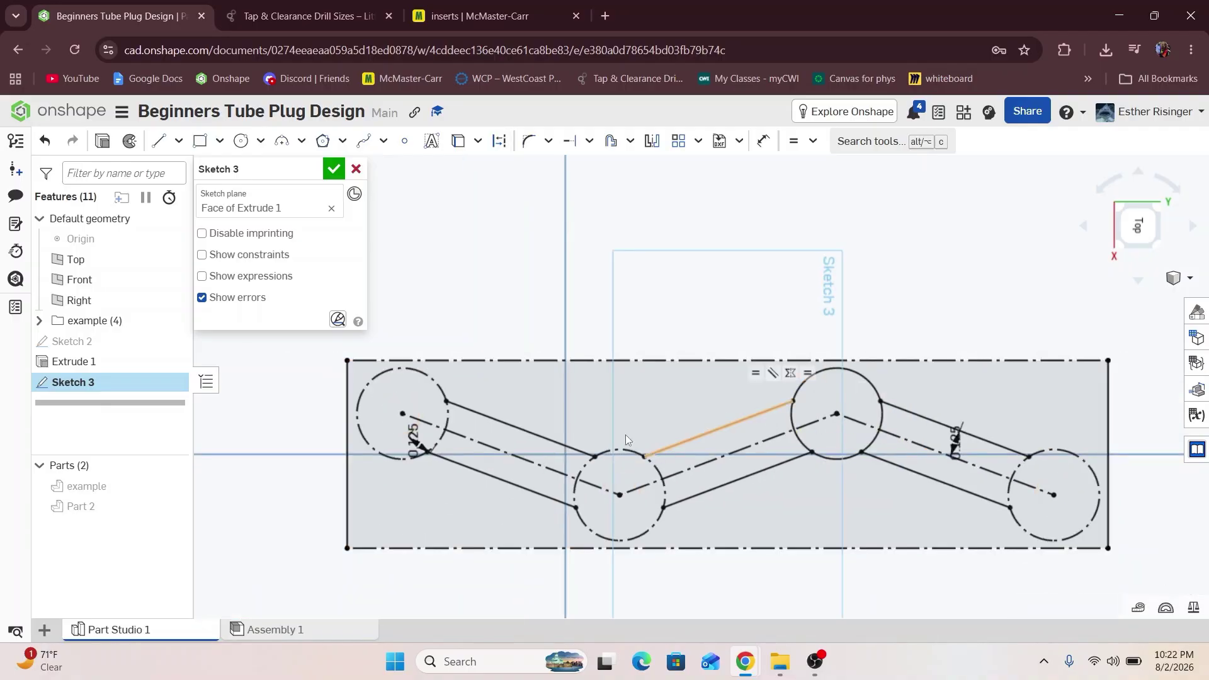
scroll(856, 379, up, 2)
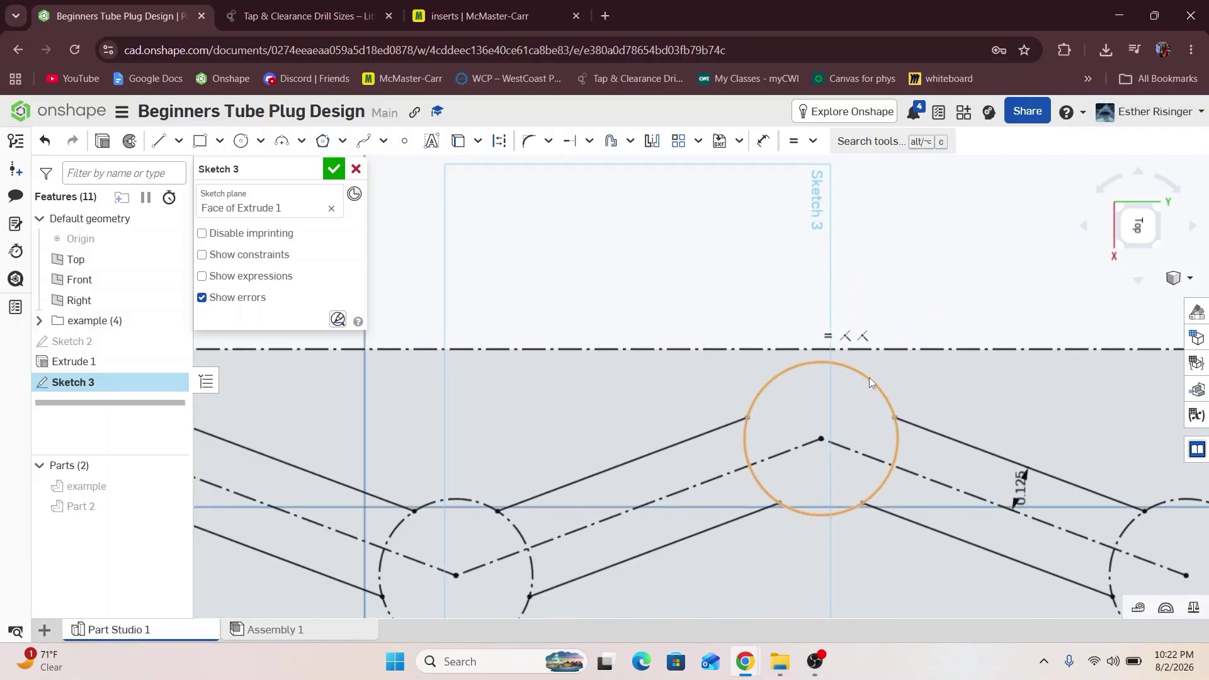
click(866, 401)
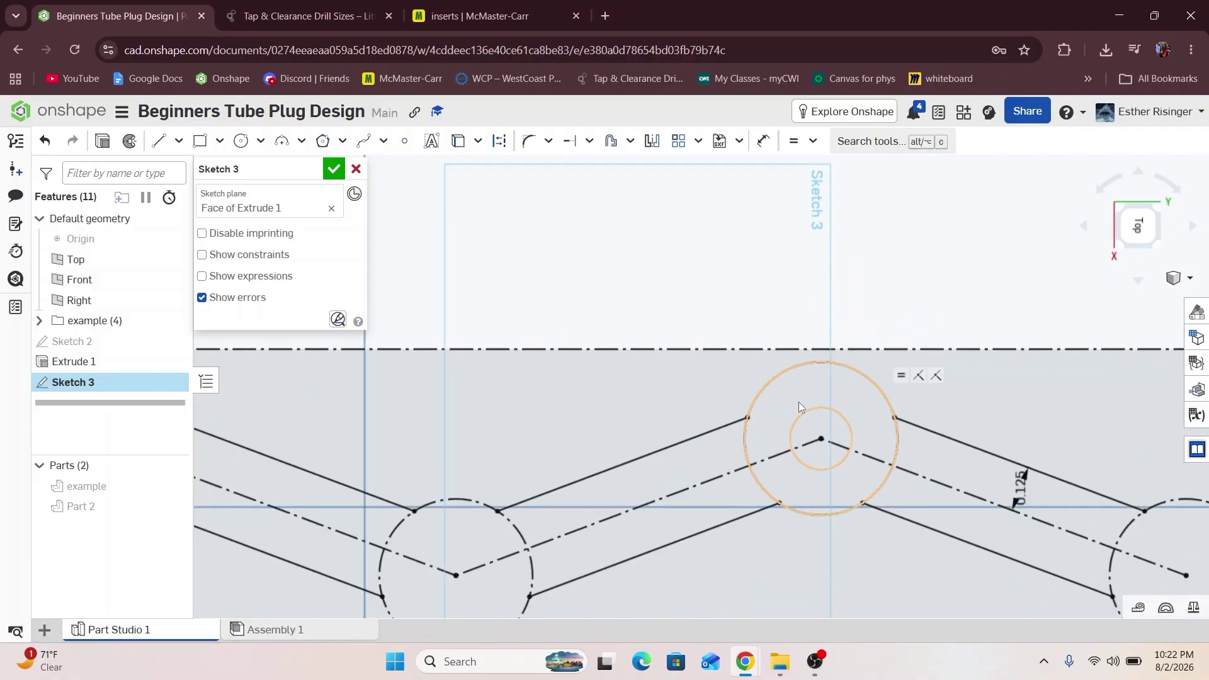
click(761, 392)
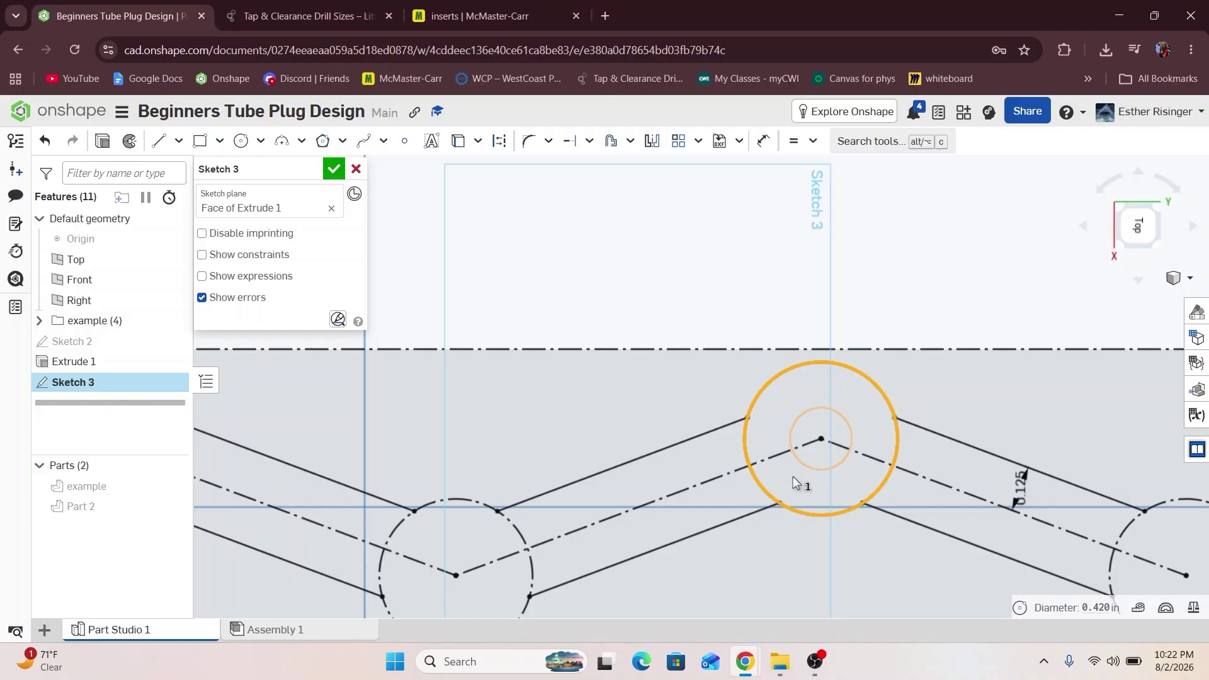
key(q)
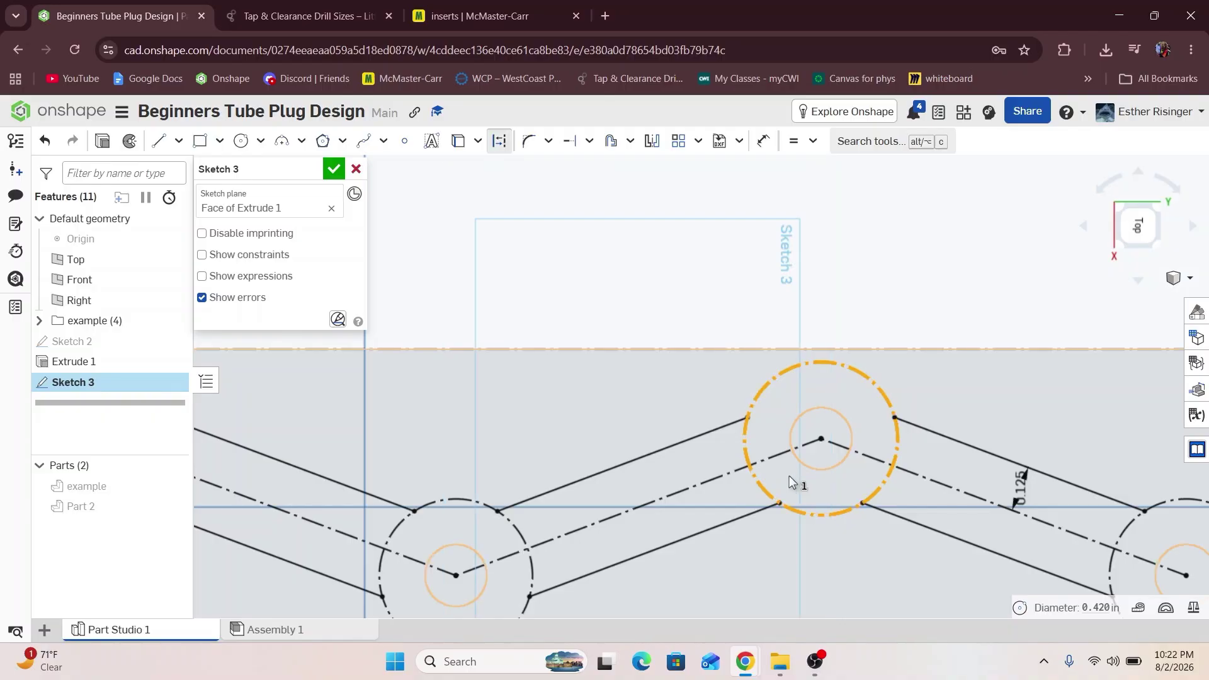
key(Escape)
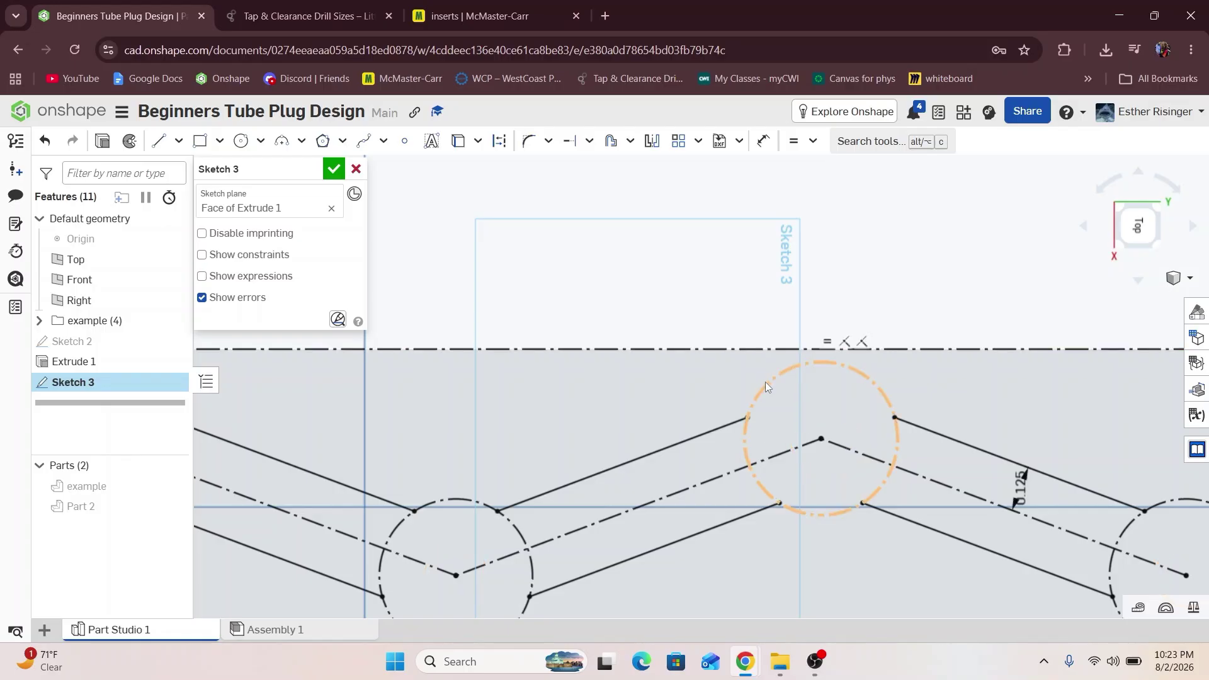
Try a three-point arc of about 0.208 in radius over the third circle, joining the upper ends of the adjacent solid lines.
key(a)
click(747, 417)
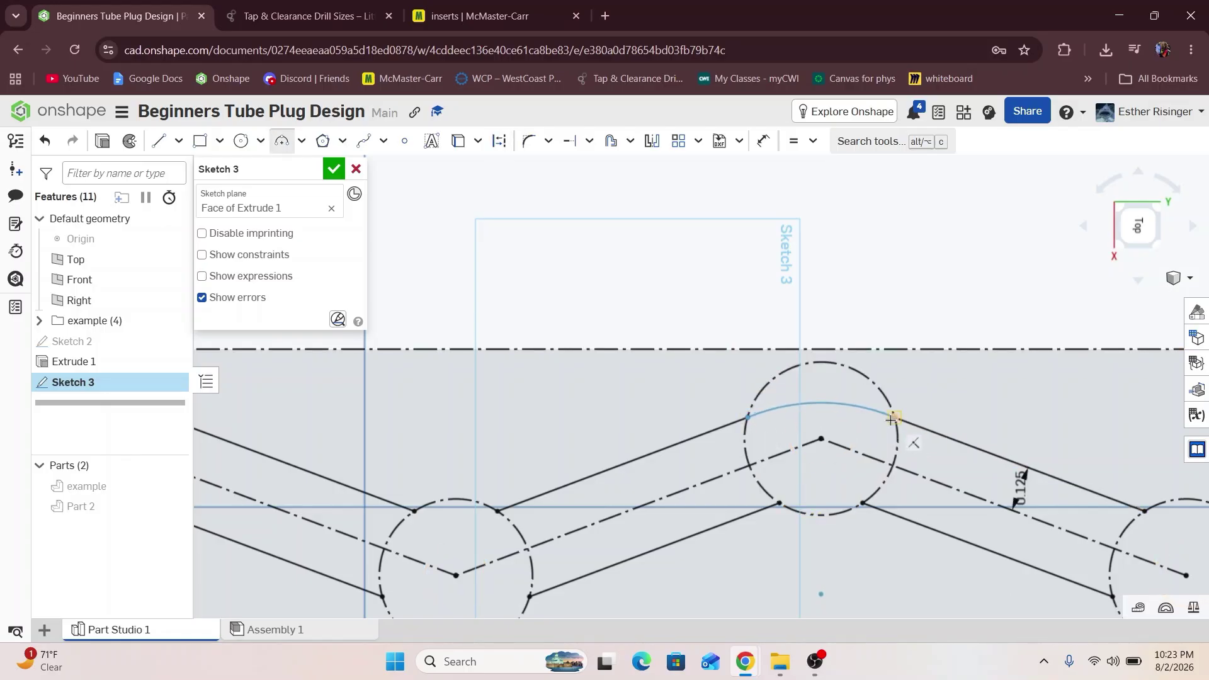
click(894, 417)
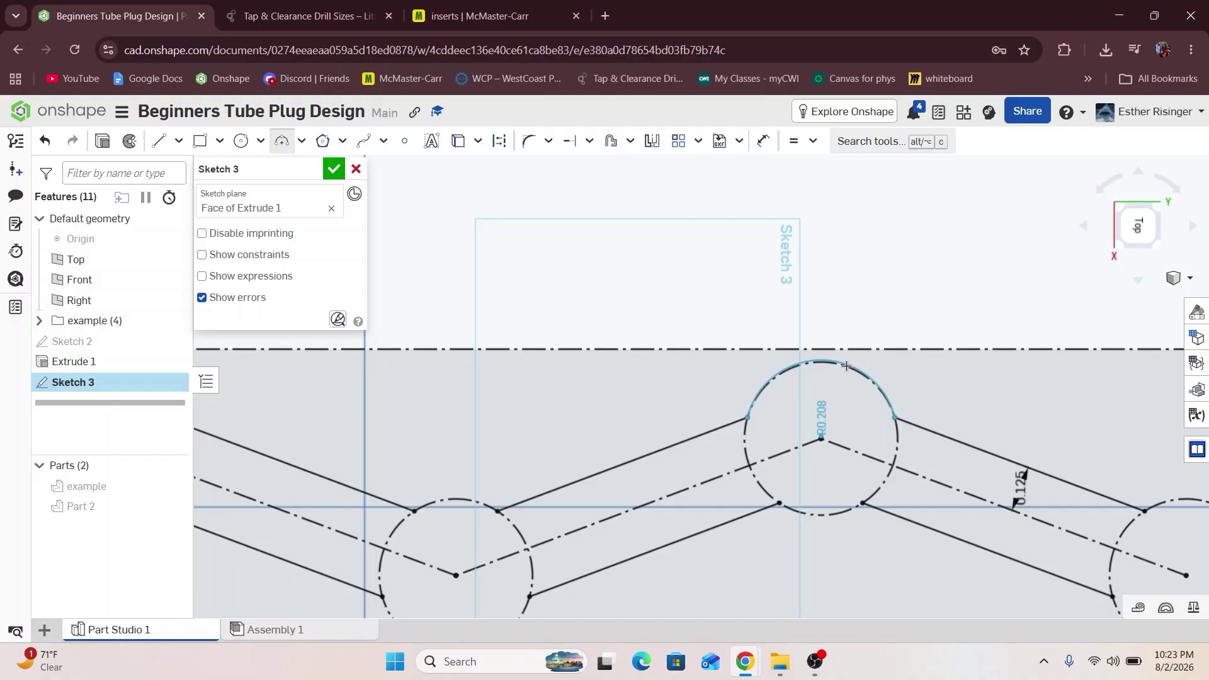
click(846, 365)
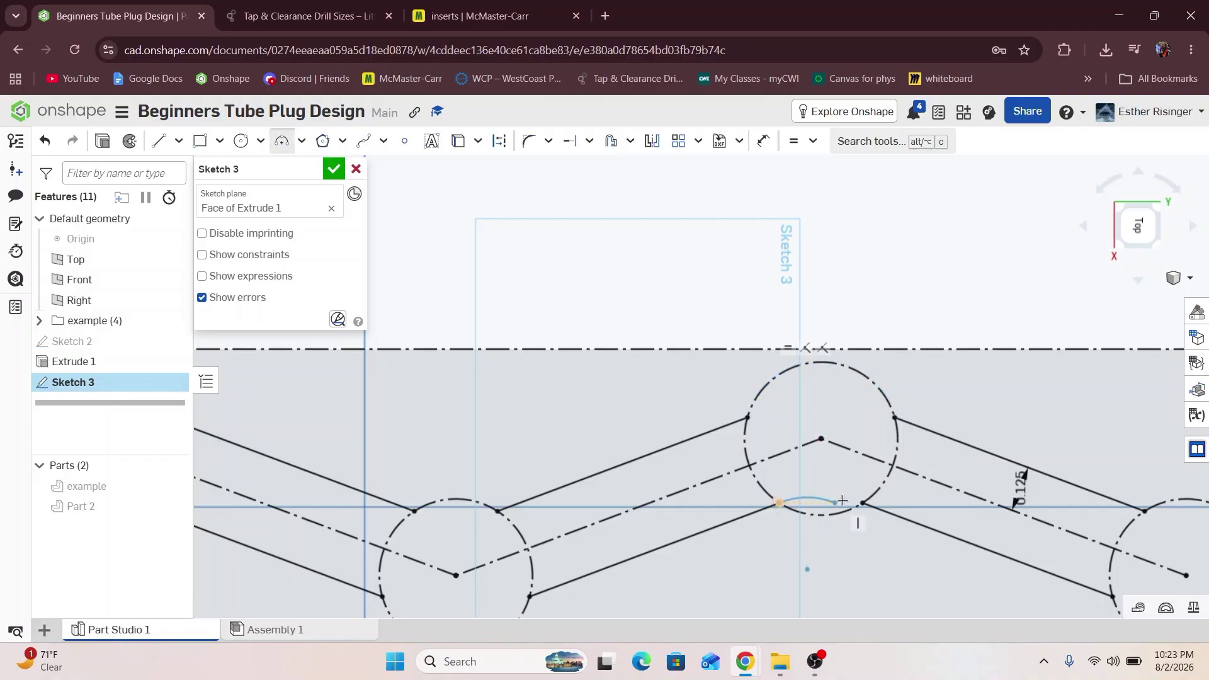
Draw an arc under the third circle between the adjacent lower line ends and make it coincident with the construction circle.
click(862, 503)
scroll(819, 525, up, 2)
click(820, 525)
key(i)
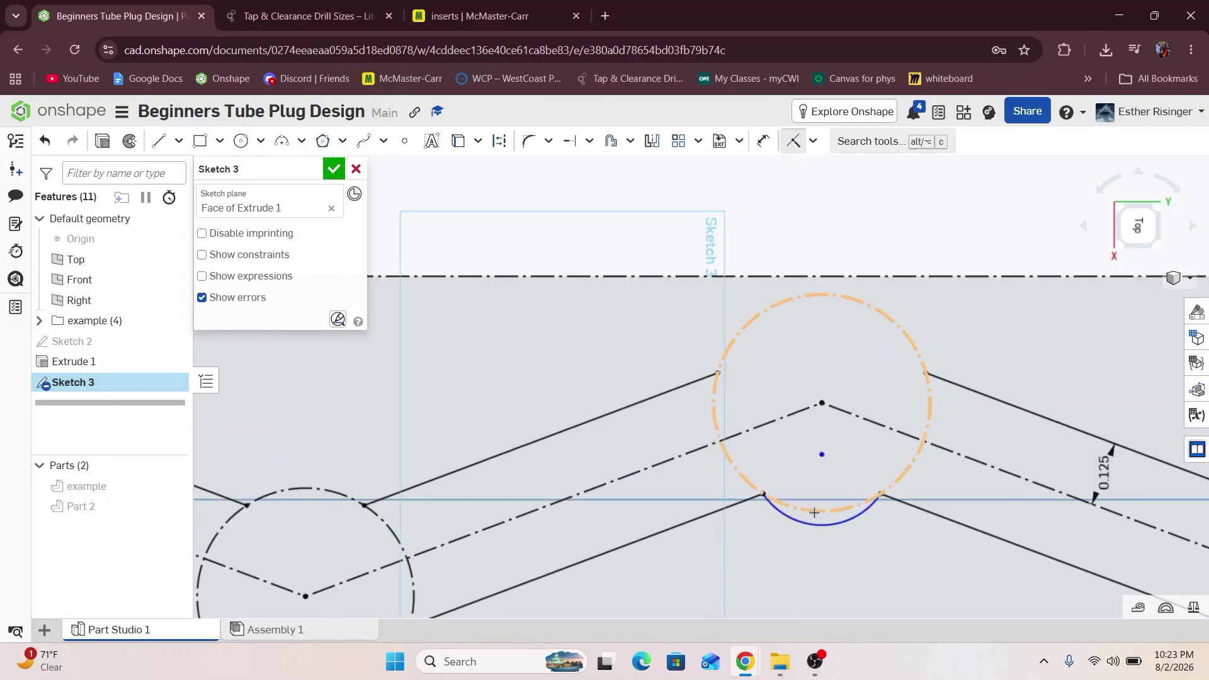
key(Escape)
key(f)
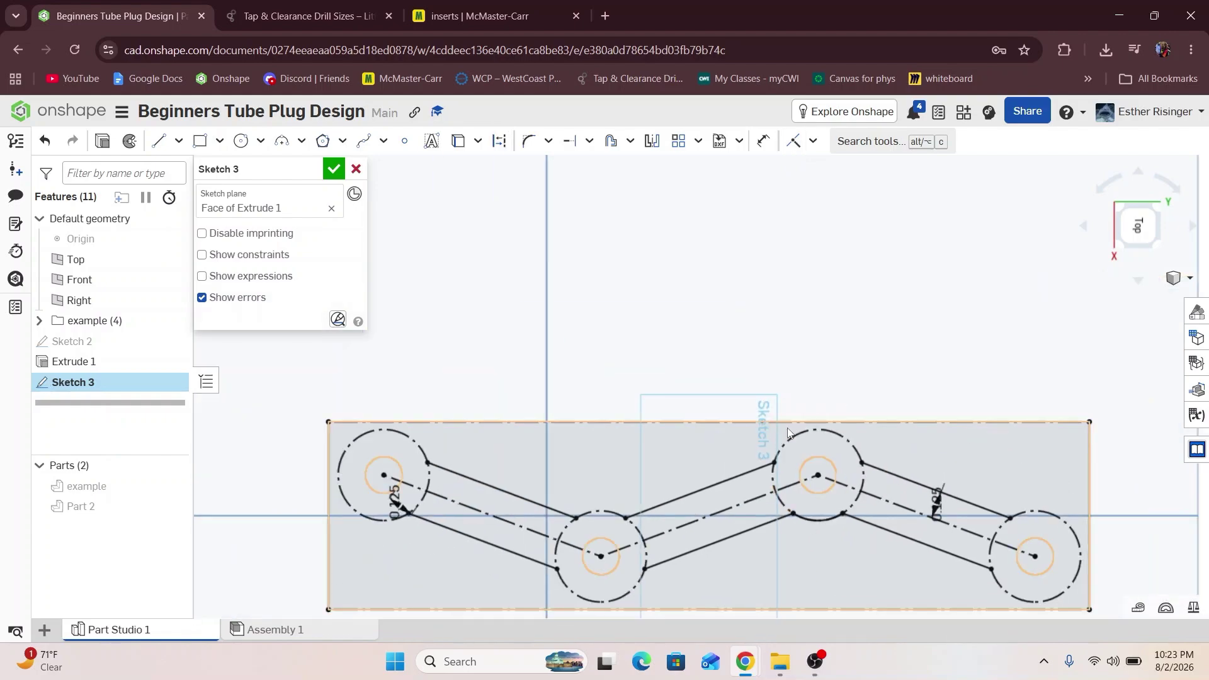
Draw two short vertical lines from the third circle up to the outline's upper edge, one on each side of the circle's centre.
scroll(787, 441, up, 3)
key(q)
key(l)
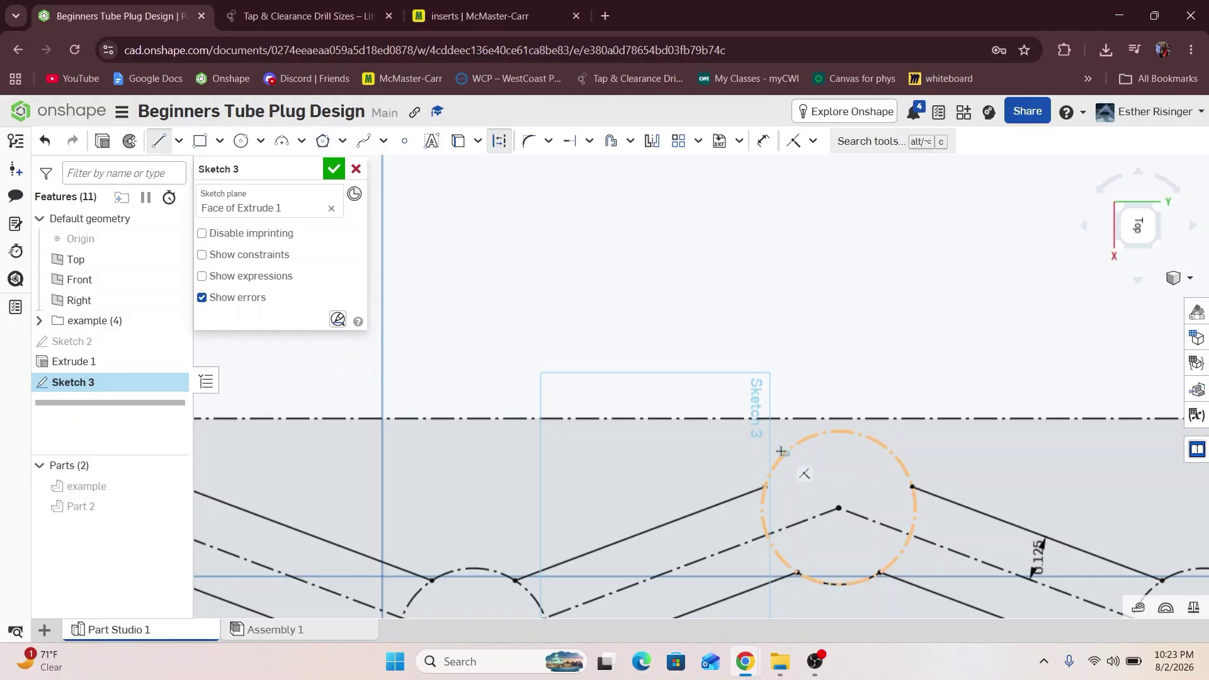
click(782, 452)
click(786, 418)
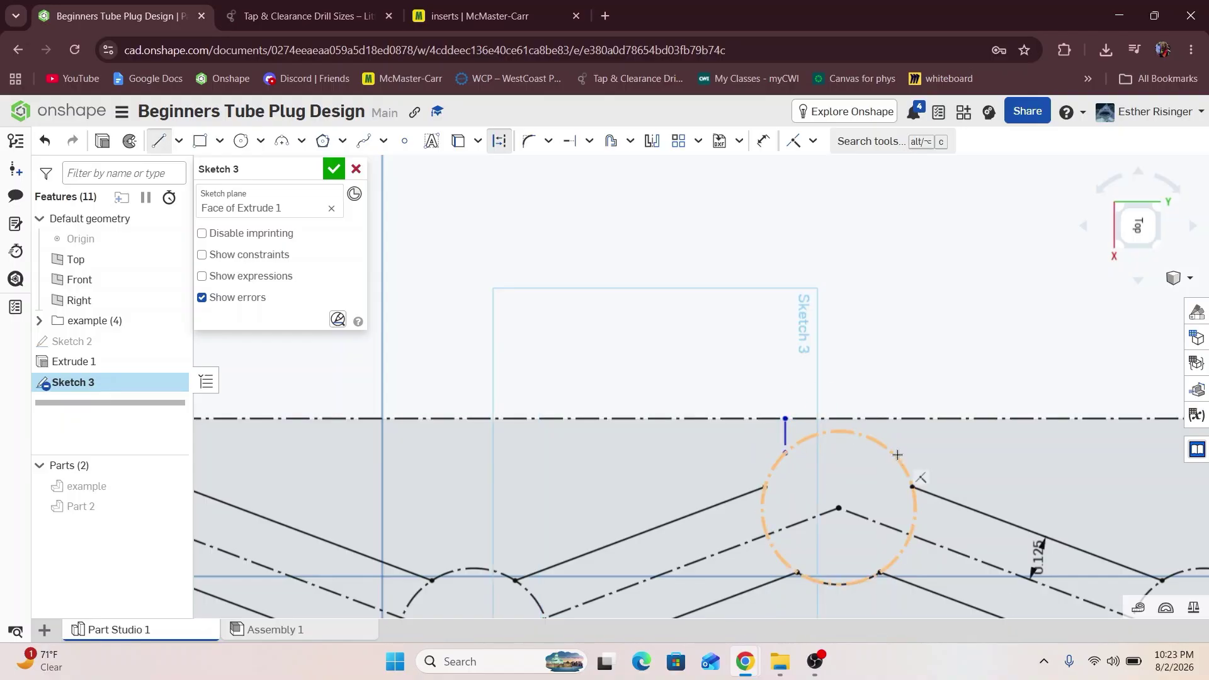
click(895, 454)
click(894, 417)
key(Escape)
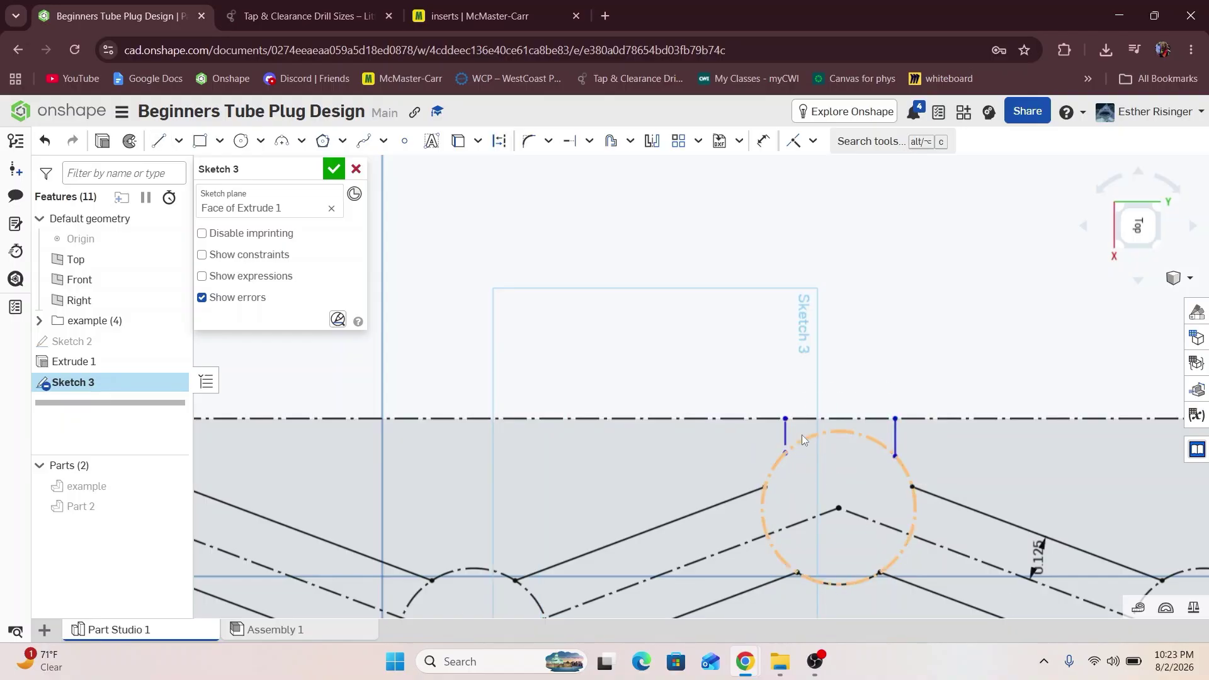
Join the upper ends of the two short vertical lines with a solid line and make both vertical lines equal in length.
key(d)
key(l)
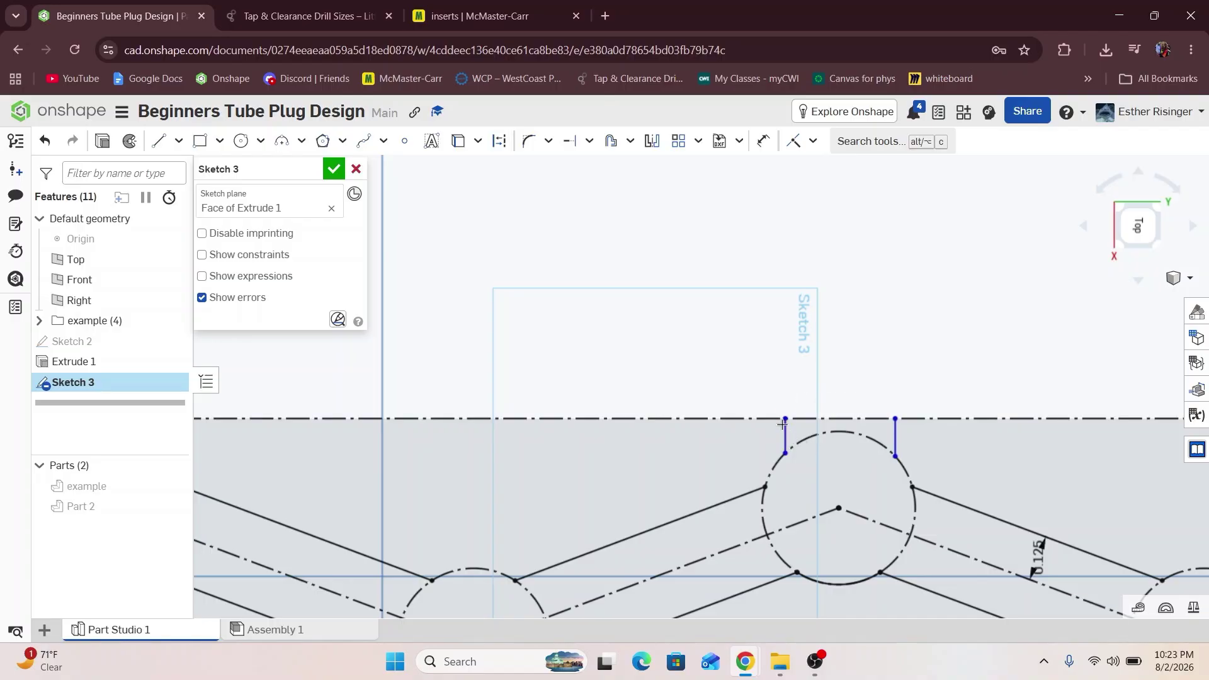
click(786, 418)
click(898, 418)
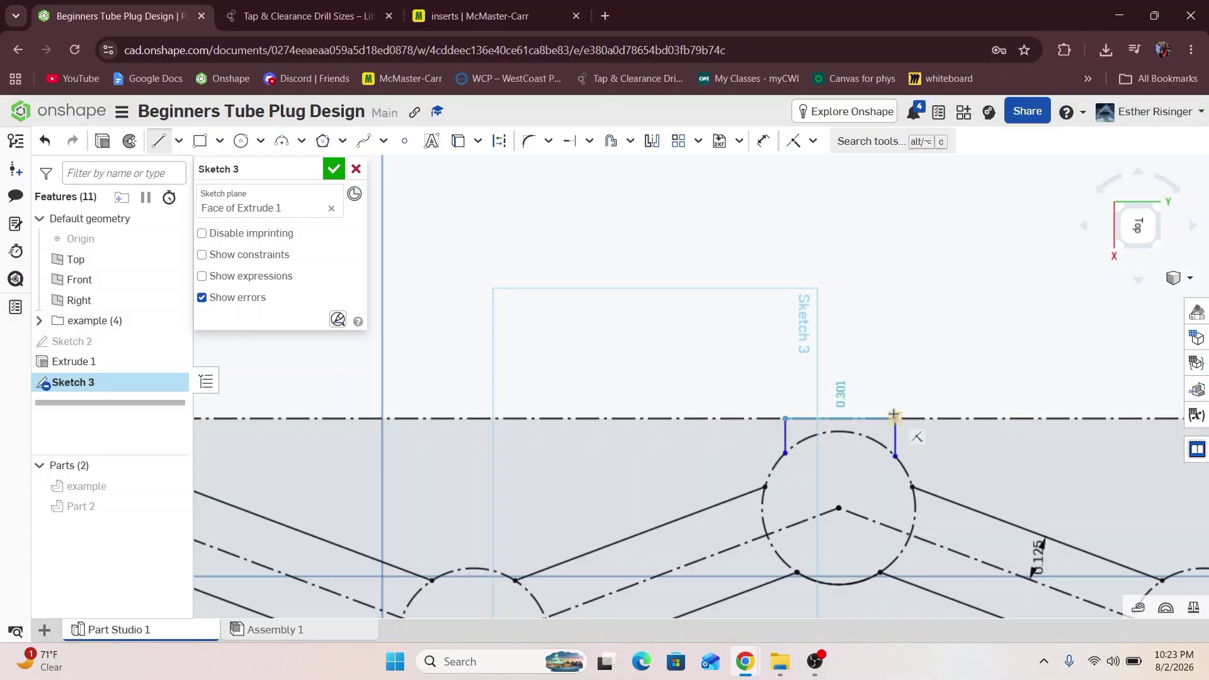
key(e)
click(785, 438)
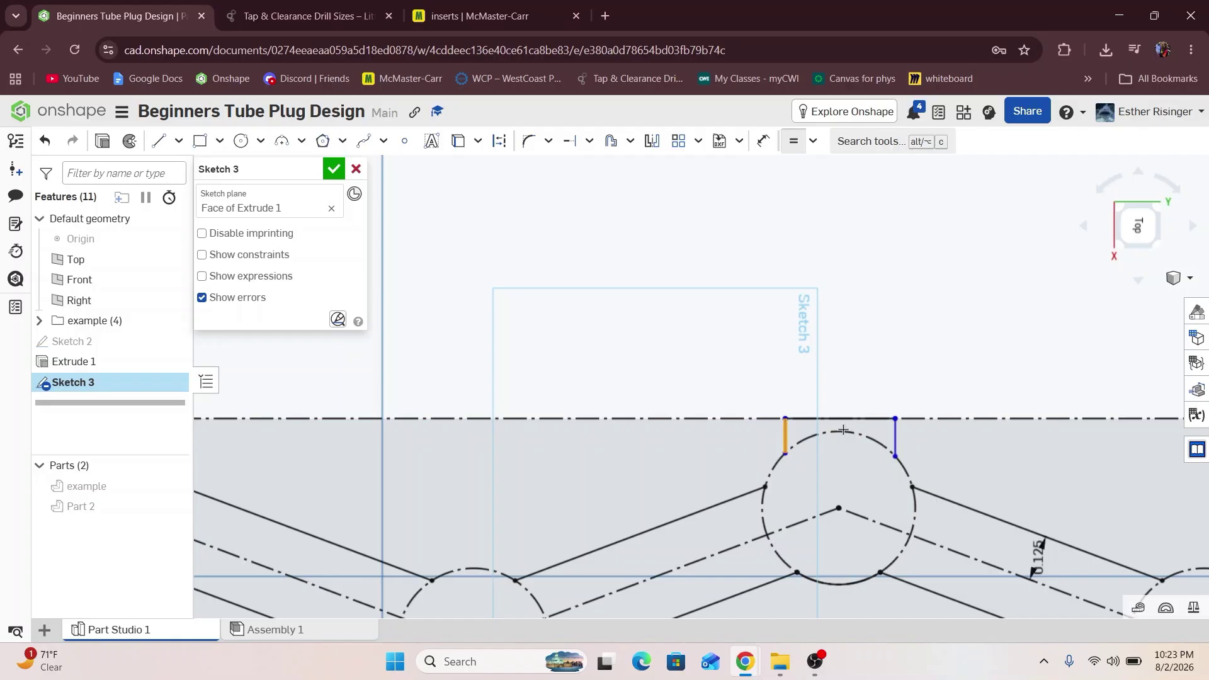
click(895, 437)
Dimension the first short vertical line 0.125 in from the third circle's centre.
key(d)
click(785, 436)
click(839, 507)
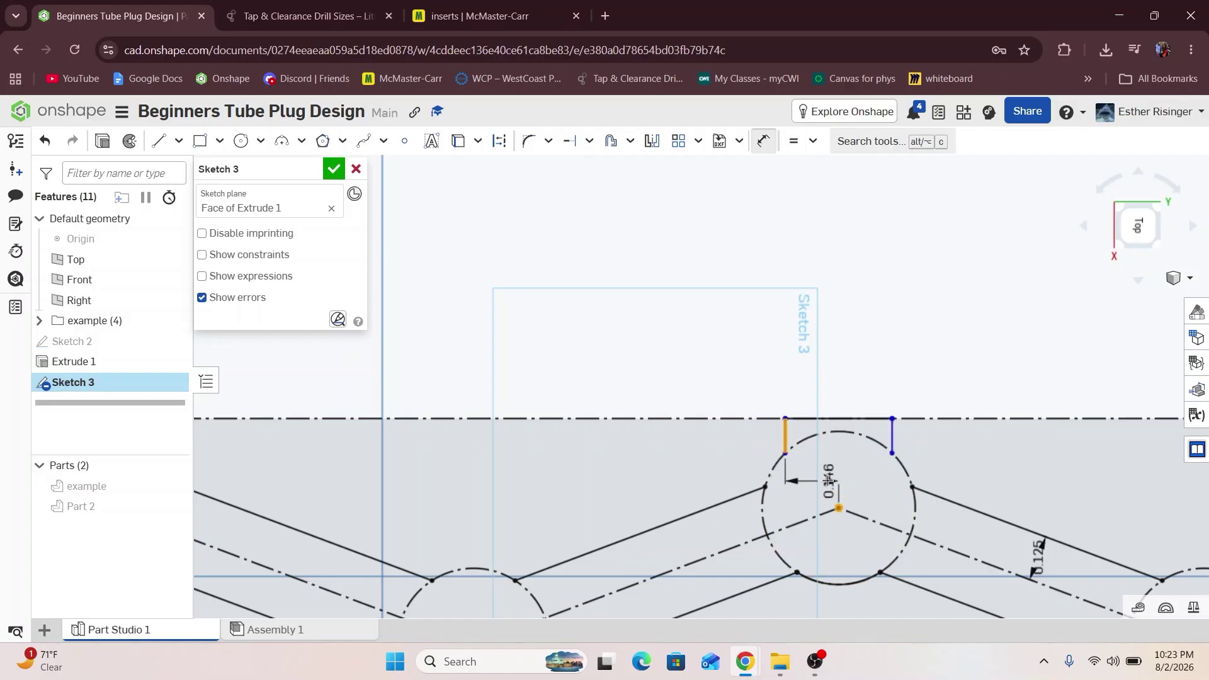
click(830, 478)
text(.125)
key(Return)
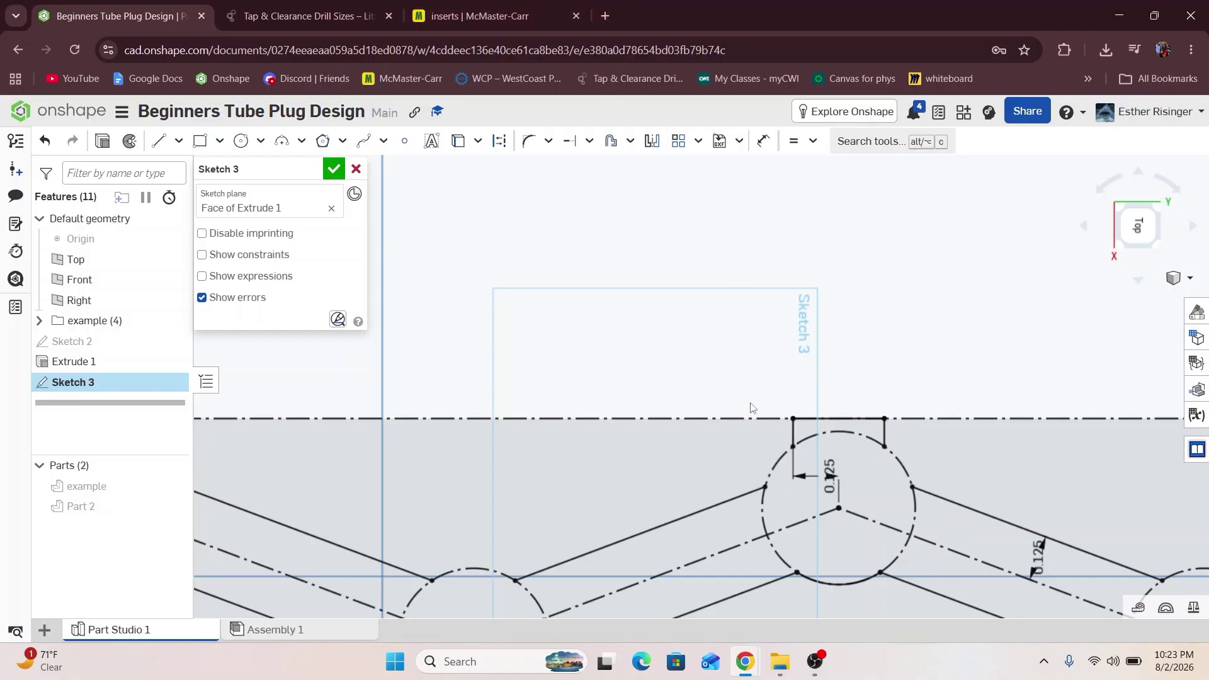
Draw an arc from the left upper sloped line's end to the adjacent short vertical line and make it coincident with the third construction circle.
scroll(828, 475, up, 3)
key(a)
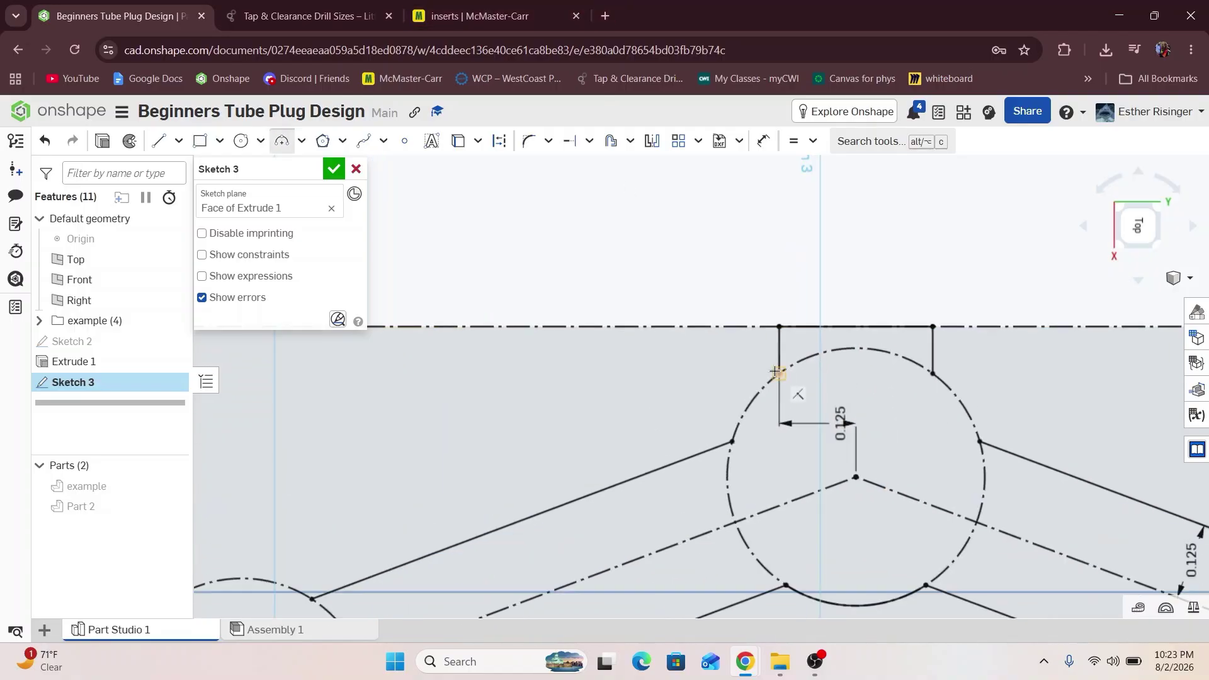
click(733, 440)
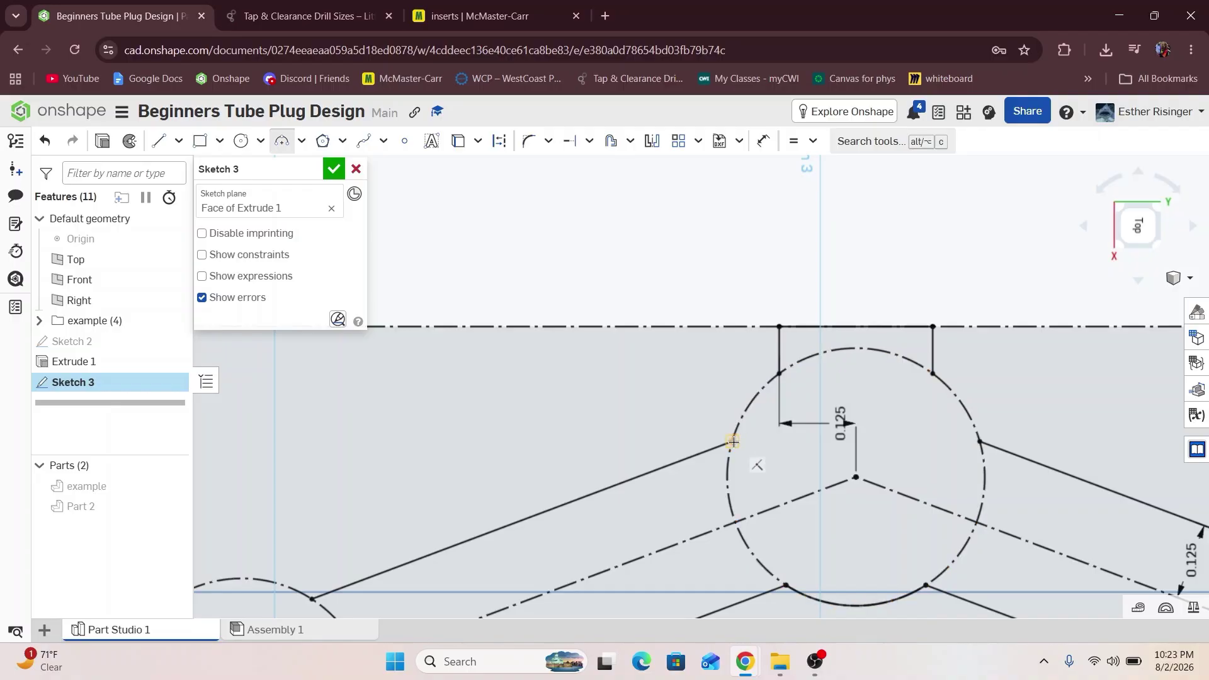
click(763, 387)
click(778, 374)
click(745, 392)
key(i)
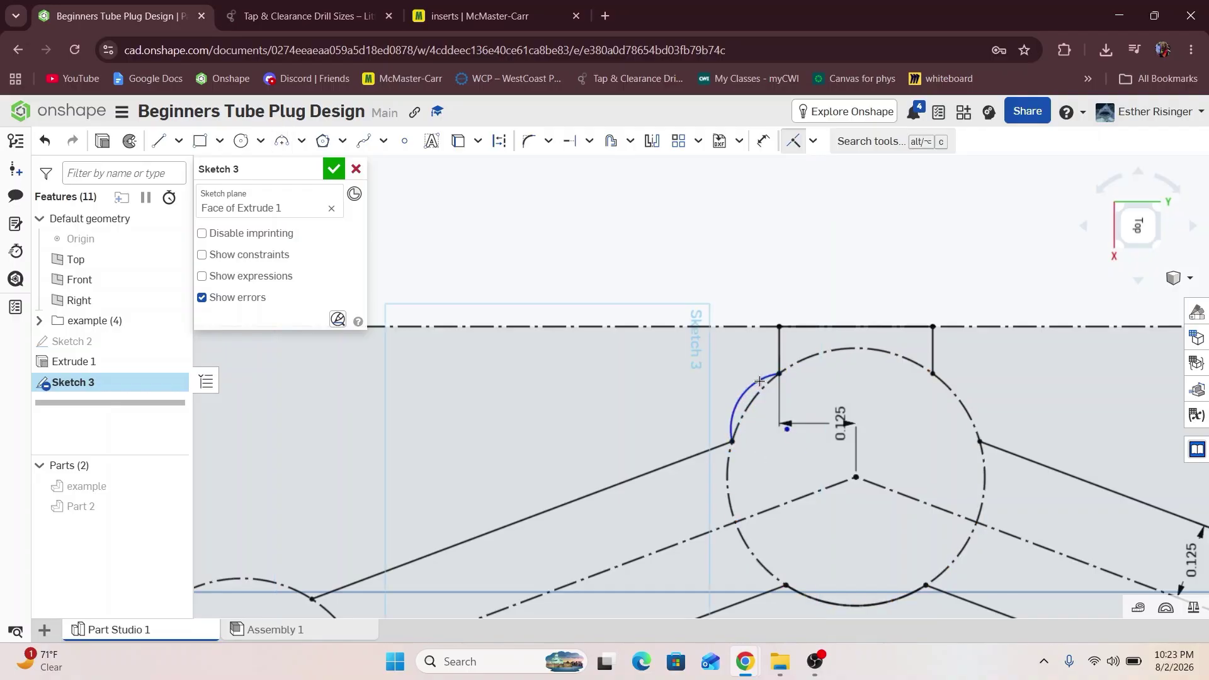
click(750, 386)
Draw the matching arc on the right side of the third circle and make it coincident with the construction circle.
key(a)
click(933, 373)
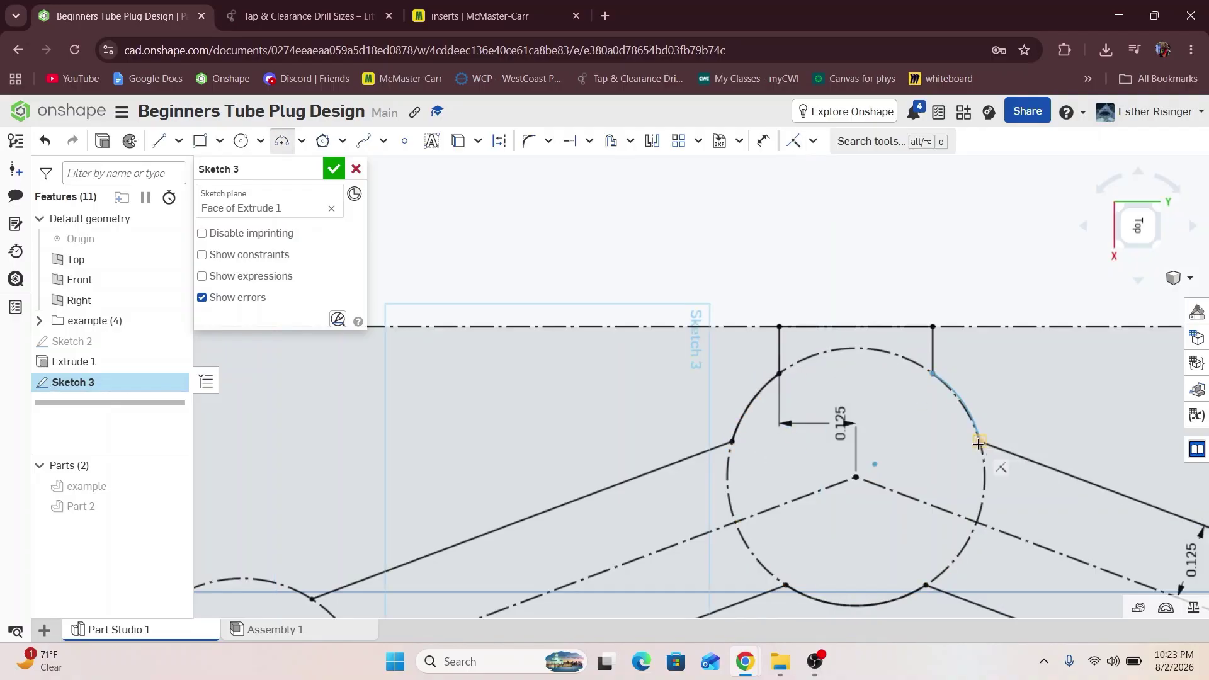
click(979, 441)
click(979, 414)
key(i)
click(979, 413)
click(963, 417)
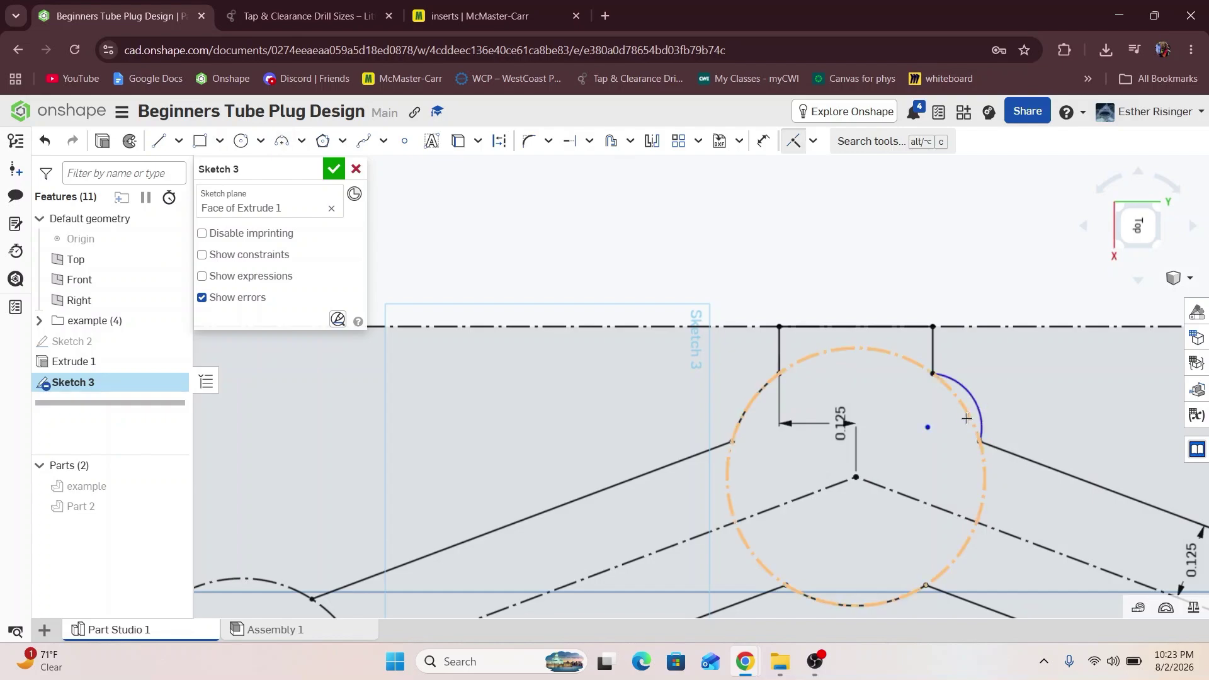
click(967, 415)
click(981, 413)
scroll(980, 414, down, 5)
middle_drag(1033, 471, 833, 412)
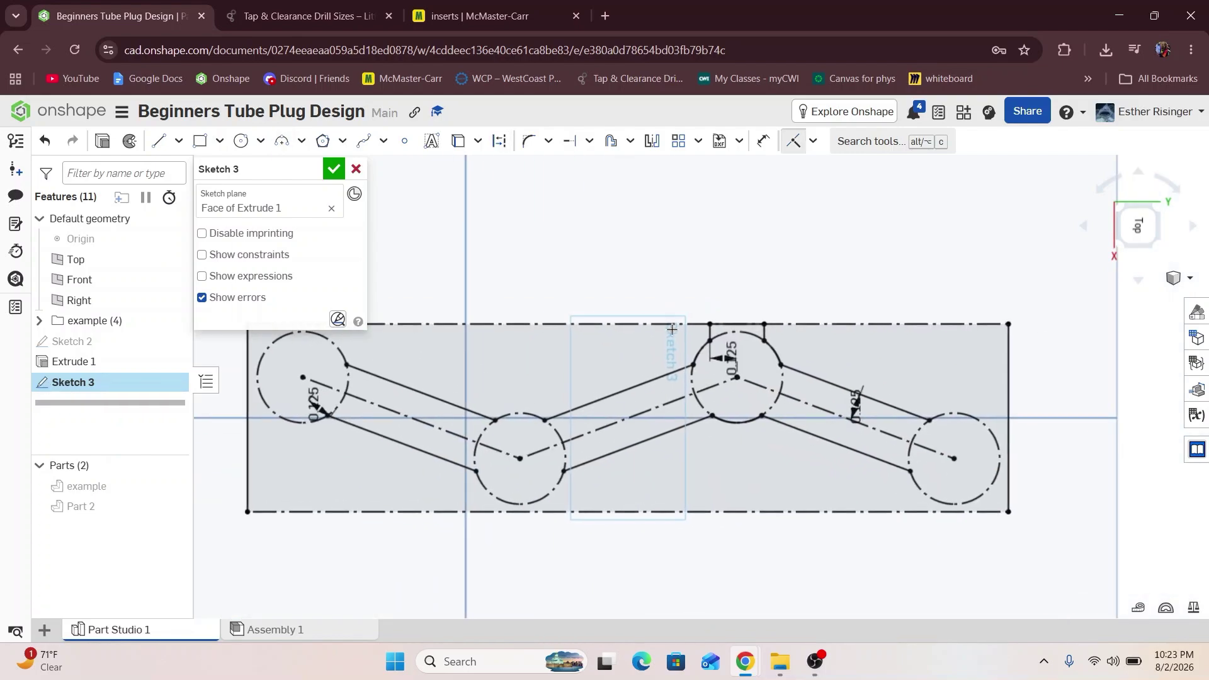
key(Escape)
Draw a solid line about 0.242 in long along the upper edge from its right corner, continuing vertically down about 0.412 in to the last circle.
scroll(981, 398, up, 3)
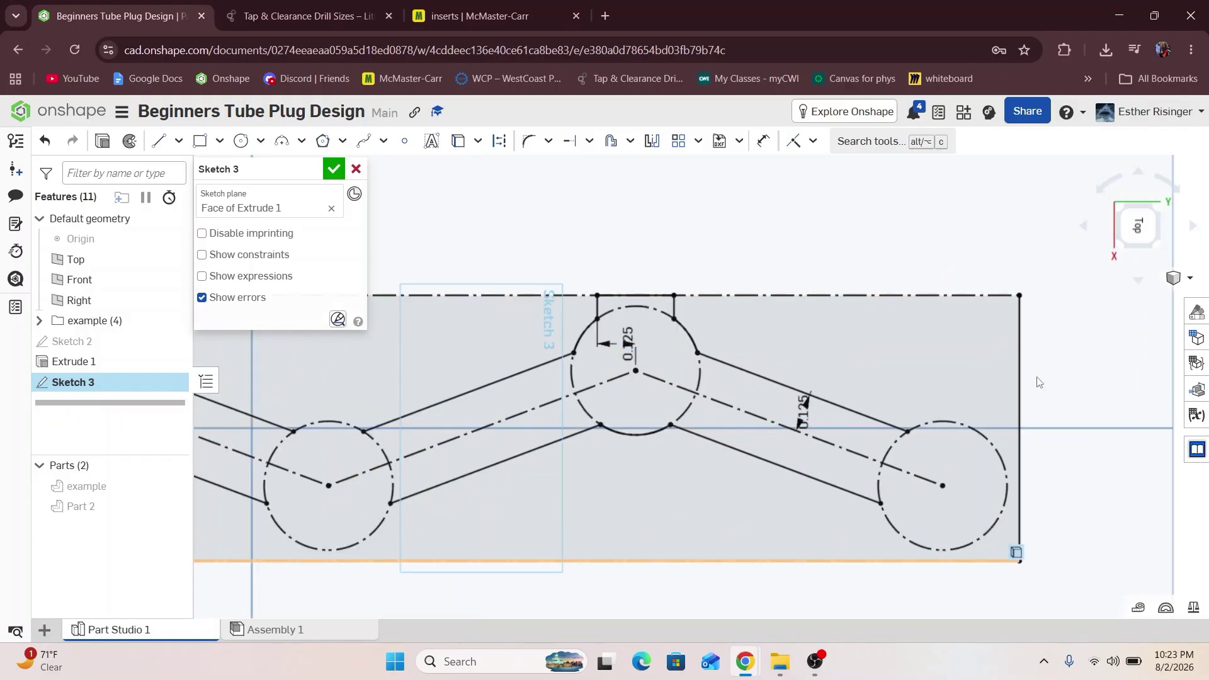
scroll(663, 490, down, 3)
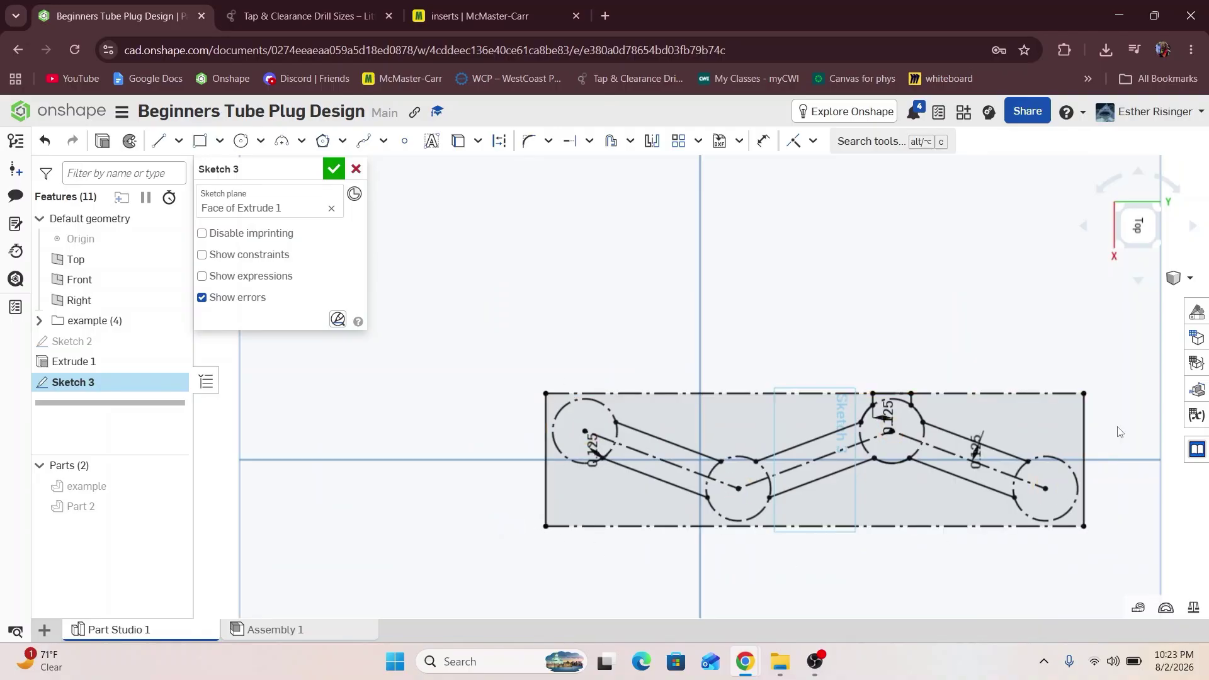
scroll(1097, 395, up, 3)
key(l)
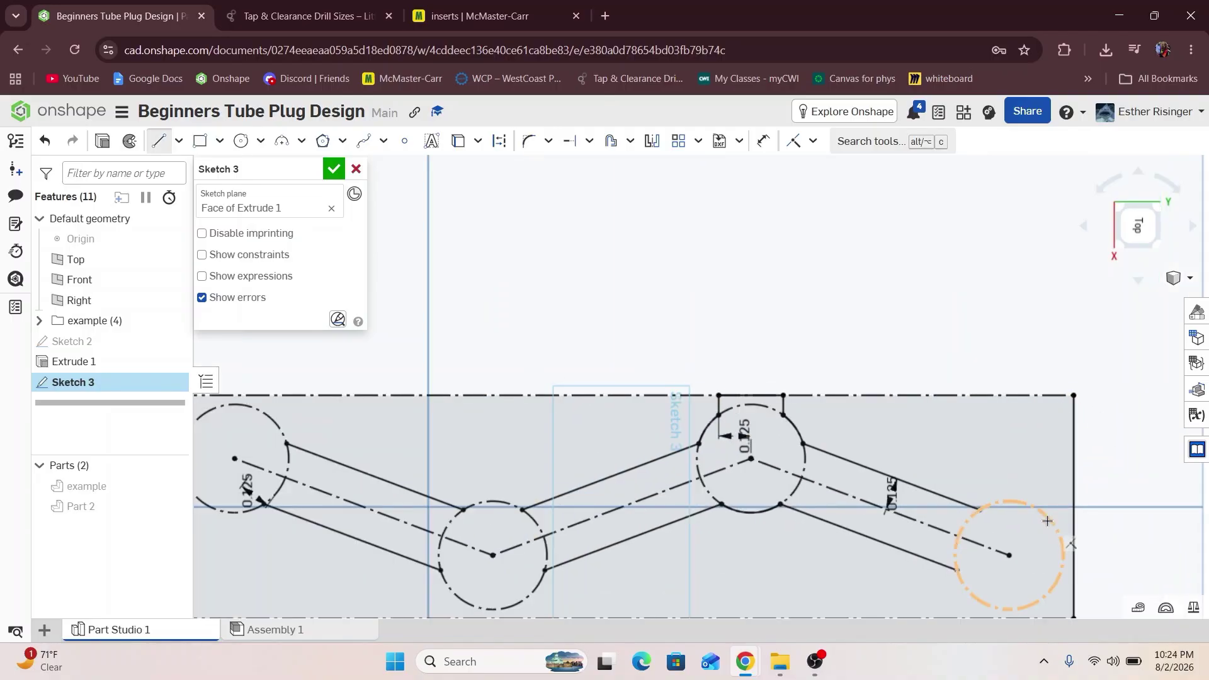
click(1073, 396)
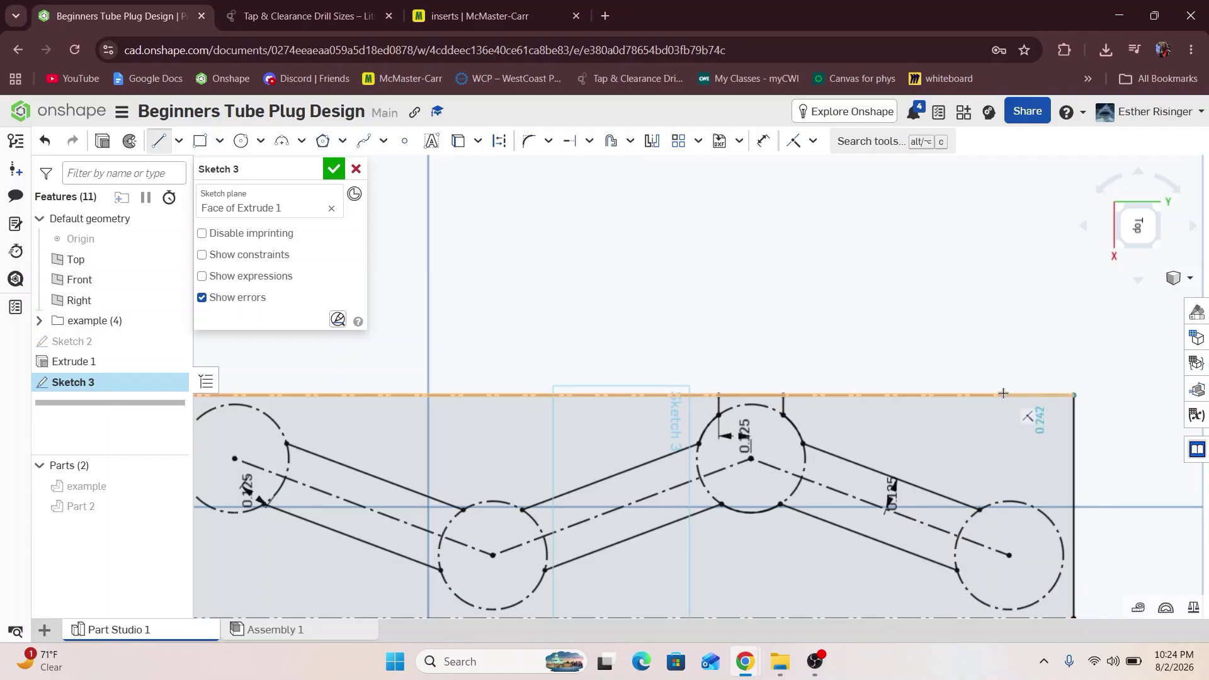
click(1001, 394)
click(1002, 500)
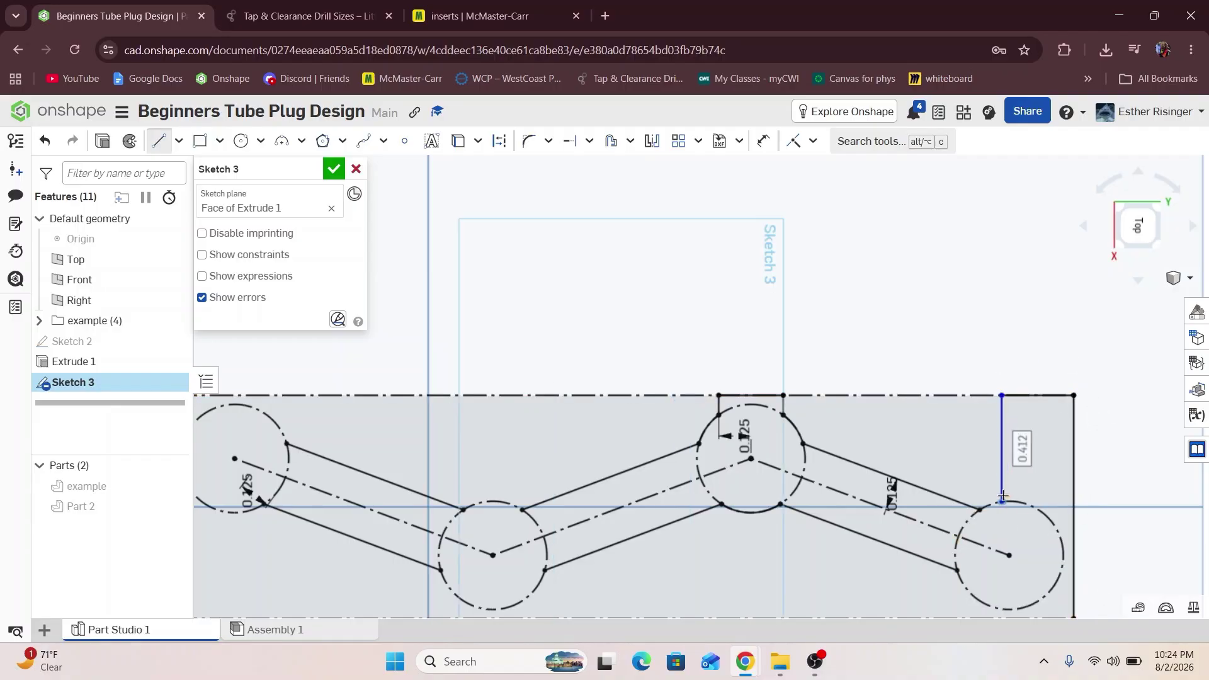
Draw an arc of about 0.17 in radius between the last upper sloped line and the new vertical line, tangent to both.
key(a)
scroll(1003, 501, up, 3)
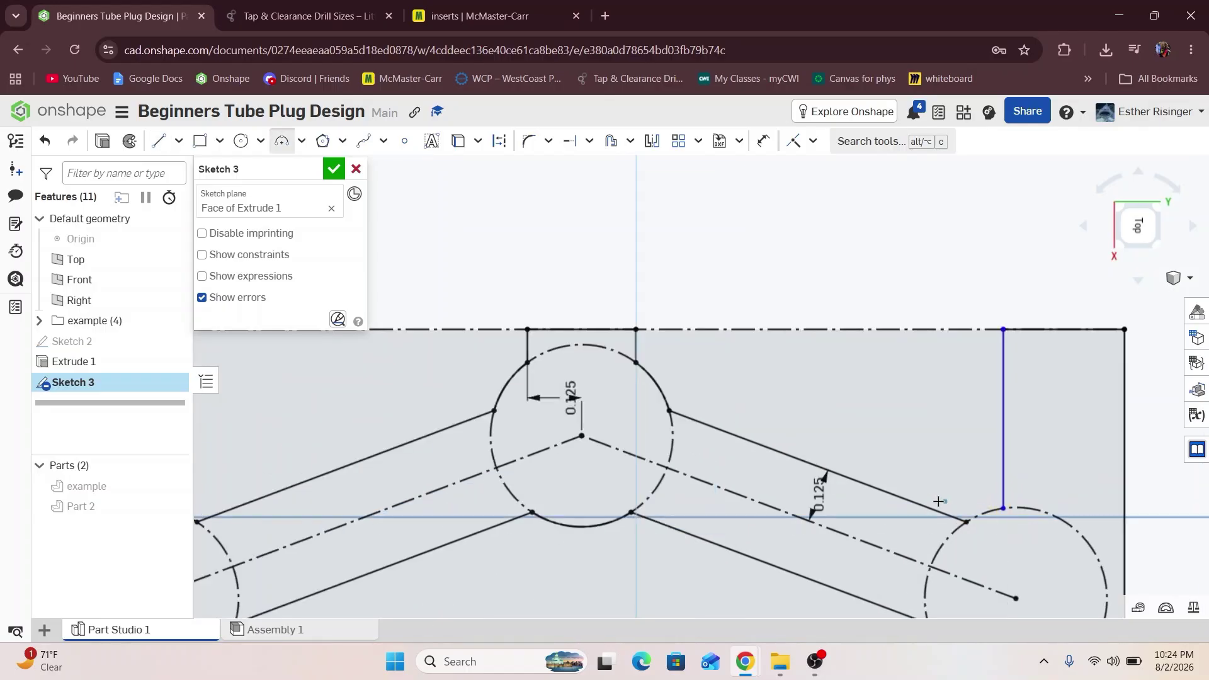
click(911, 500)
key(Escape)
key(a)
click(918, 503)
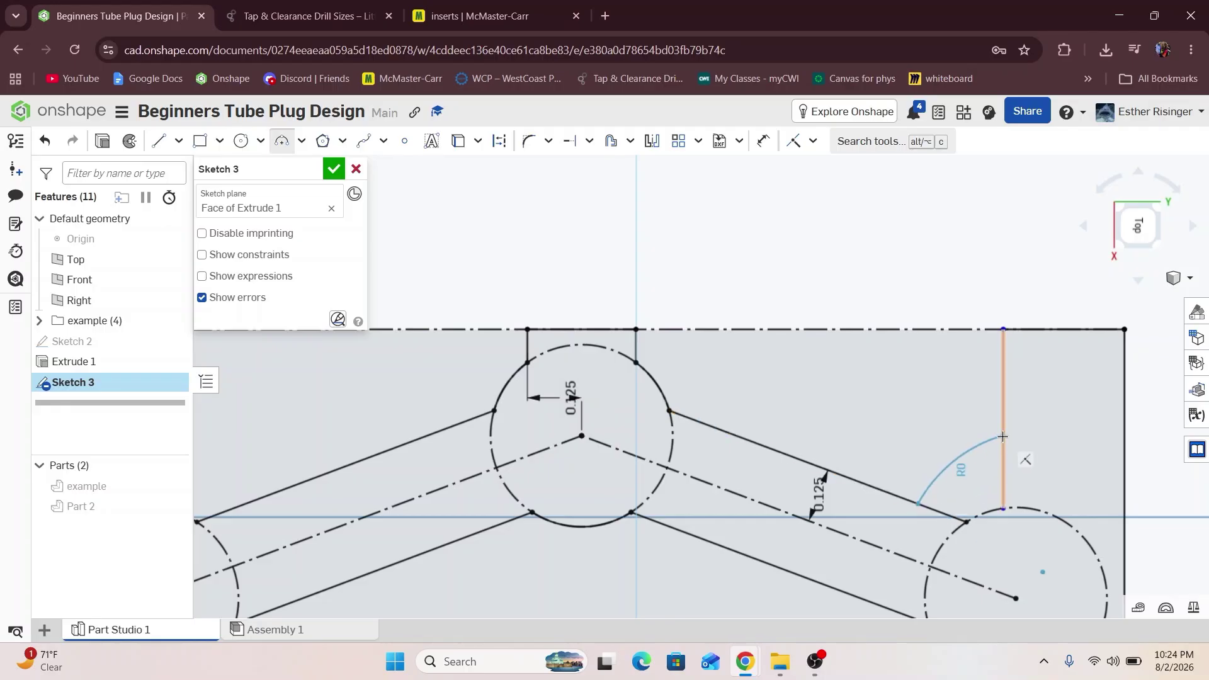
click(1003, 435)
click(989, 476)
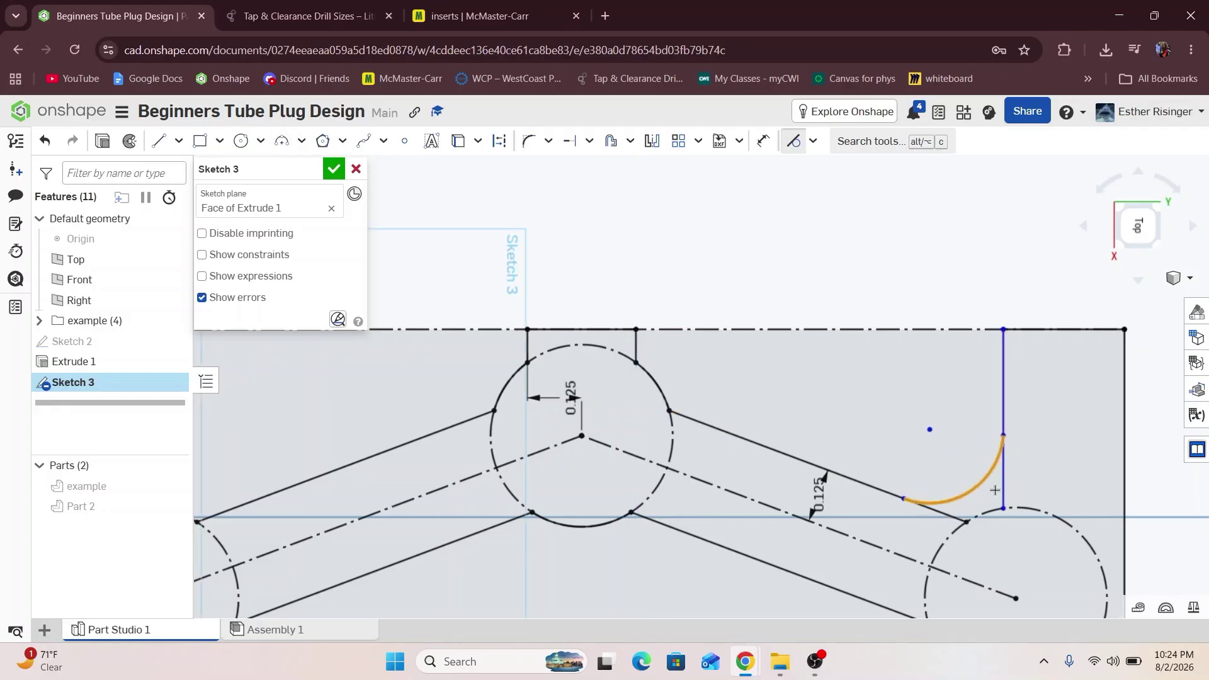
Set the radius of the corner arc above the last circle to 0.125 in.
key(d)
click(974, 489)
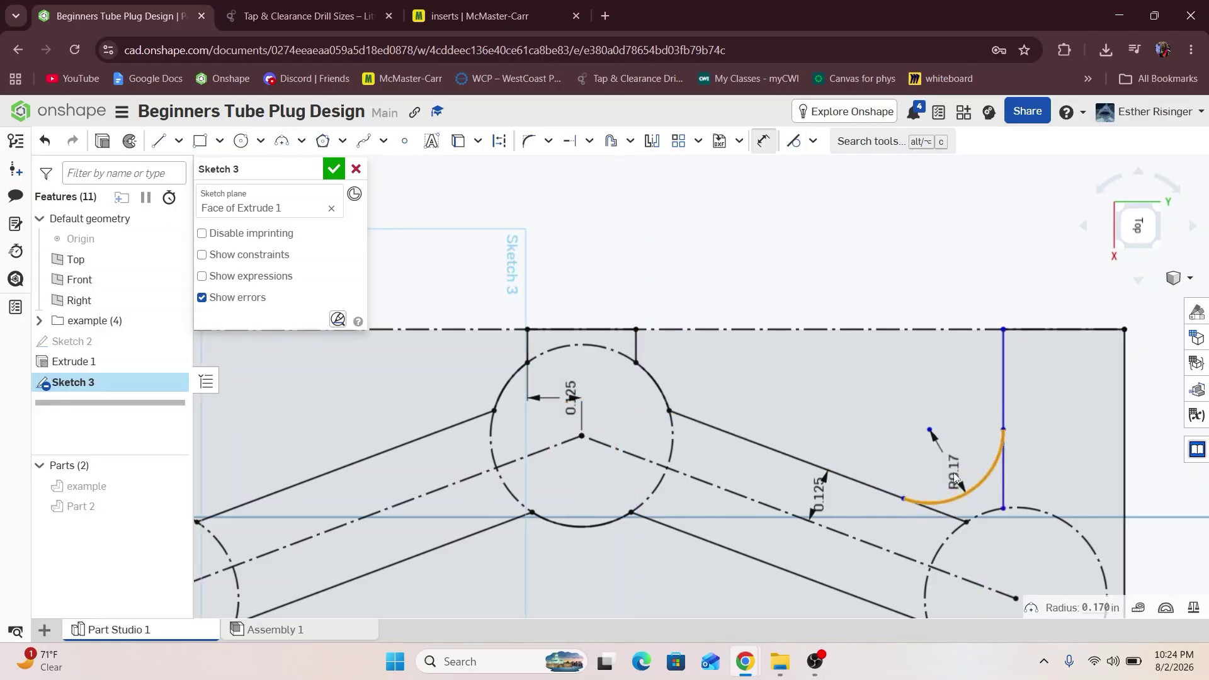
click(953, 472)
text(125)
key(Return)
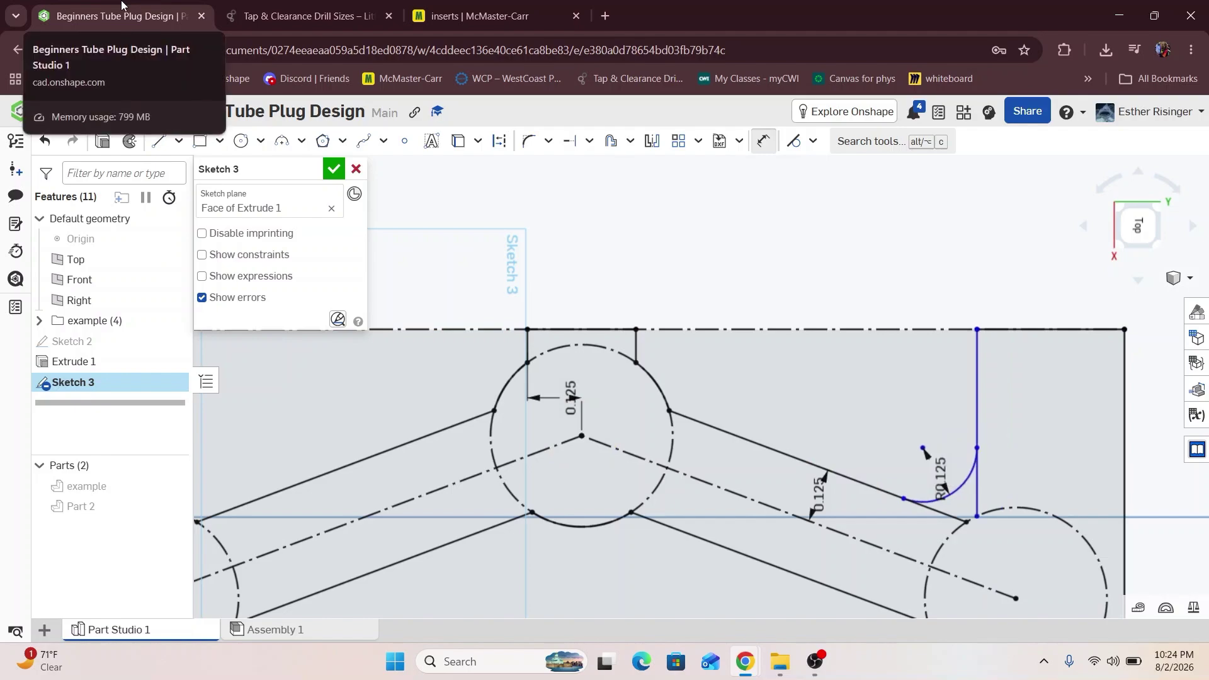
Dimension the long vertical line 0.25 in from the outline's right end edge.
click(980, 365)
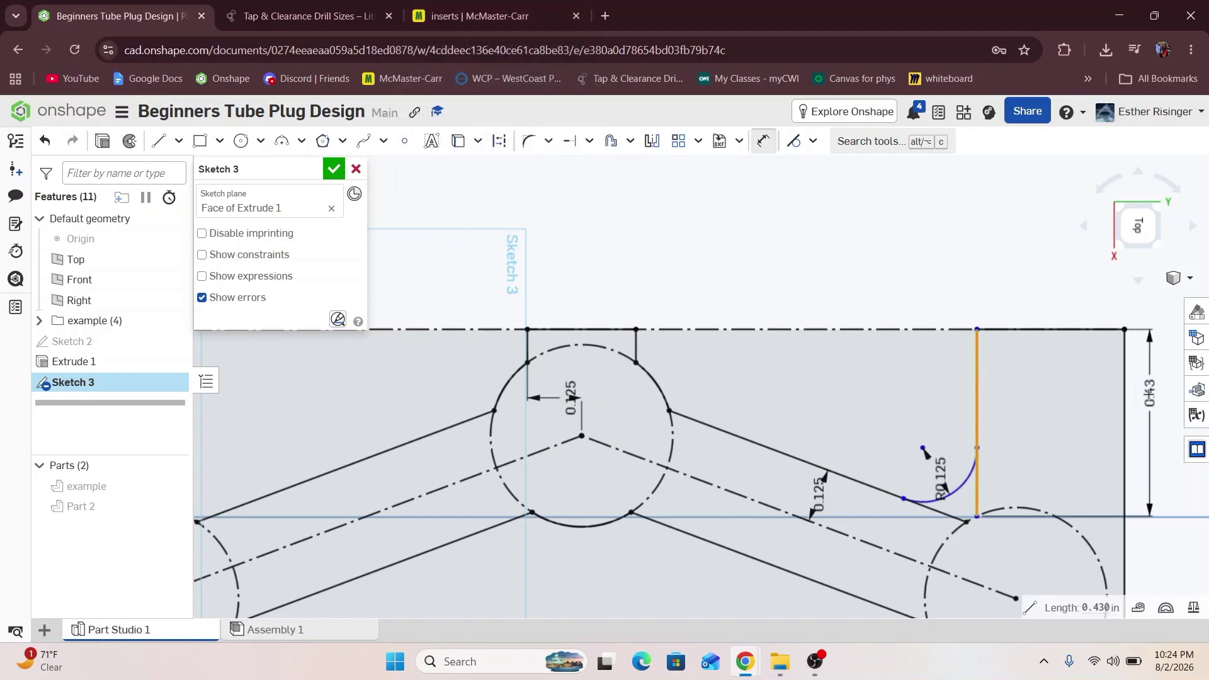
click(1124, 403)
click(1071, 384)
text(.25)
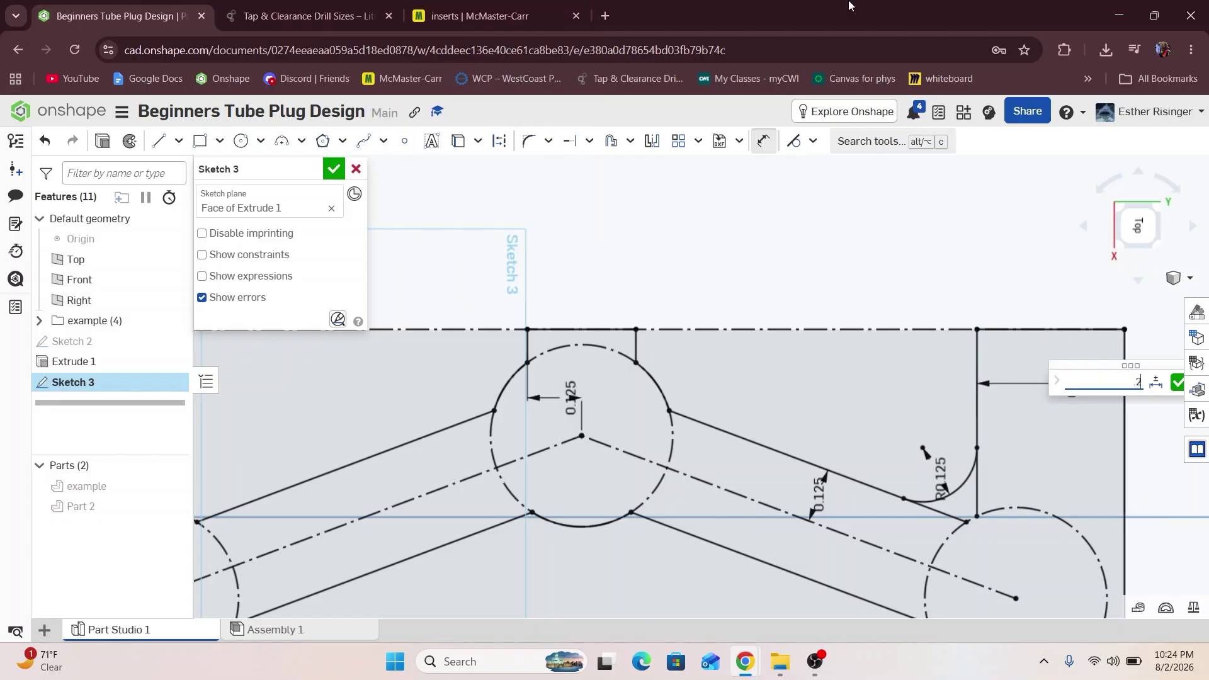
key(Return)
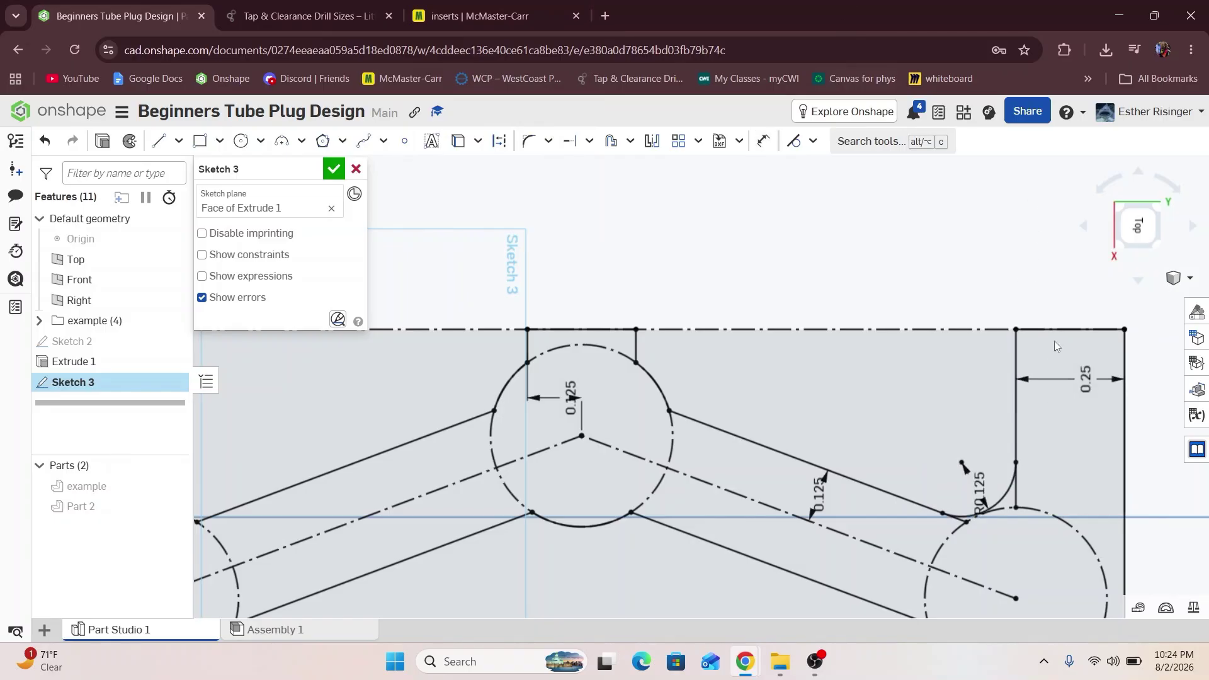
Draw a short vertical line from the lowest point of the last circle to the outline's lower edge.
scroll(1056, 345, down, 3)
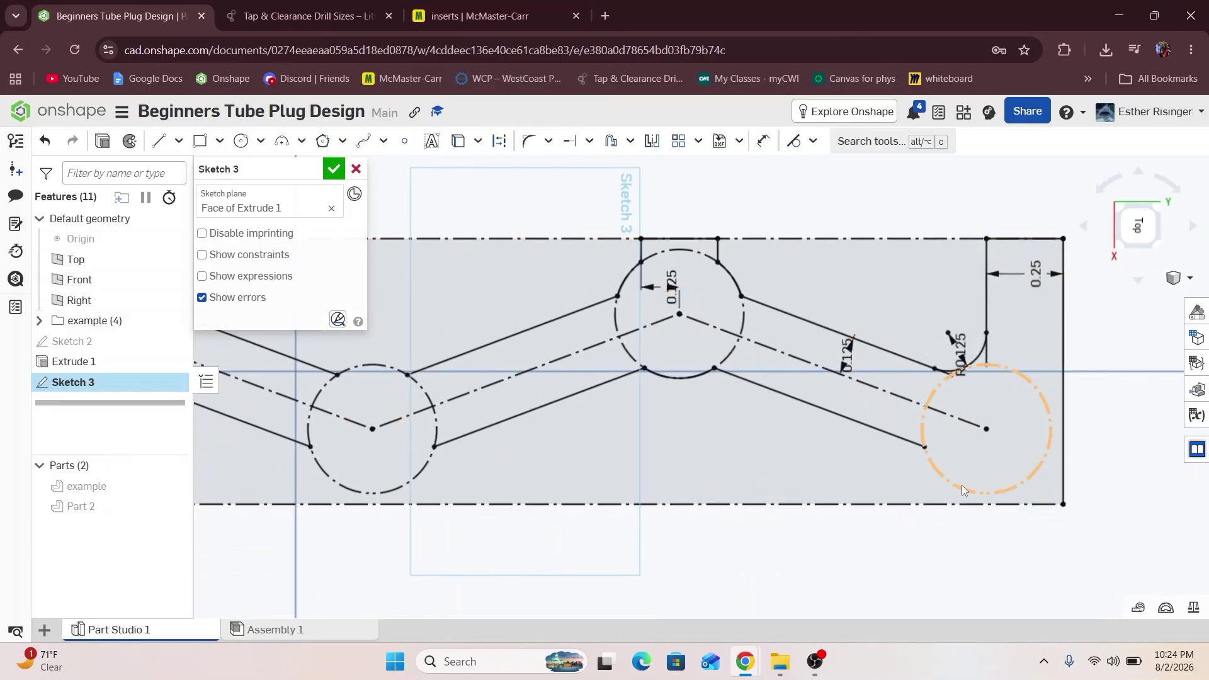
key(l)
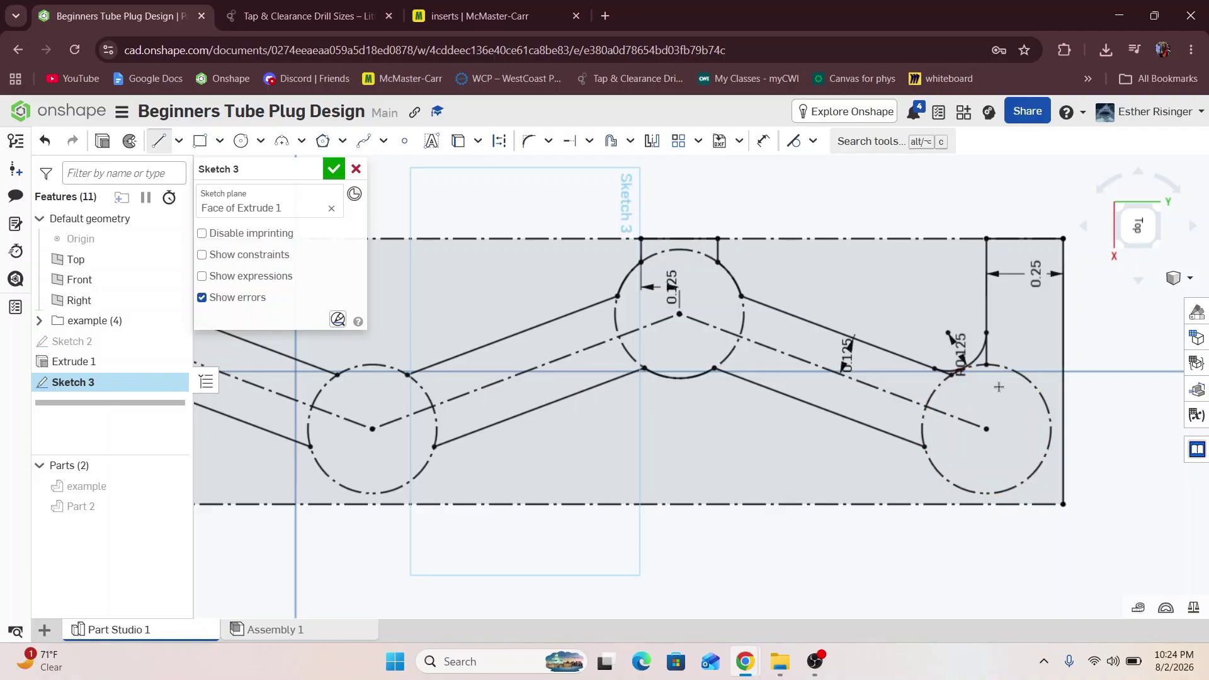
click(982, 492)
scroll(981, 503, up, 3)
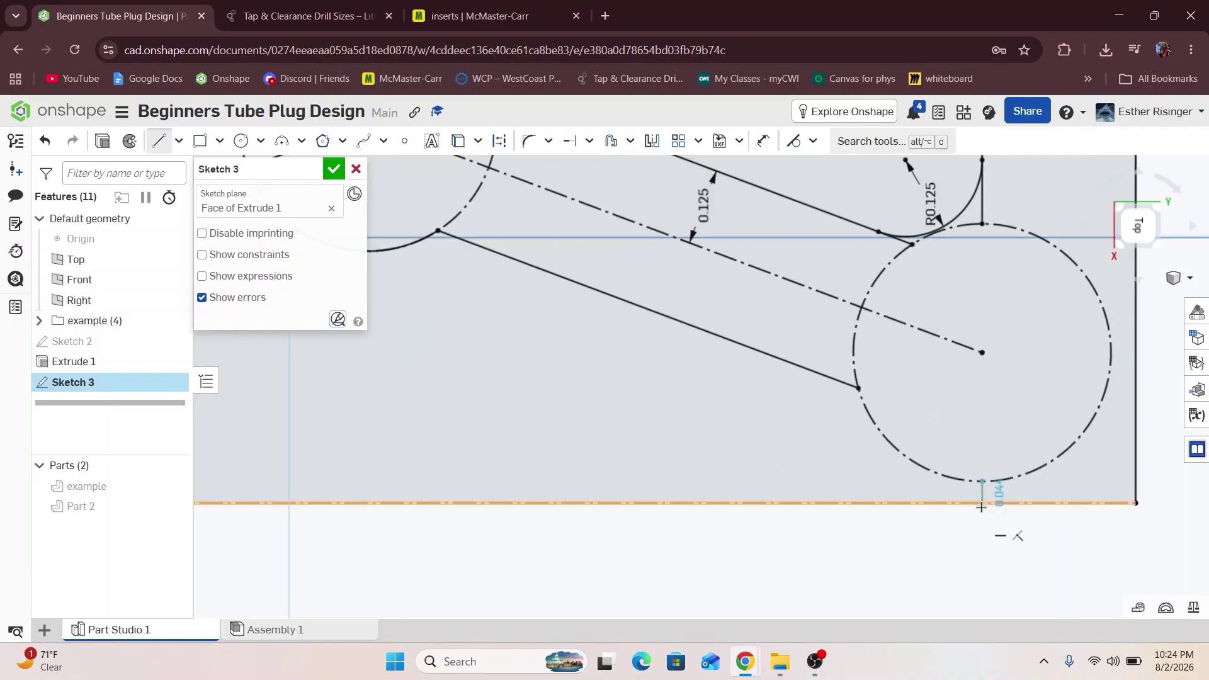
click(981, 506)
key(Escape)
Draw a vertical line about 0.411 in long from the underside of the first circle to the outline's lower edge.
scroll(881, 469, down, 7)
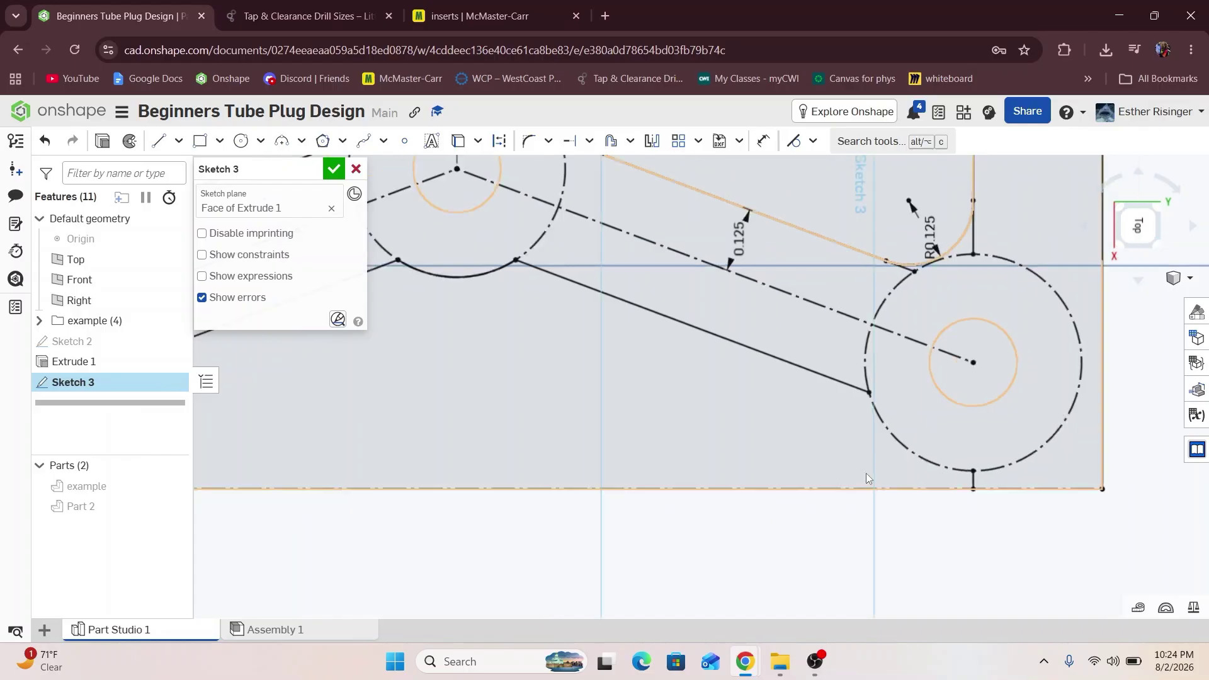
scroll(567, 426, up, 5)
key(l)
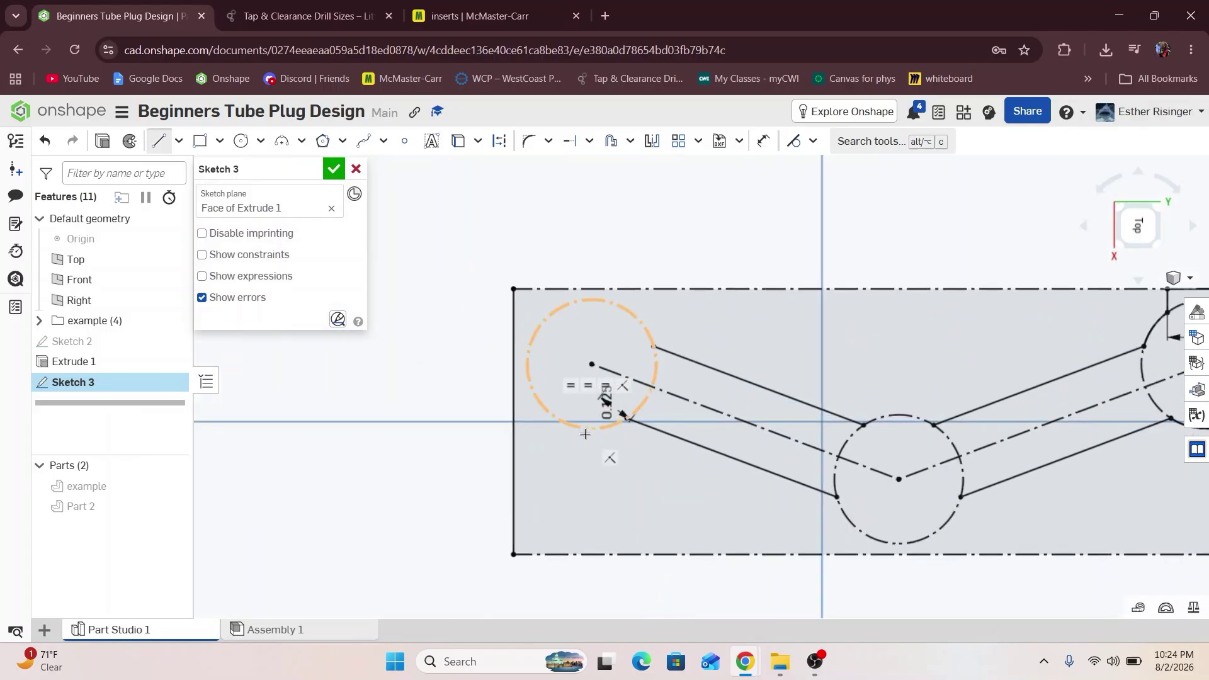
click(583, 428)
click(581, 557)
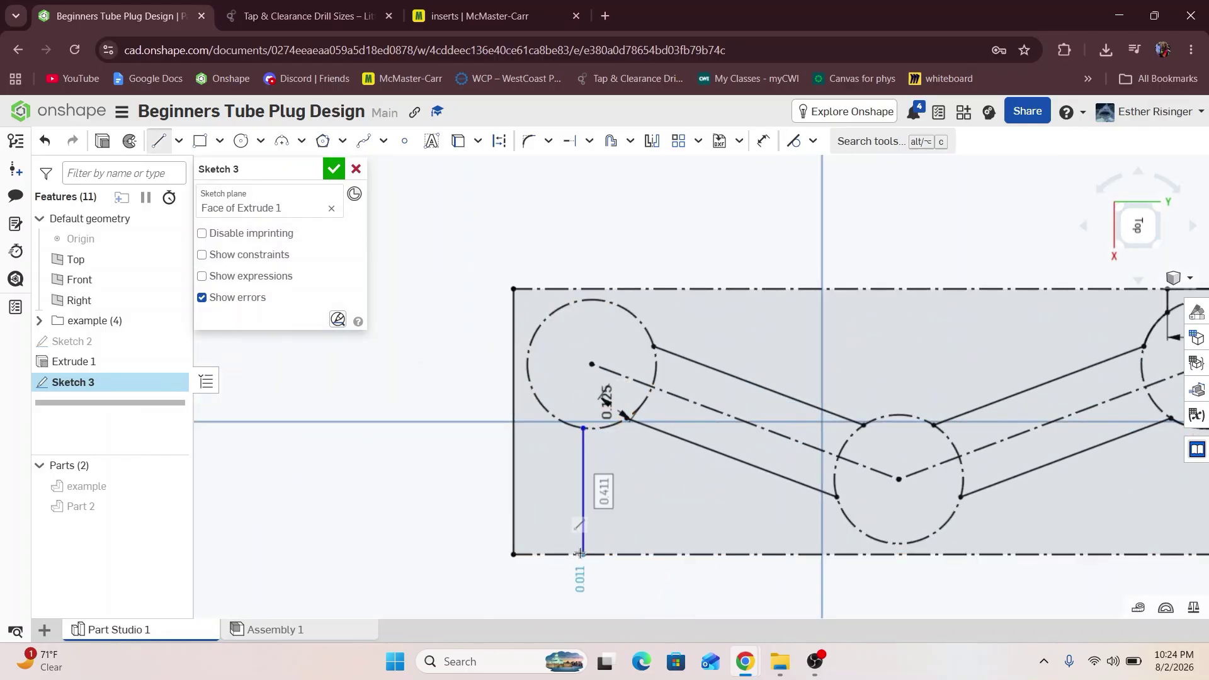
Draw an arc beneath the first circle between its vertical line and the lower slanted line, tangent to the adjoining geometry and the circle.
key(a)
click(582, 469)
click(664, 435)
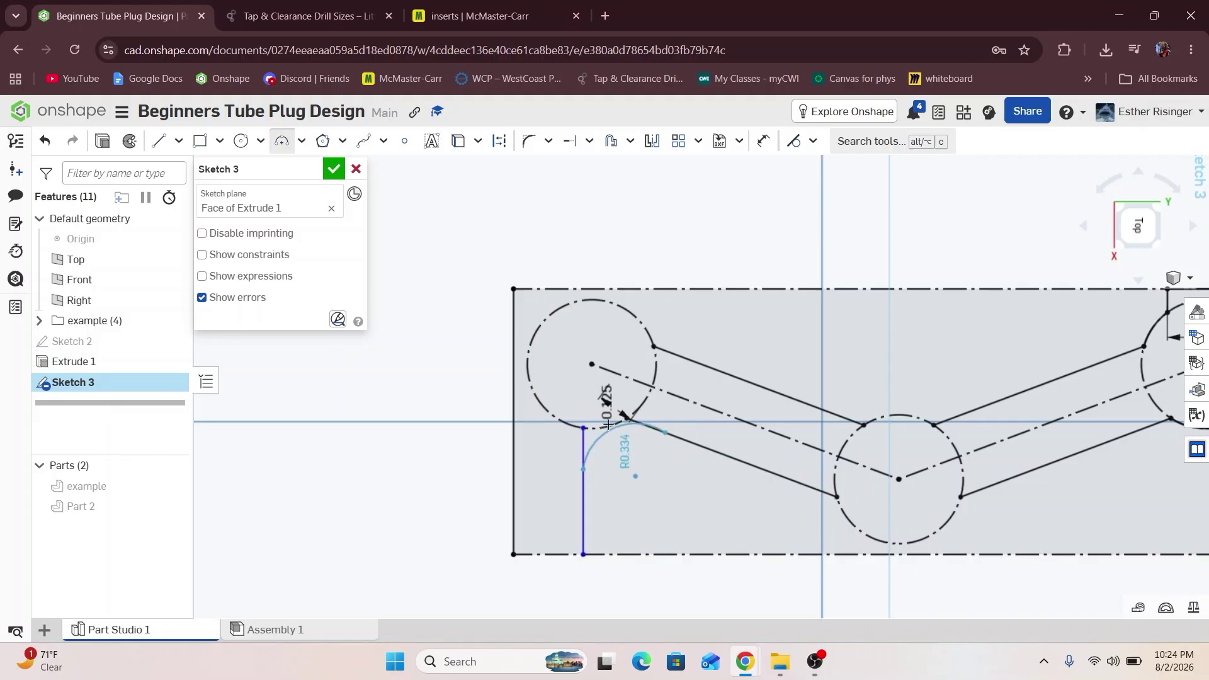
key(d)
click(585, 448)
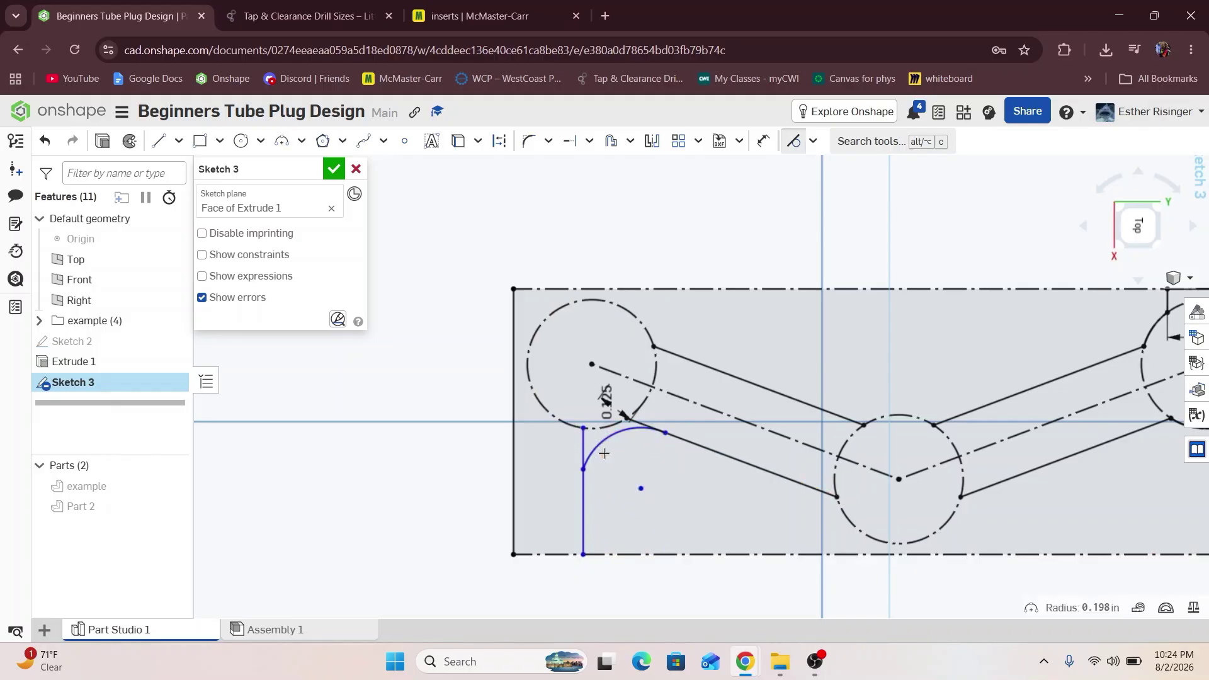
click(639, 423)
click(632, 429)
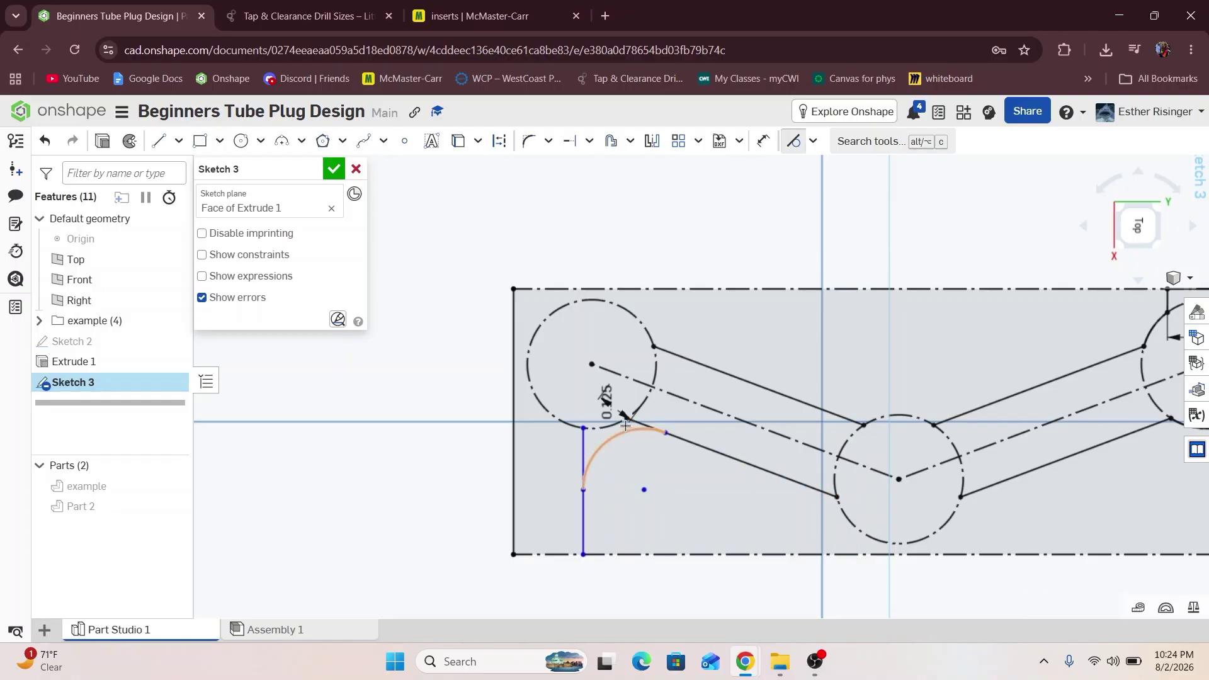
click(621, 422)
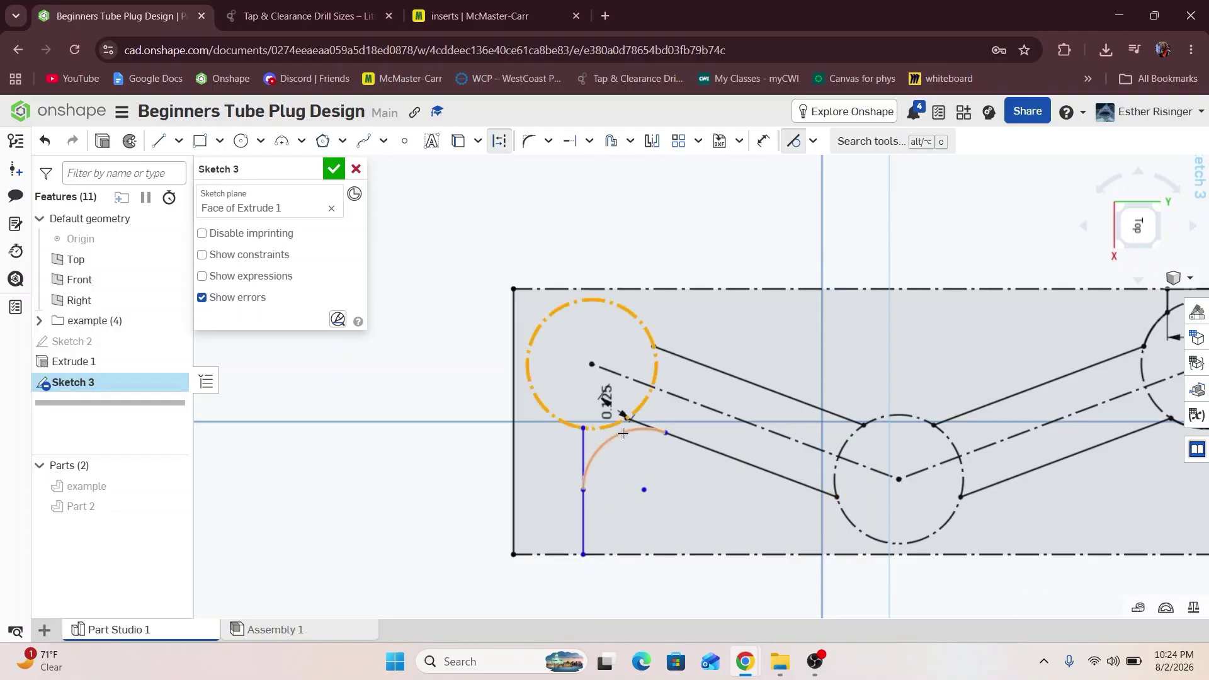
Dimension the vertical line below the first circle 0.25 in from the outline's near end edge.
key(d)
click(568, 455)
click(513, 455)
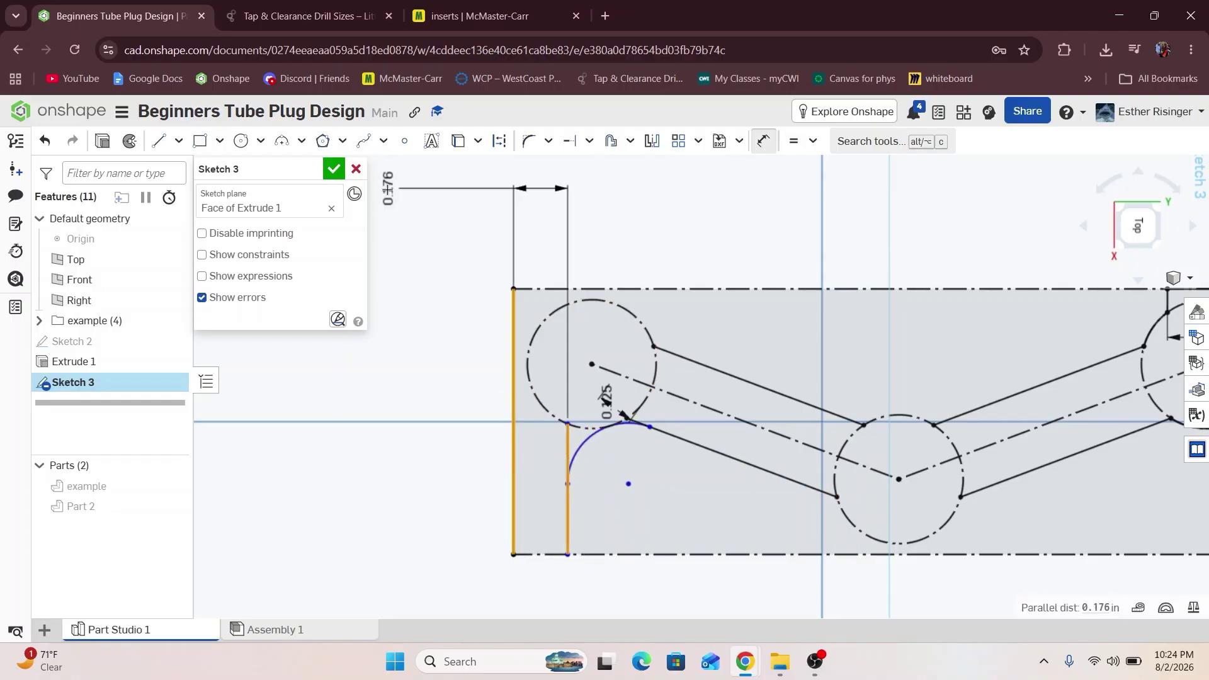
click(485, 467)
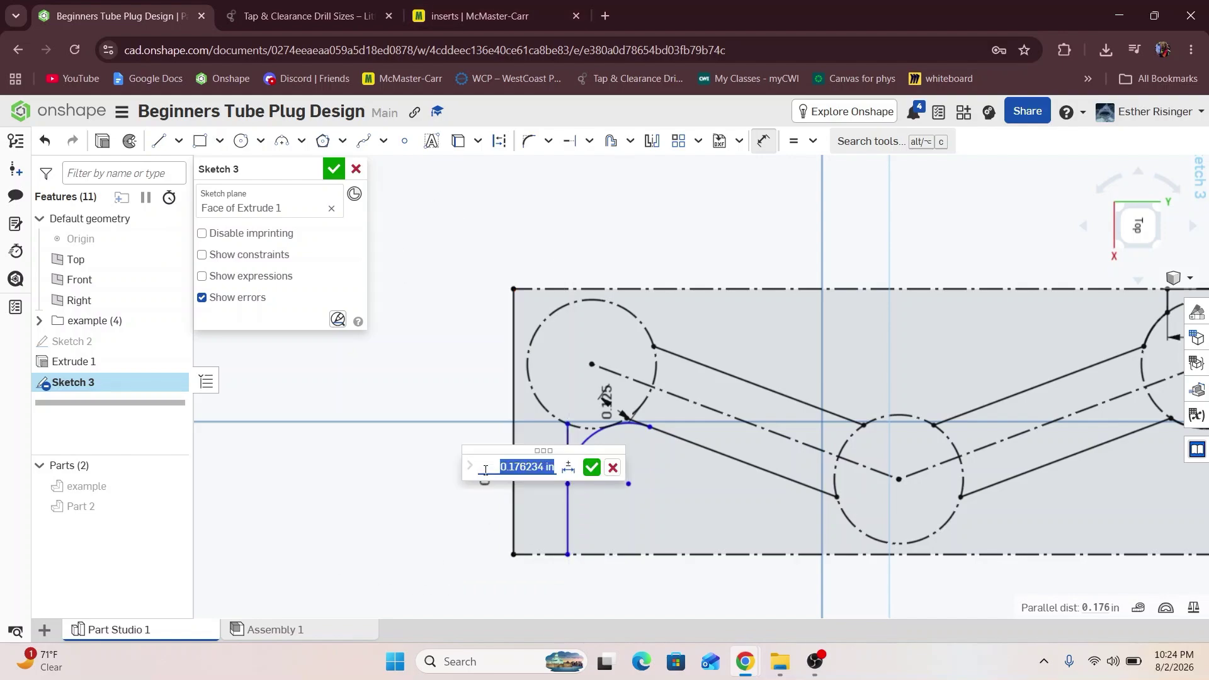
text(0.25)
key(Return)
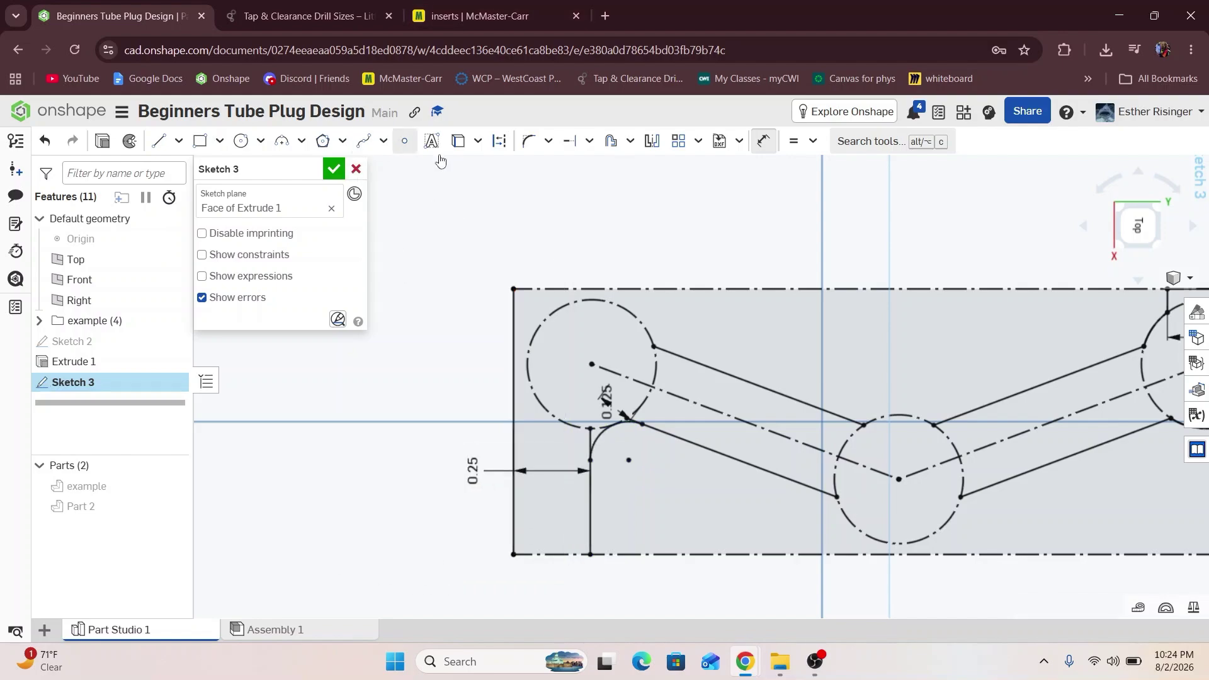
Close the first end of the profile with lines along both outline edges and a short vertical line above the first circle.
key(l)
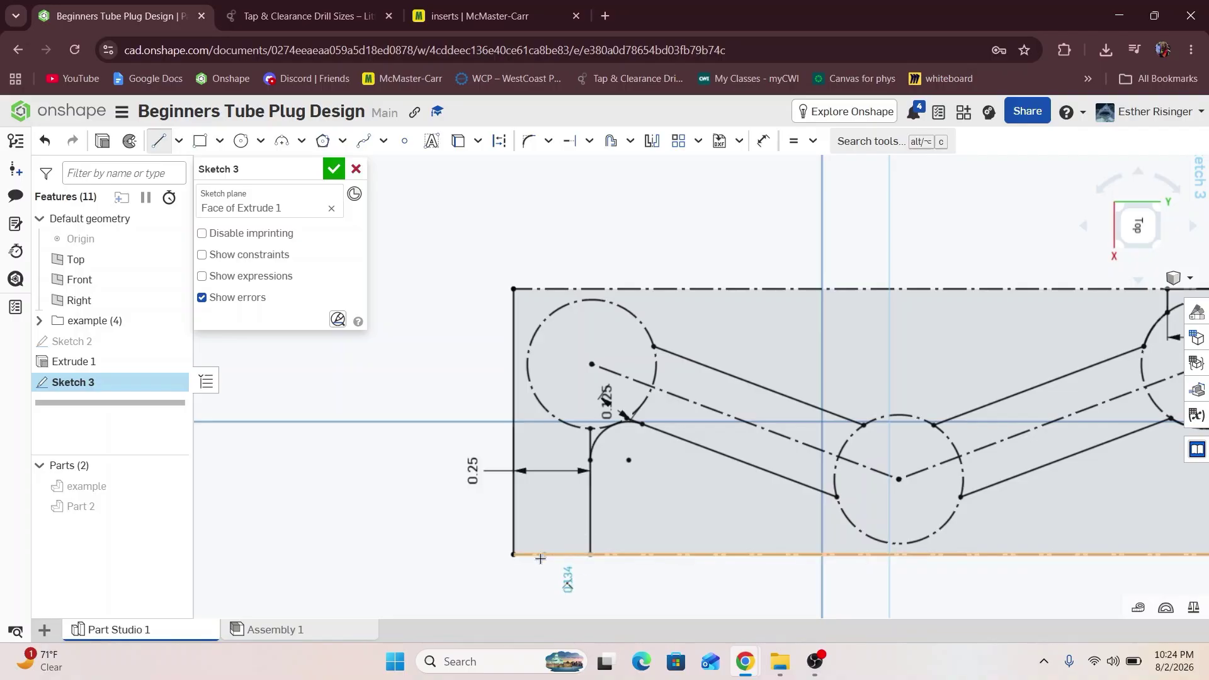
click(587, 428)
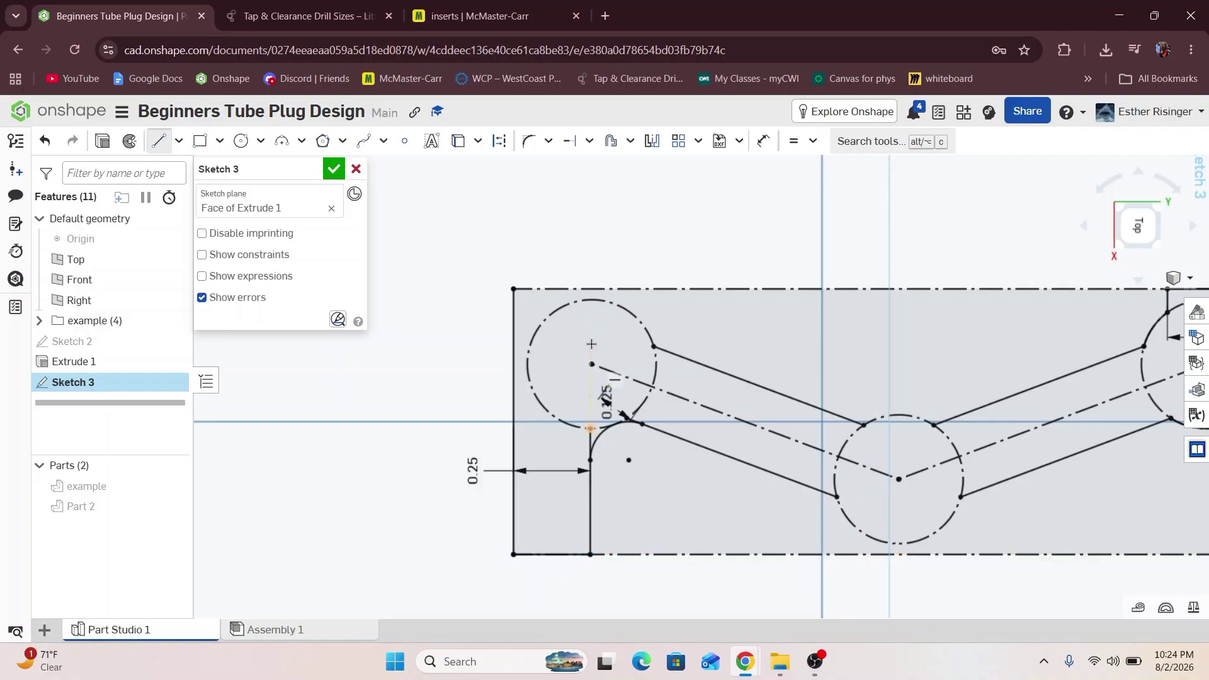
click(589, 289)
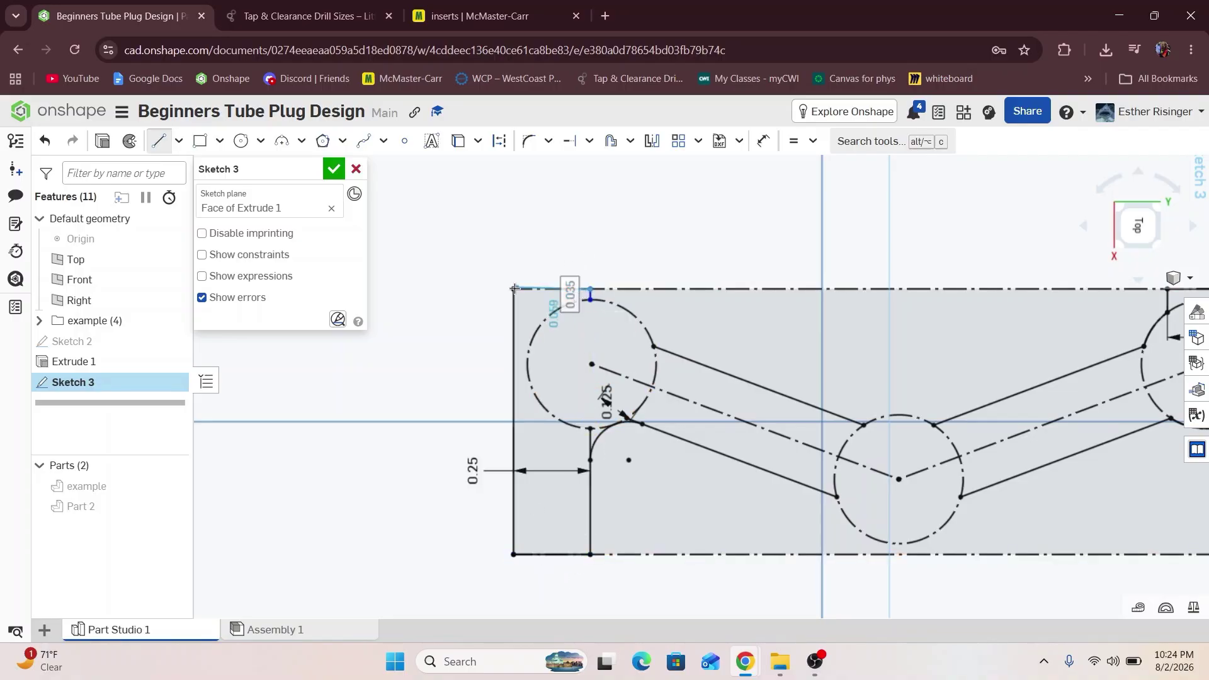
click(513, 289)
key(Escape)
Draw a three-point arc over the first circle from the short upper vertical line to the upper slanted line.
key(a)
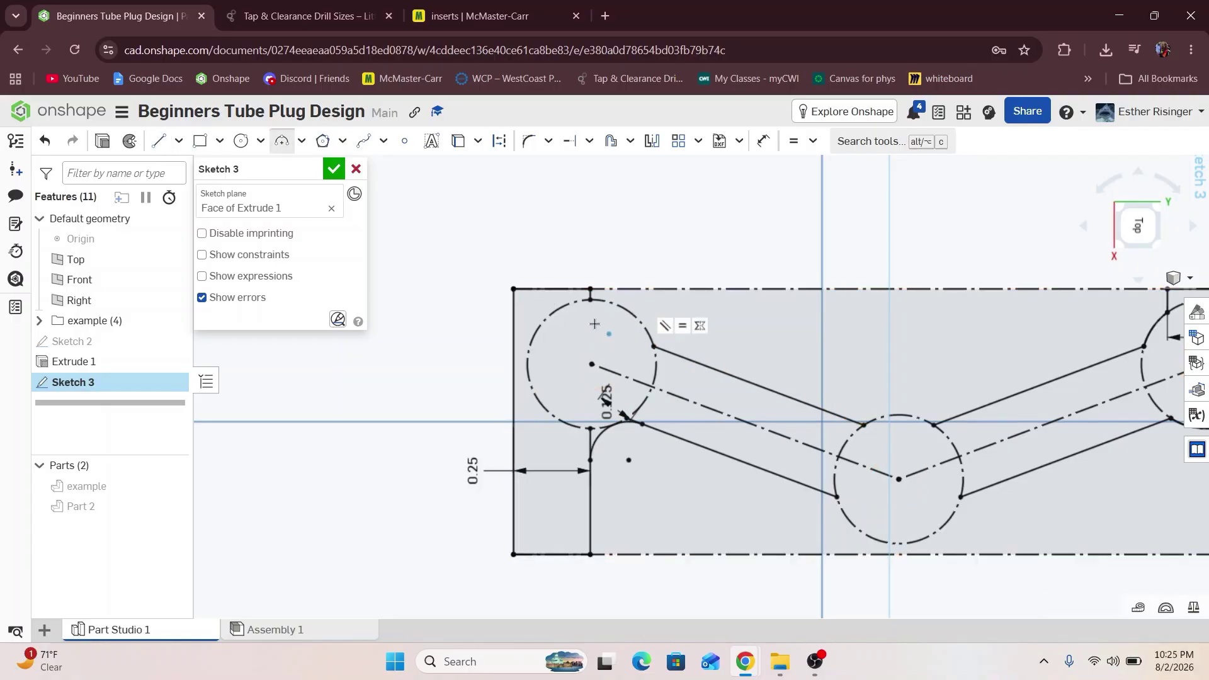
click(653, 346)
scroll(639, 324, up, 3)
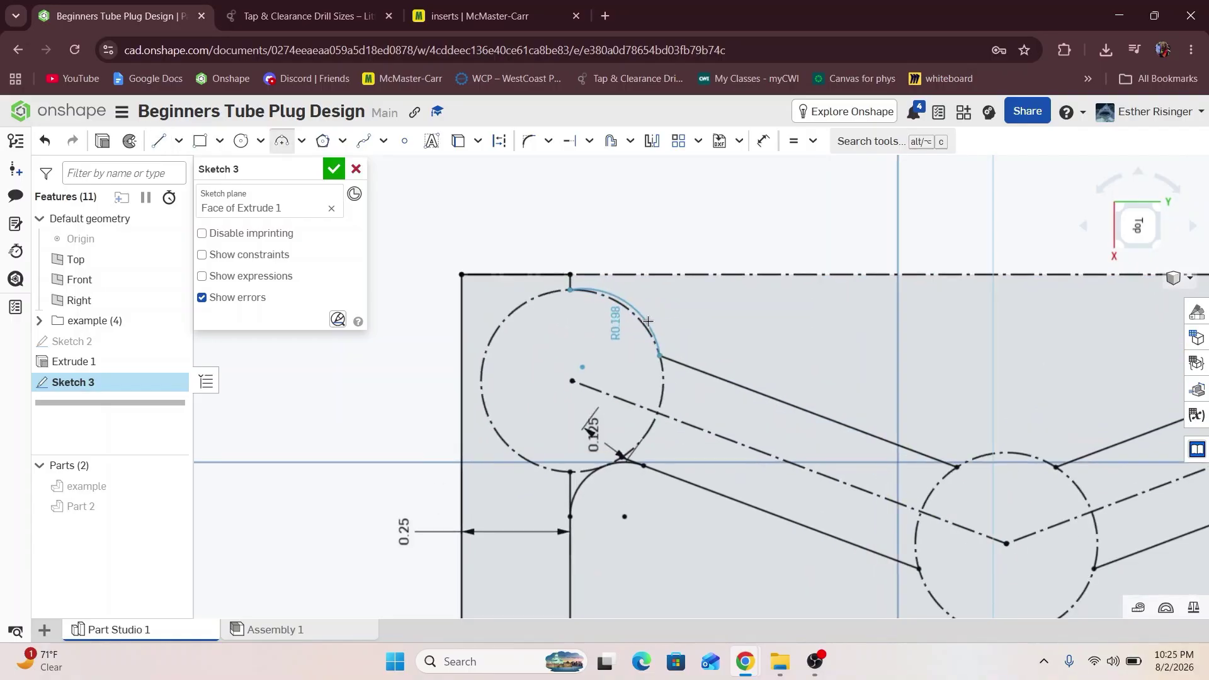
click(643, 319)
key(Escape)
Examine the whole lightening sketch from end to end for missing lines or arcs.
scroll(792, 323, down, 7)
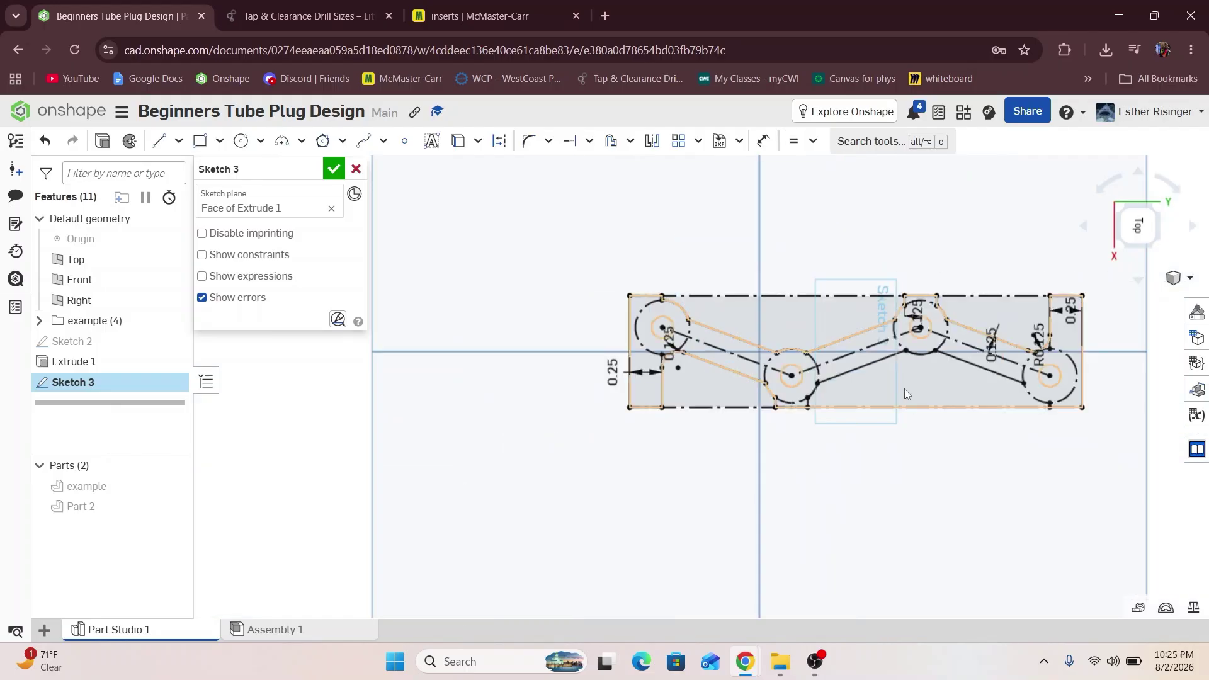
middle_drag(904, 388, 724, 376)
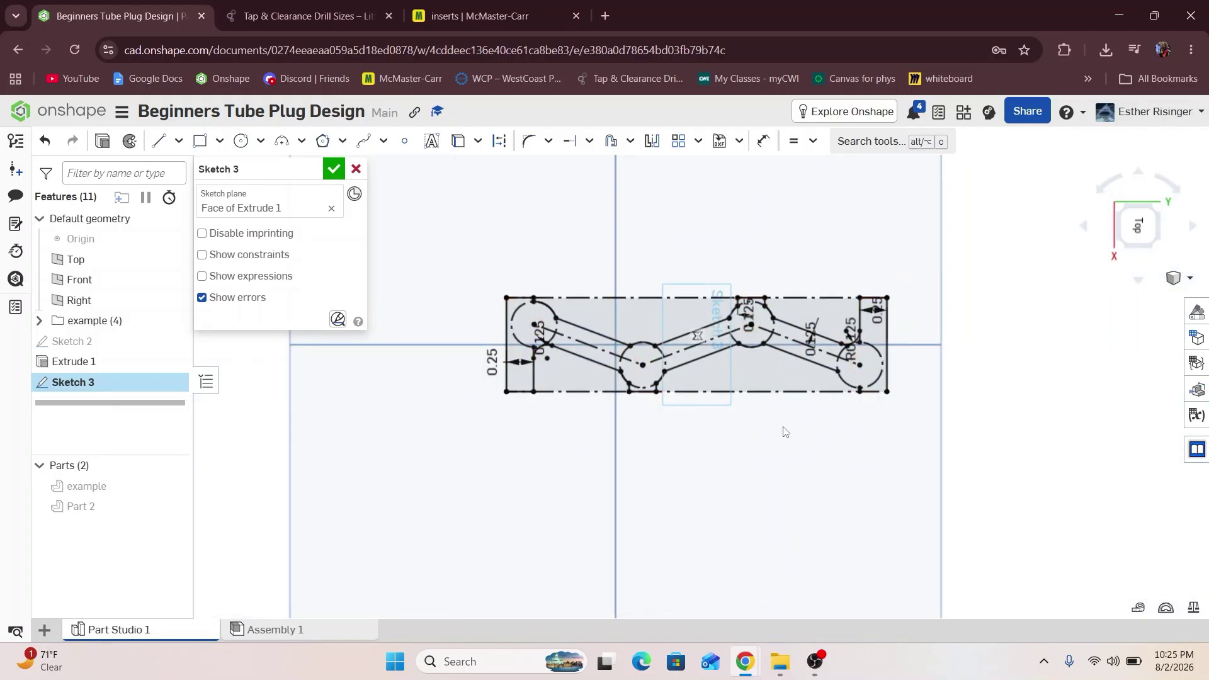
mouse_move(764, 389)
right_down()
mouse_move(763, 362)
mouse_move(769, 385)
right_up()
scroll(605, 357, up, 4)
scroll(604, 356, up, 1)
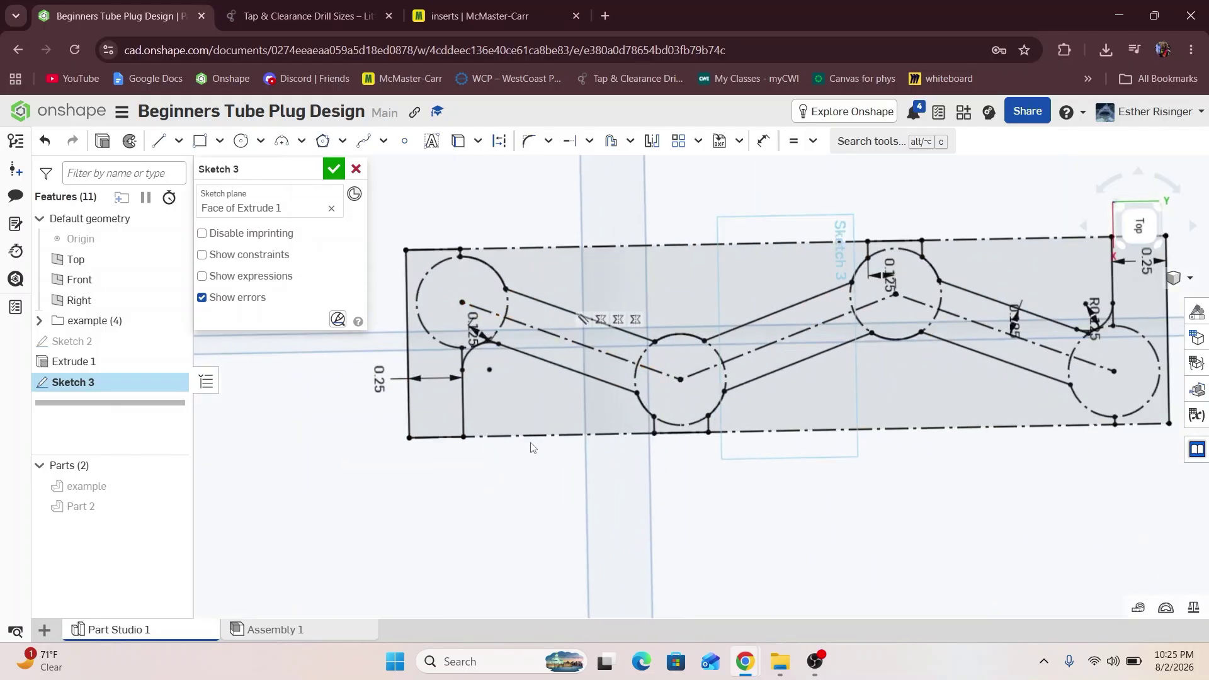
scroll(874, 486, down, 3)
mouse_move(874, 486)
right_down()
mouse_move(874, 468)
mouse_move(869, 490)
right_up()
scroll(685, 405, up, 4)
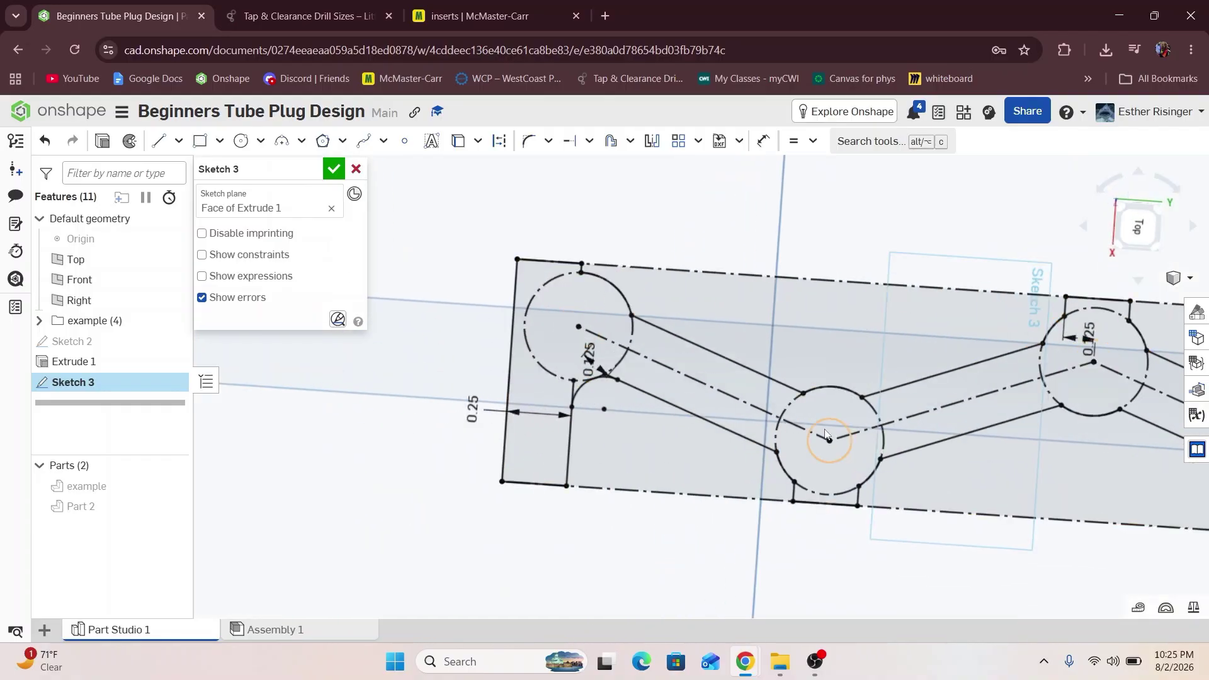
scroll(701, 513, down, 3)
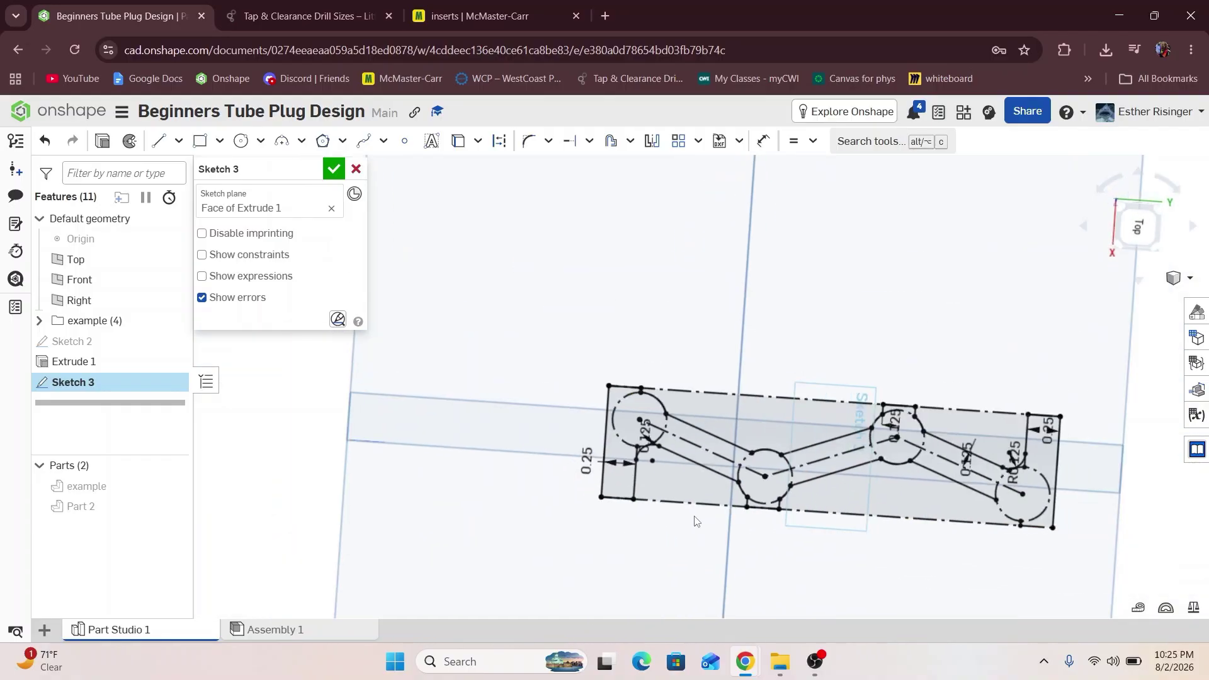
Show Part 2 again and finish the lightening sketch.
click(173, 503)
mouse_move(888, 485)
right_down()
mouse_move(877, 504)
mouse_move(829, 439)
right_up()
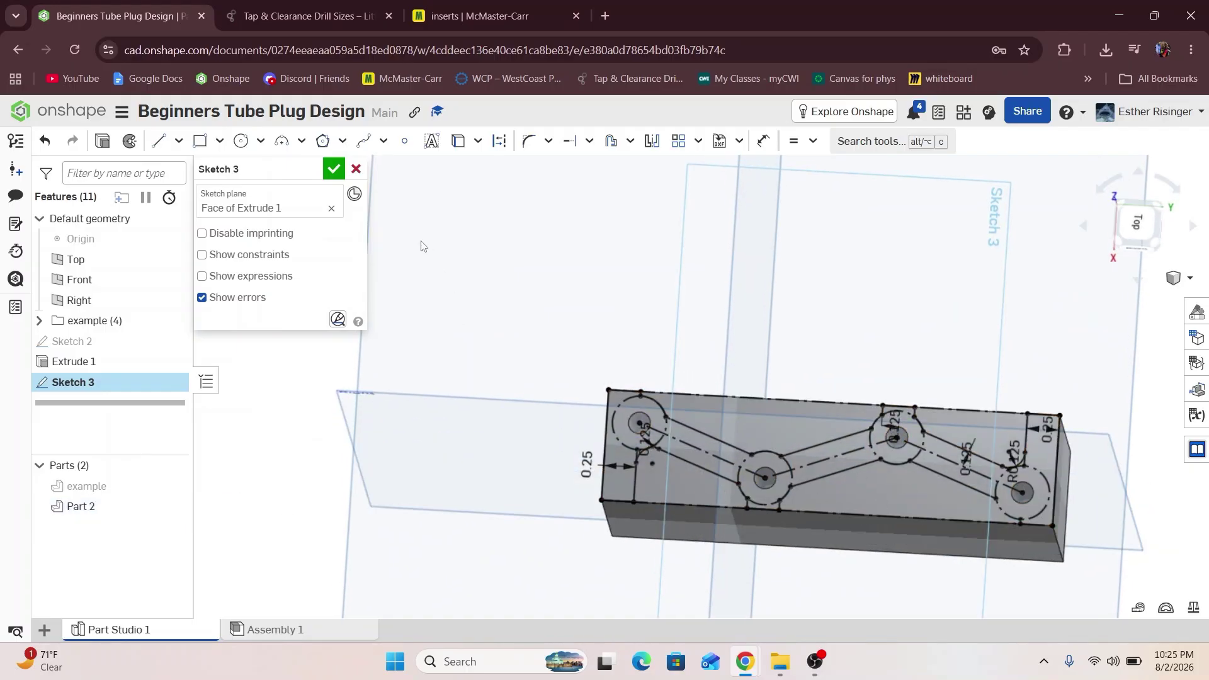
click(333, 168)
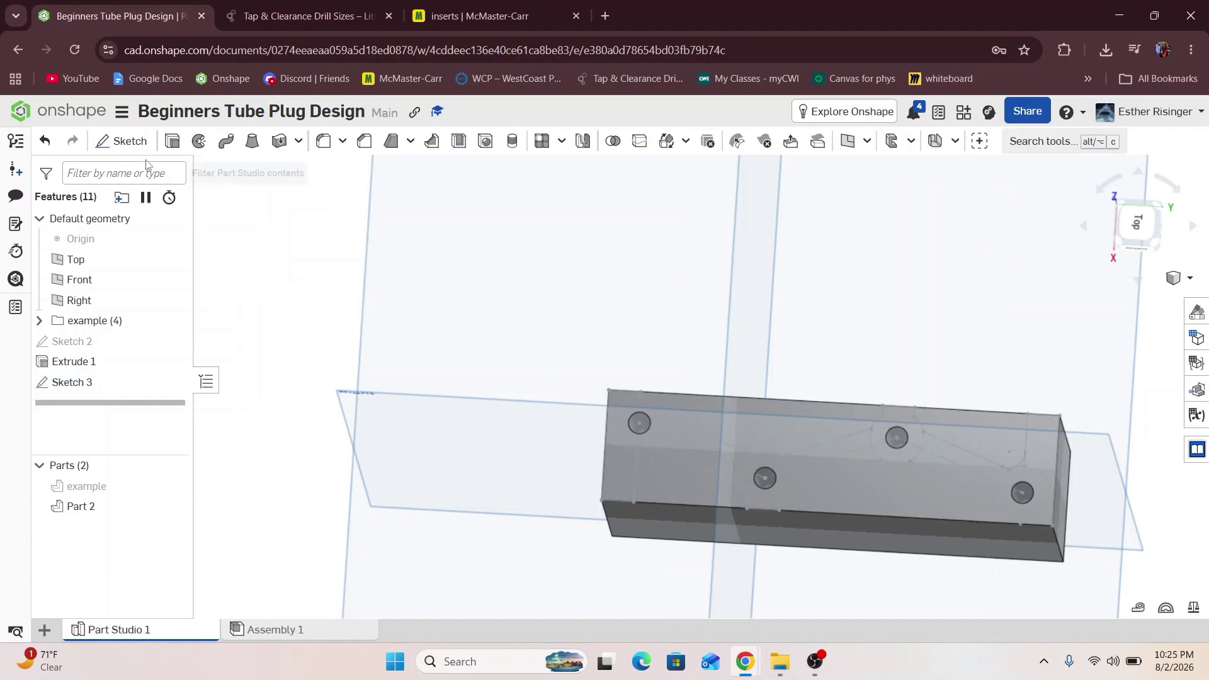
Set up an extrude that removes three lightening regions: the first lower pocket and both upper pockets.
click(172, 141)
click(688, 482)
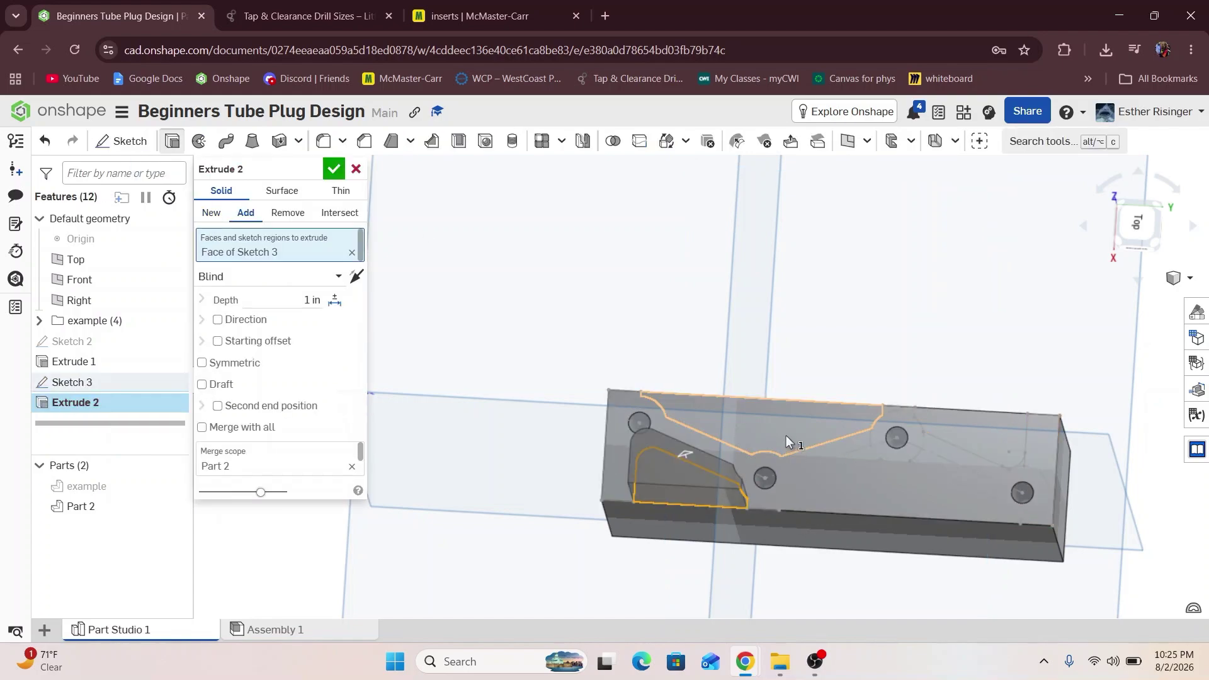
click(819, 456)
click(929, 485)
click(934, 482)
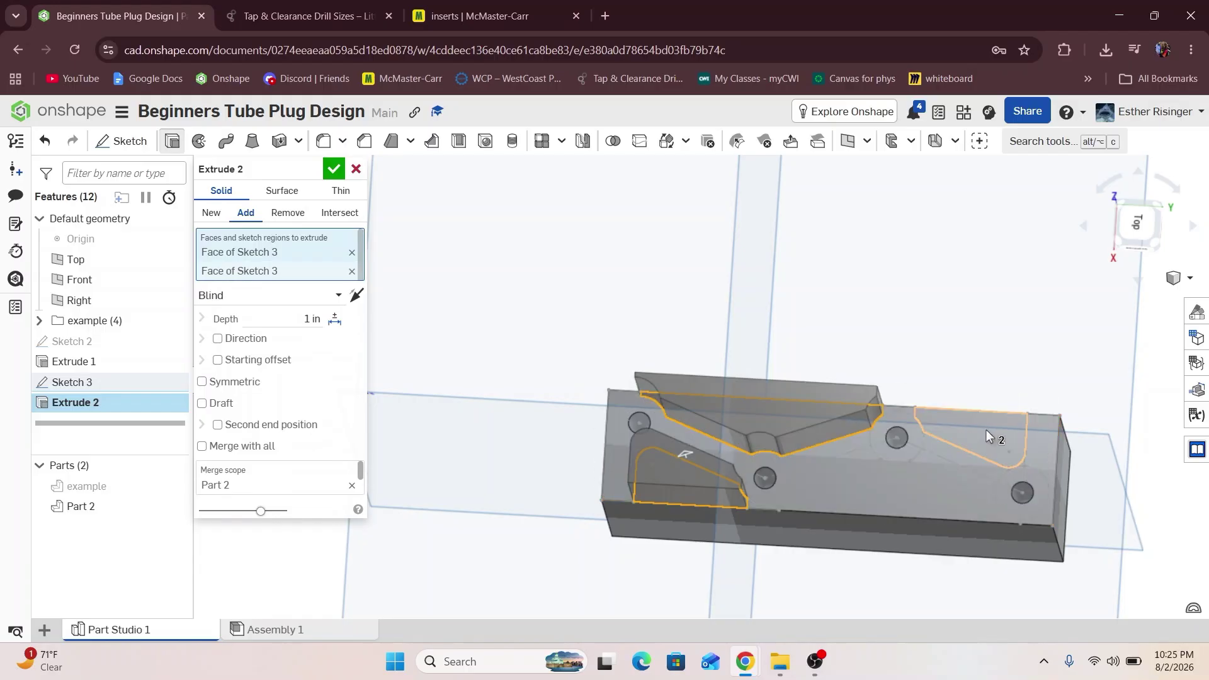
click(987, 429)
click(288, 213)
Extend the pocket cut to a depth of 2.07 in through the whole plug and accept it.
scroll(567, 378, down, 3)
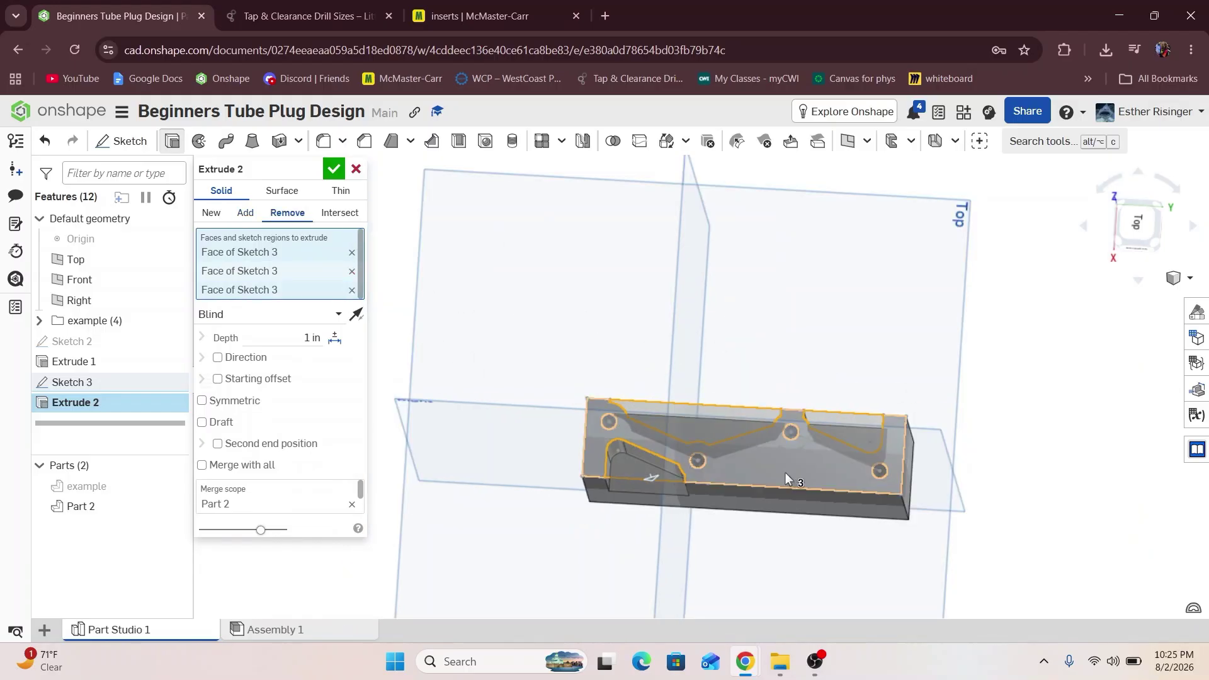
right_drag(784, 472, 781, 384)
middle_drag(776, 481, 757, 336)
drag(646, 441, 649, 504)
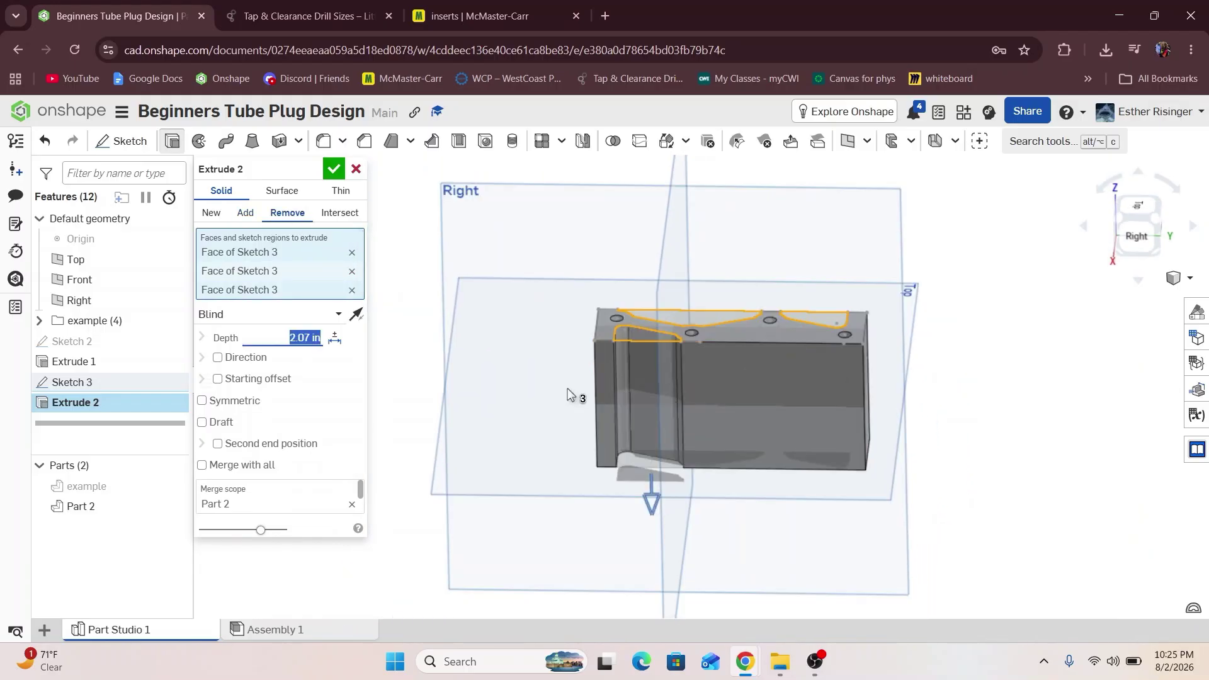
click(334, 170)
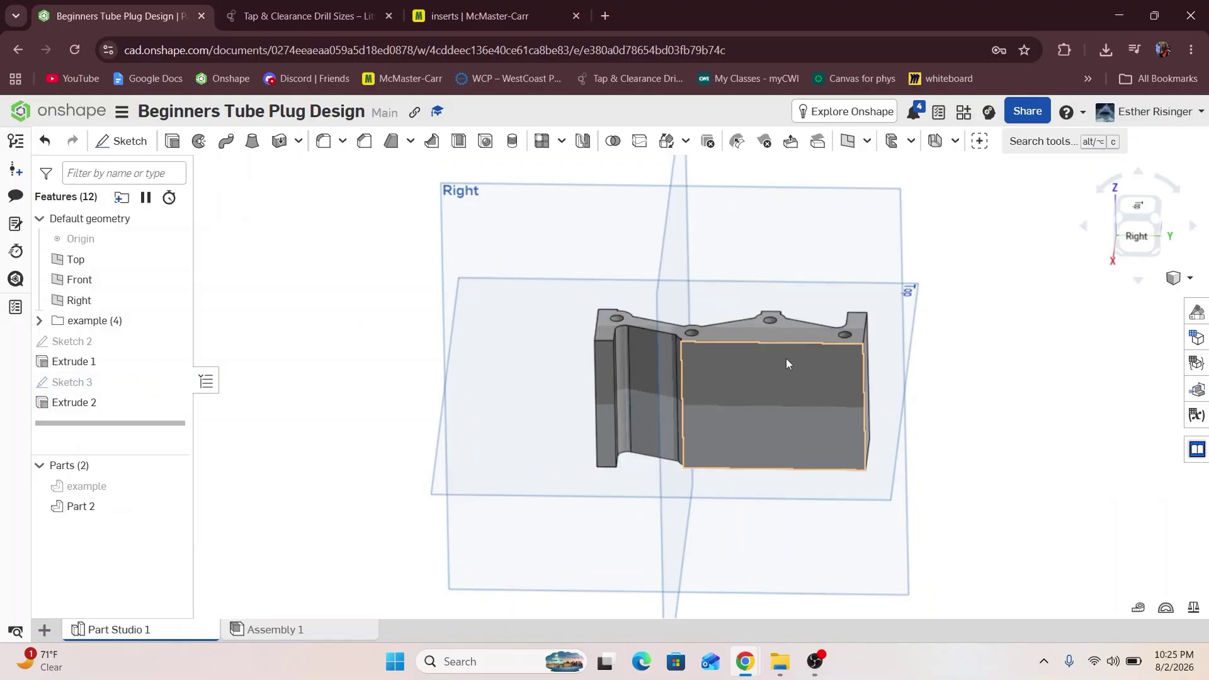
Reopen Sketch 3 and draw an arc along the last circle from the lower slanted line to the short vertical line.
double_click(134, 404)
scroll(862, 330, up, 3)
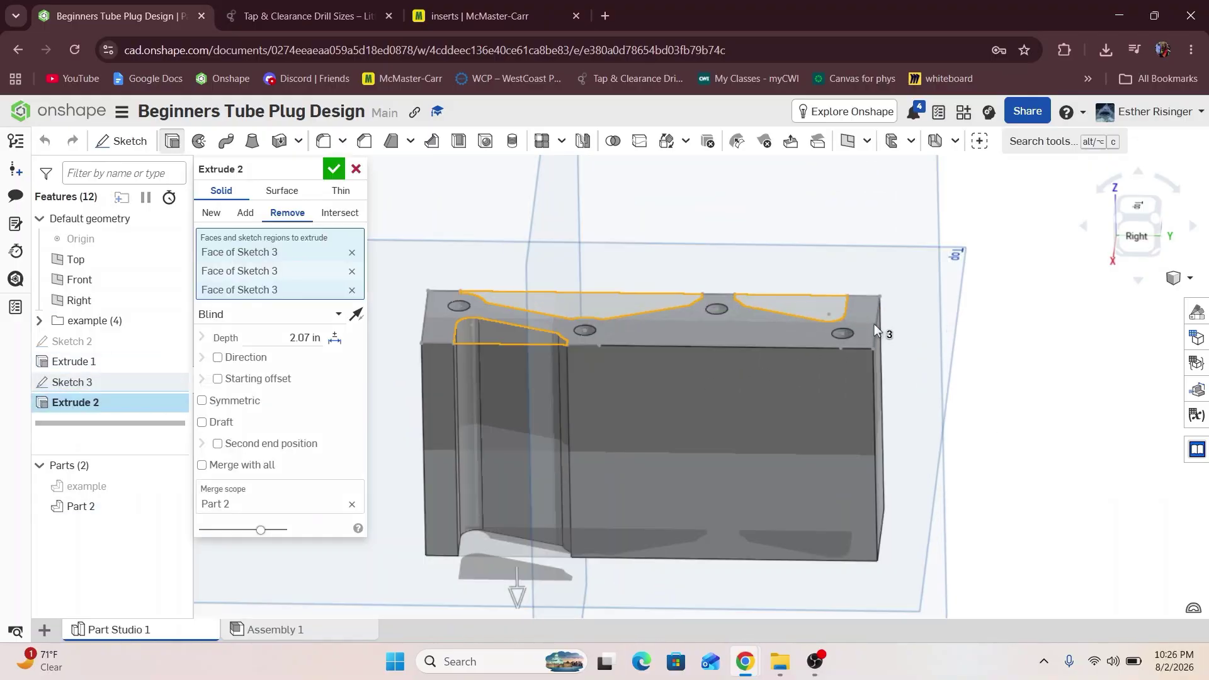
double_click(90, 382)
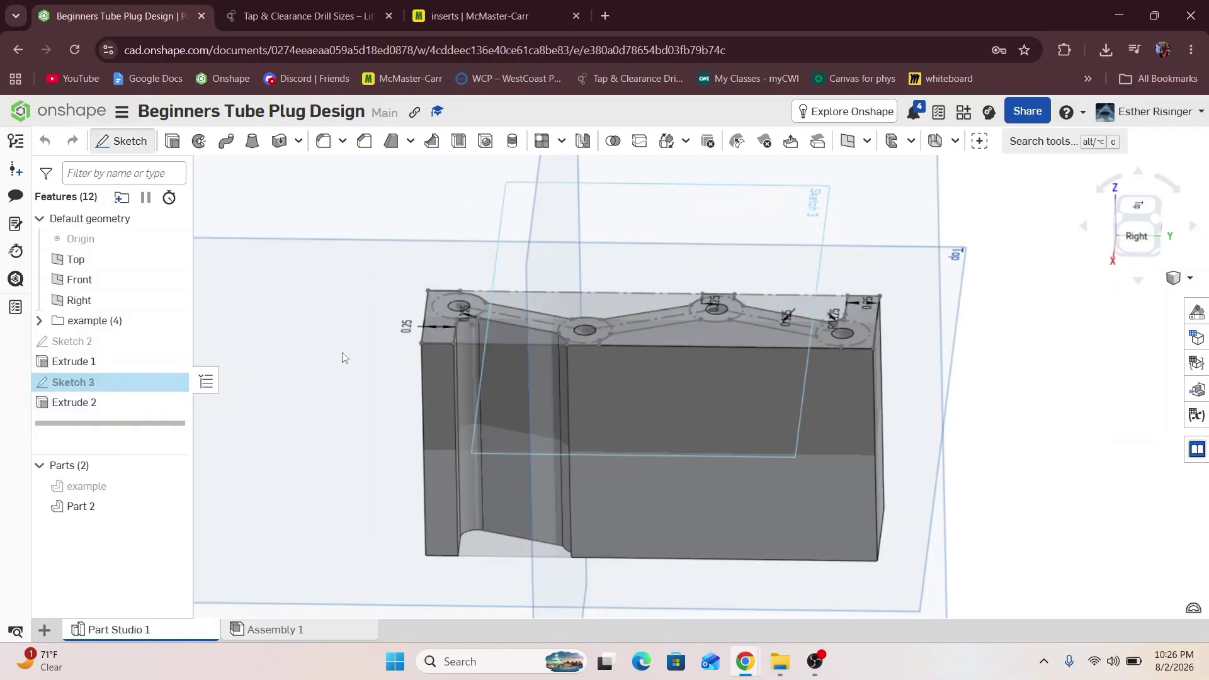
scroll(871, 338, up, 6)
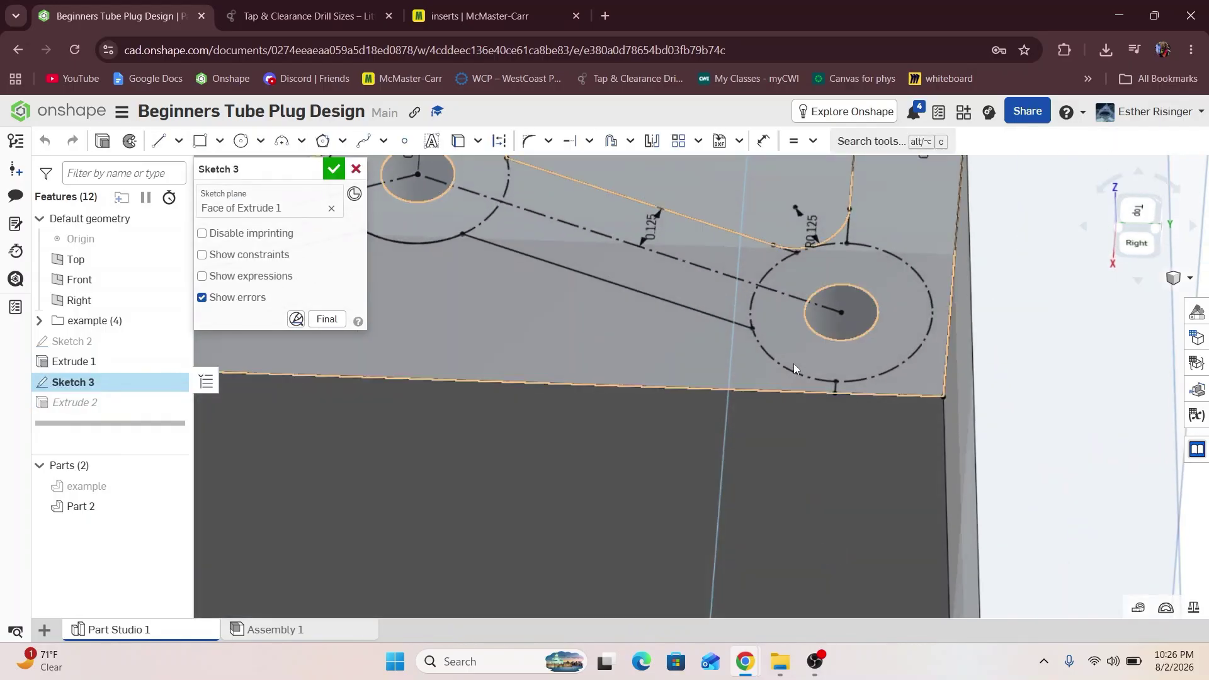
key(a)
click(753, 328)
click(835, 381)
key(Escape)
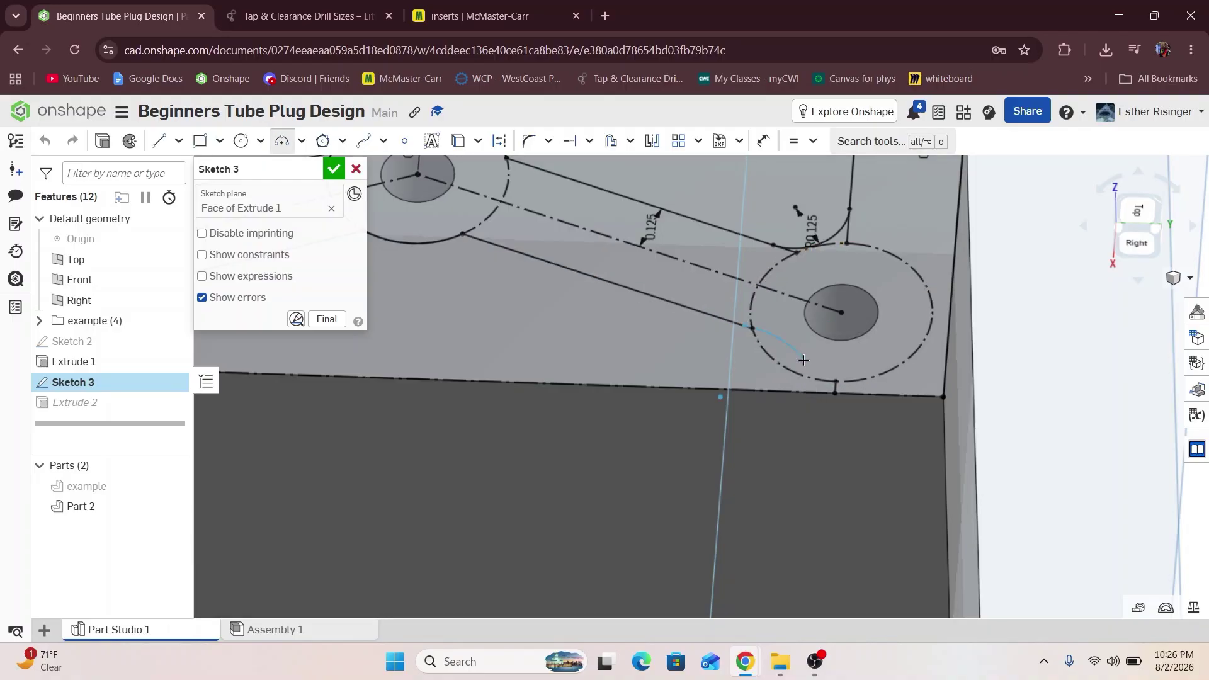
click(753, 326)
click(839, 379)
click(781, 377)
Make the new arc coincident with the last circle and finish the sketch.
key(i)
click(779, 376)
click(783, 366)
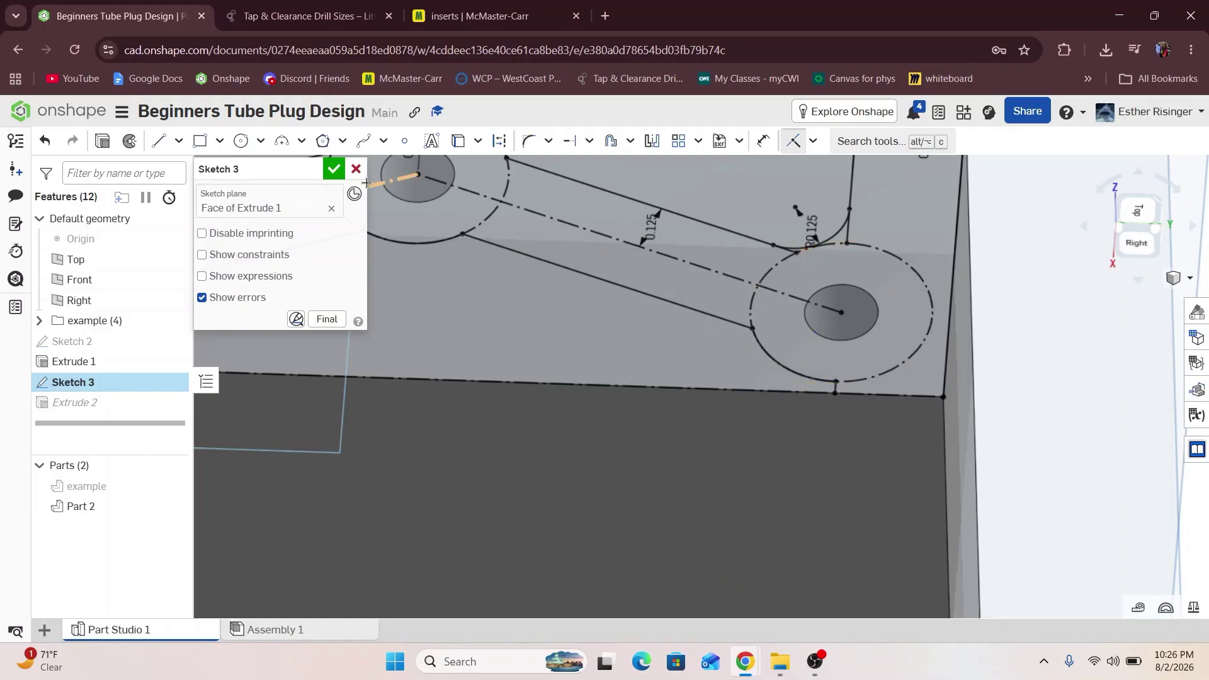
click(334, 169)
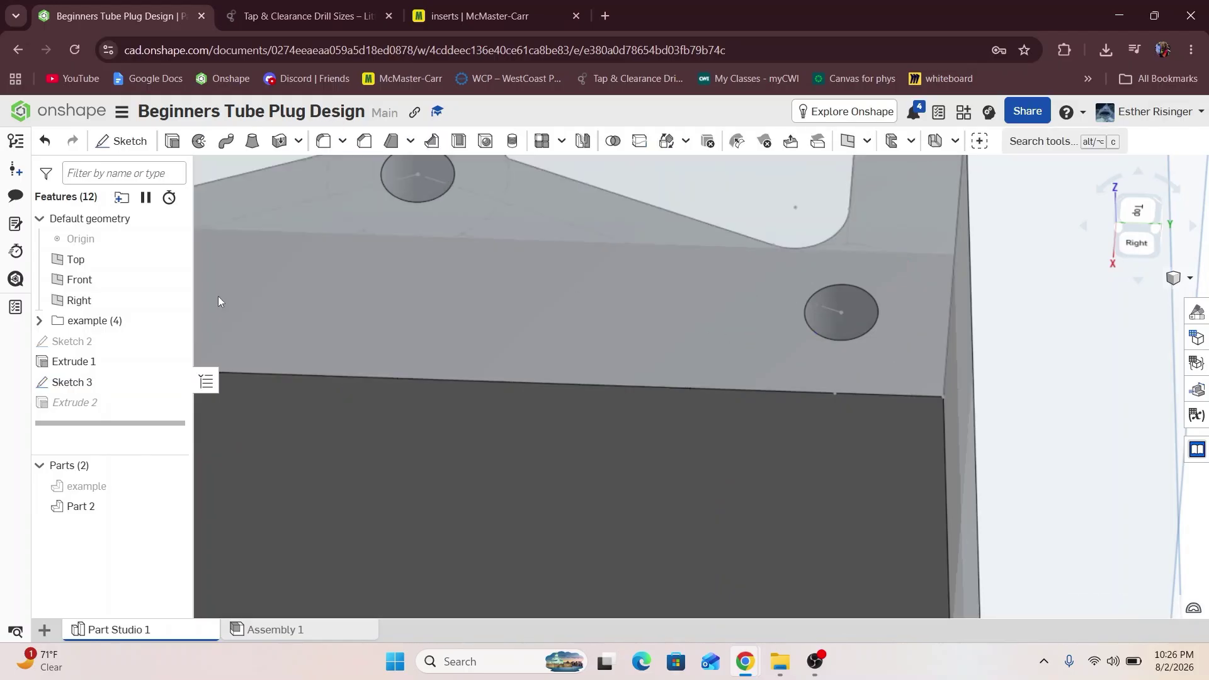
Edit Extrude 2 to also remove the remaining lower pocket region between the second and last holes.
double_click(104, 403)
scroll(637, 382, down, 5)
click(620, 362)
scroll(621, 362, down, 3)
middle_drag(620, 362, 744, 337)
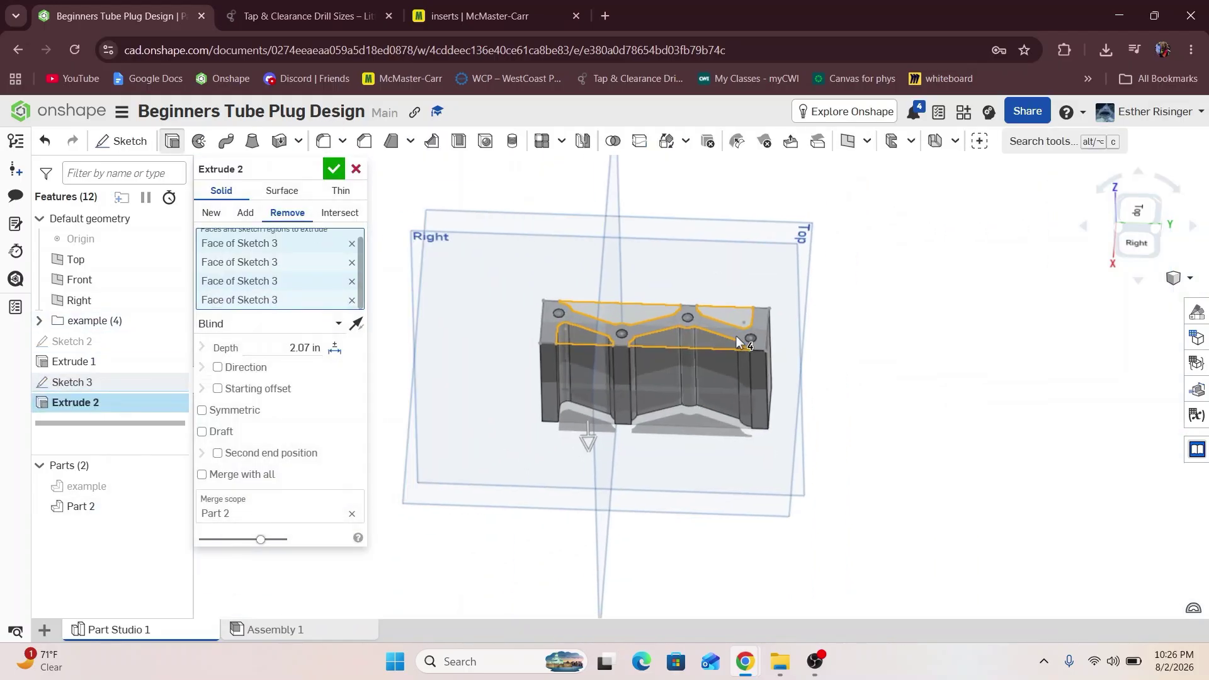
click(333, 170)
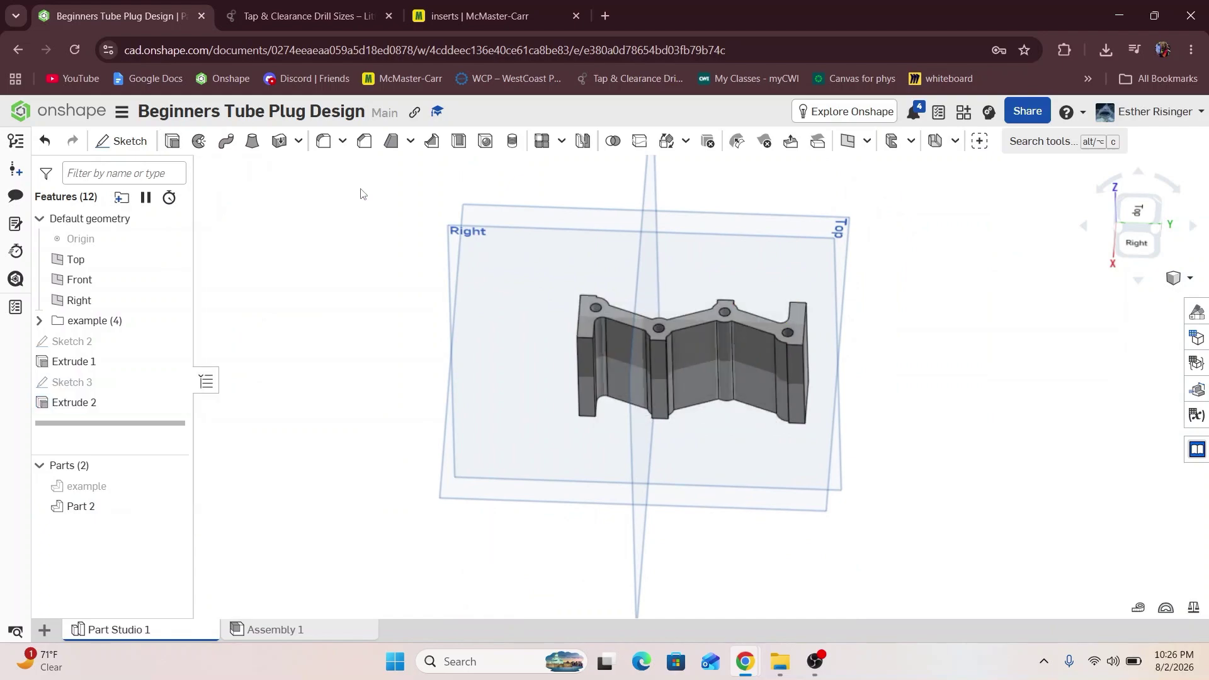
Start a fillet on the lightened plug and select the four lengthwise pocket edges around the second hole's boss.
mouse_move(809, 304)
right_down()
mouse_move(817, 379)
mouse_move(798, 353)
mouse_move(793, 367)
mouse_move(850, 345)
mouse_move(799, 316)
right_up()
scroll(687, 314, up, 4)
scroll(859, 359, down, 3)
scroll(780, 292, up, 5)
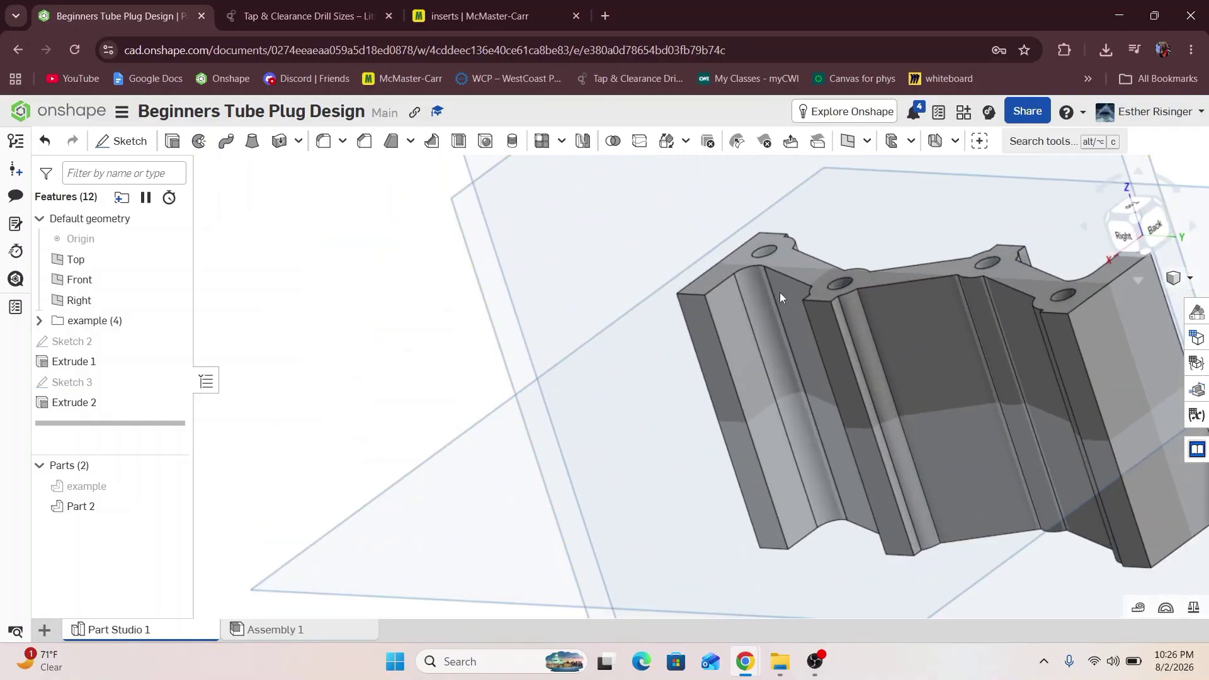
click(323, 141)
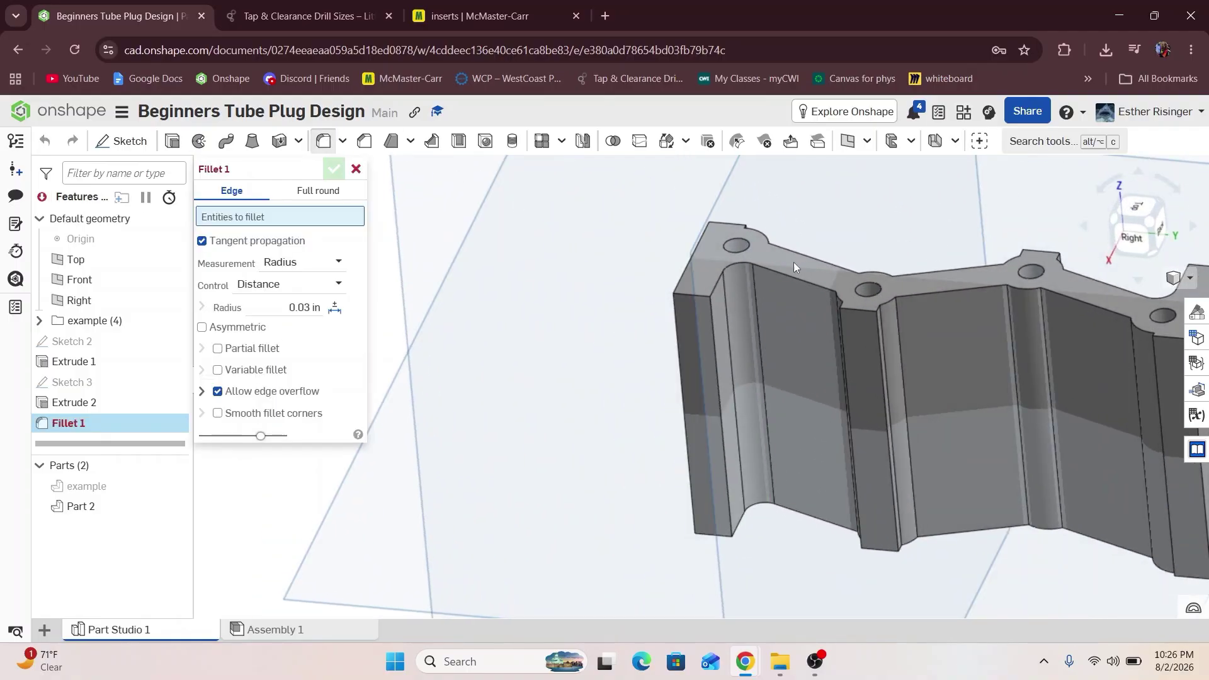
right_drag(793, 262, 902, 326)
scroll(807, 290, up, 5)
click(800, 288)
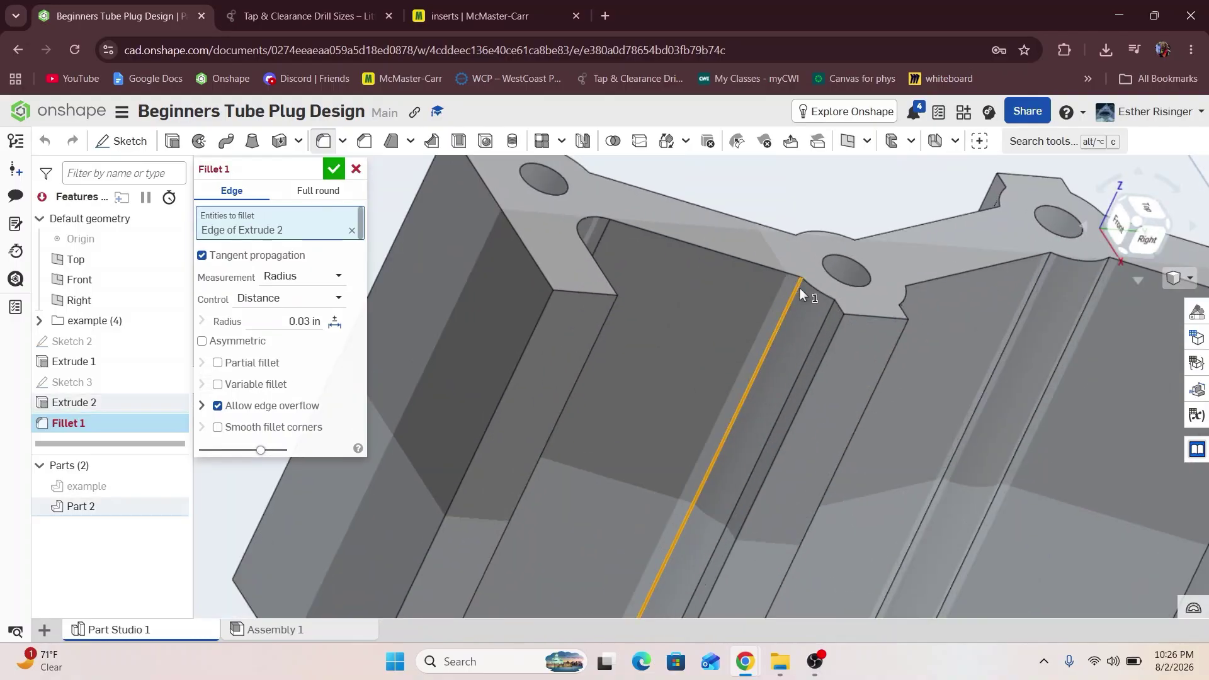
click(830, 307)
right_drag(831, 308, 754, 289)
click(884, 309)
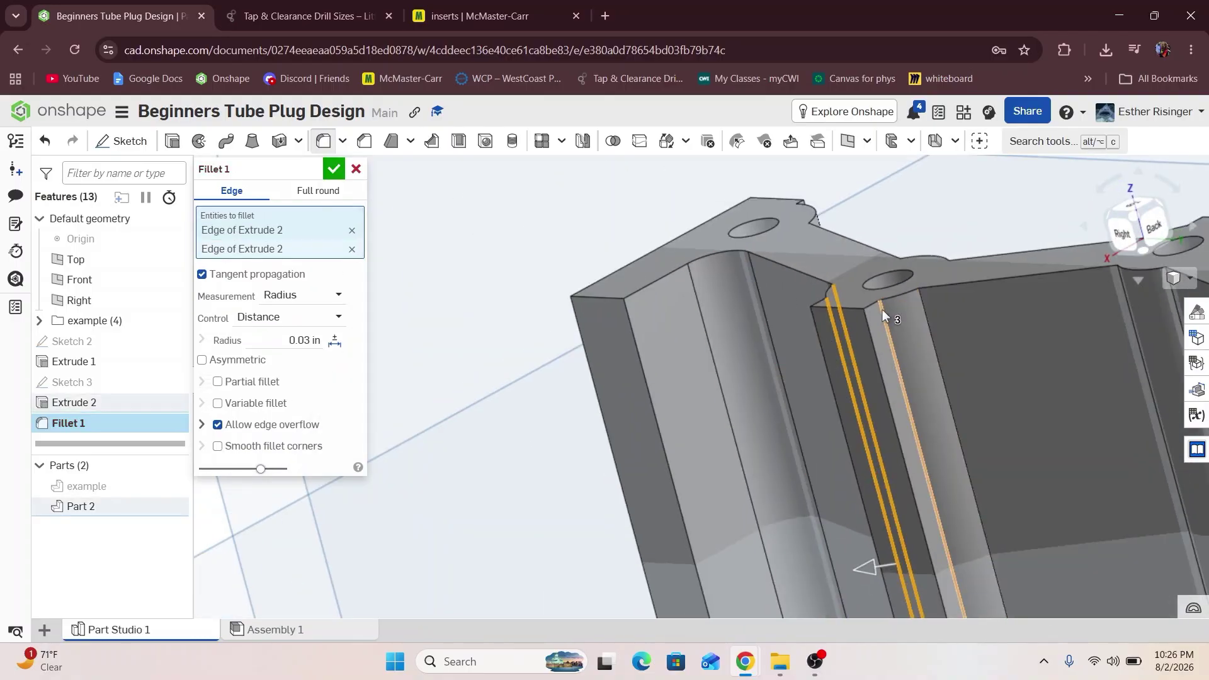
click(922, 309)
scroll(944, 311, down, 3)
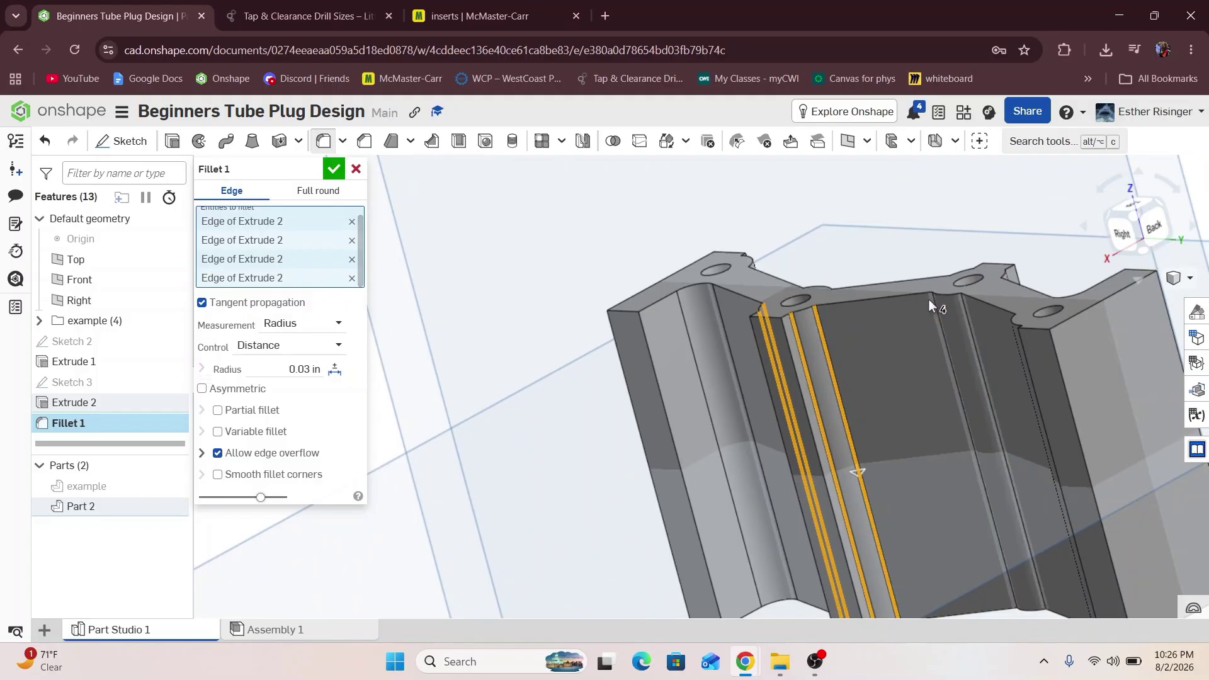
Add the lengthwise pocket edges around the third hole's boss and the neighbouring pocket corners to the fillet.
right_drag(928, 299, 977, 229)
click(936, 299)
click(972, 303)
click(1138, 355)
scroll(913, 295, up, 3)
click(977, 390)
click(988, 440)
scroll(977, 228, up, 3)
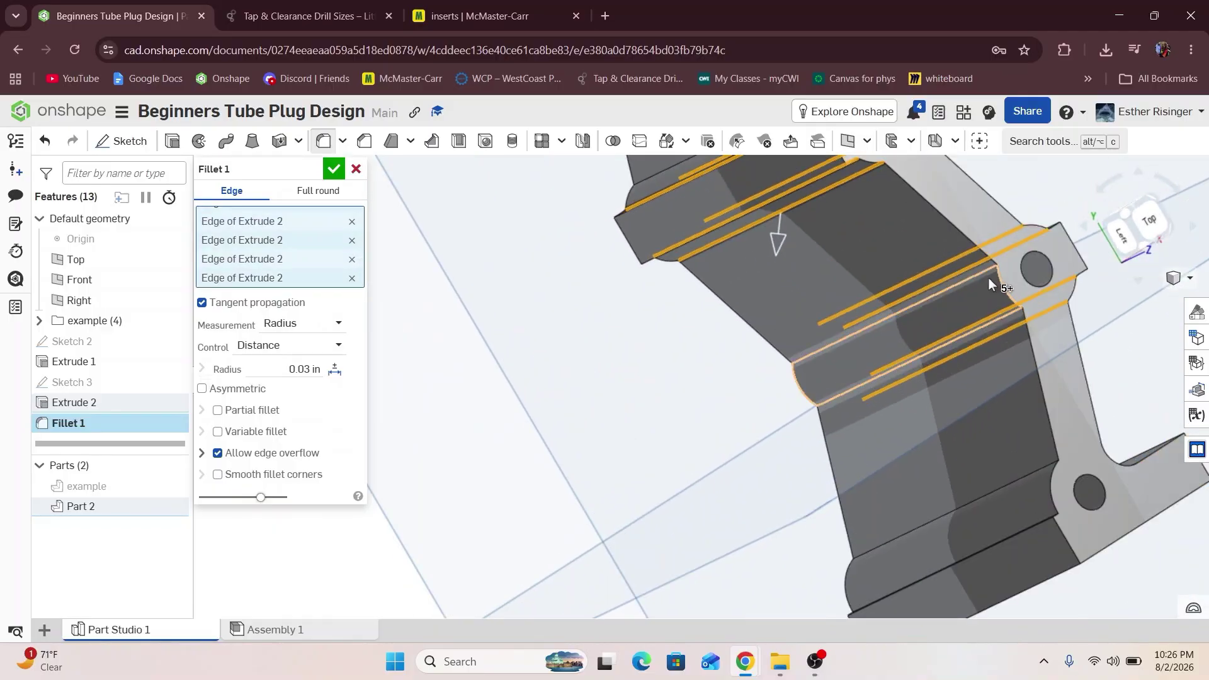
click(988, 275)
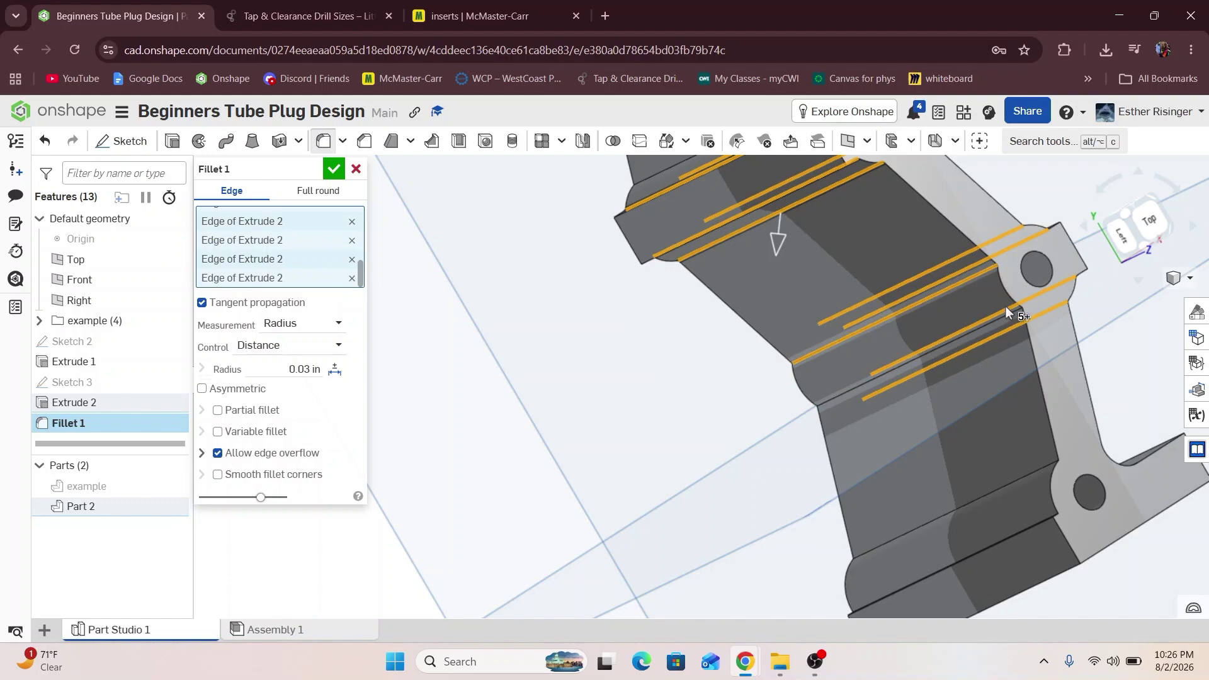
Add the two pocket edges beside the last hole's curved wall and apply the fillet with a 0.1 in radius.
click(1040, 461)
right_drag(1043, 464, 1055, 485)
click(1047, 520)
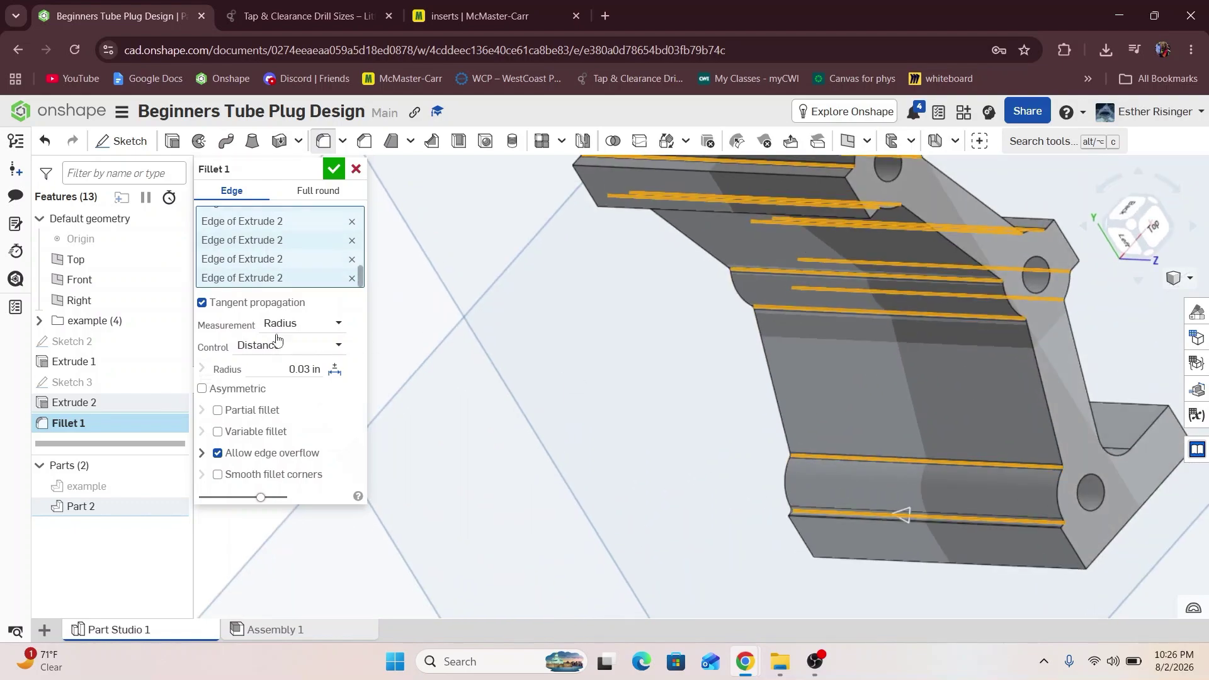
click(249, 362)
text(0.1)
key(Return)
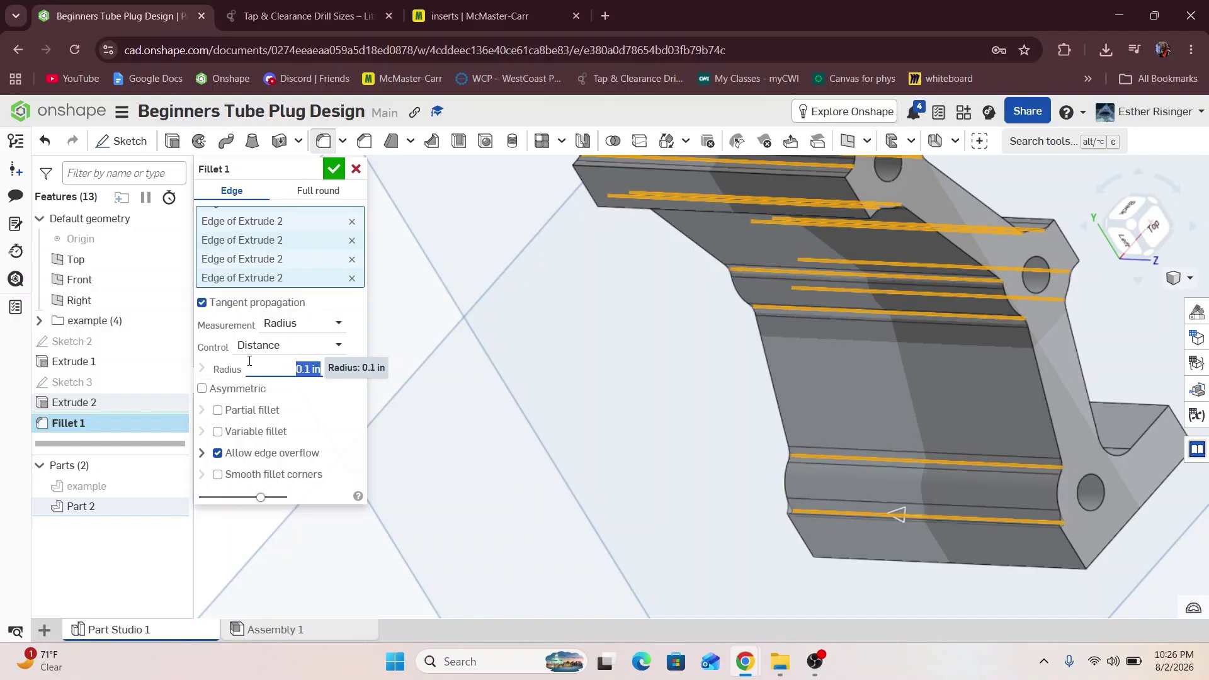
click(333, 168)
scroll(869, 454, down, 3)
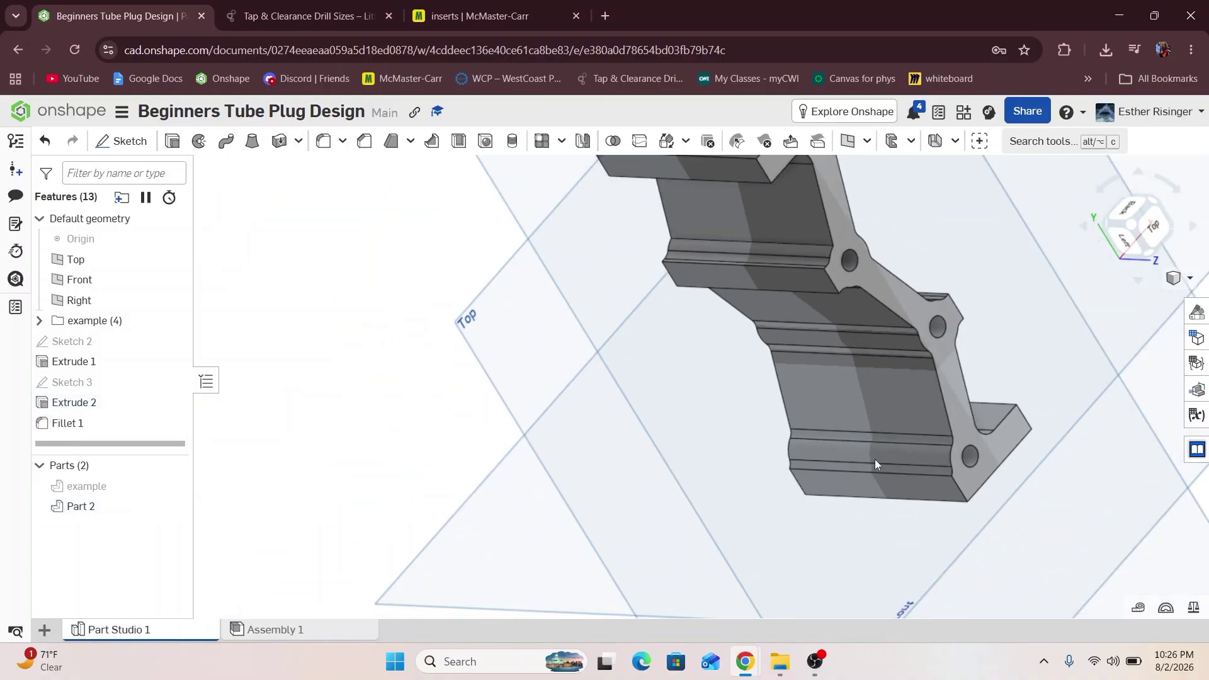
Show the example tube to check how the plug's end sits inside it, and hide the tube again.
right_drag(874, 460, 661, 406)
scroll(835, 378, down, 4)
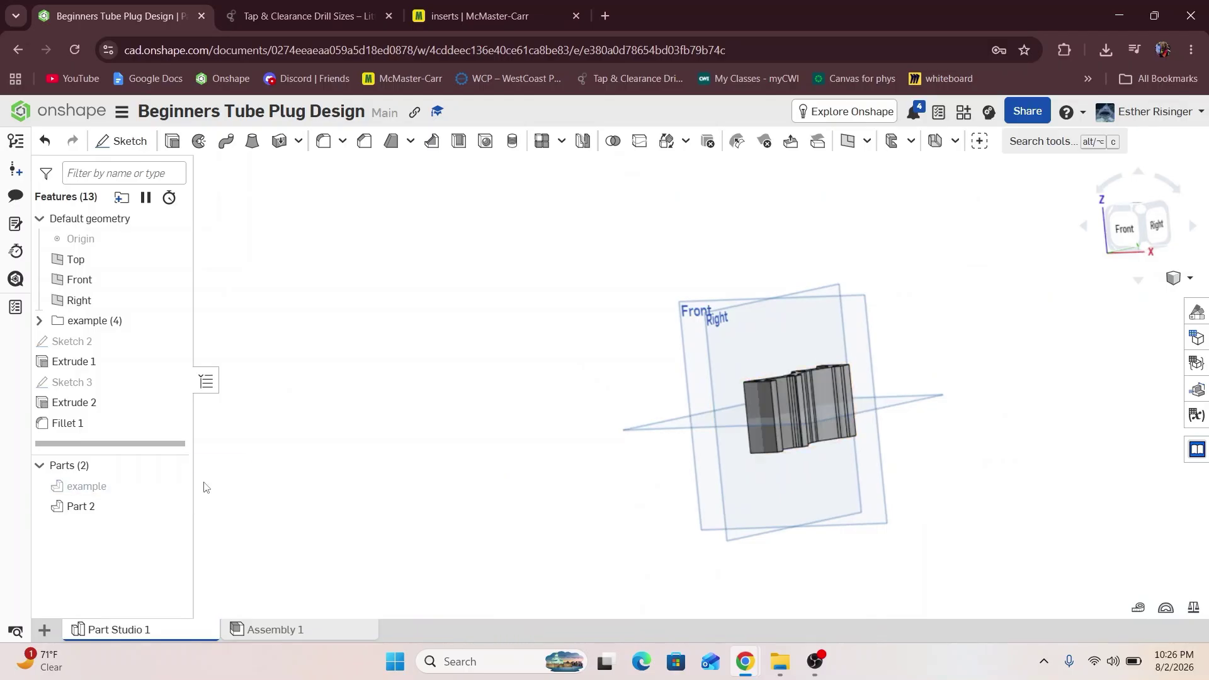
click(178, 486)
right_drag(749, 469, 759, 513)
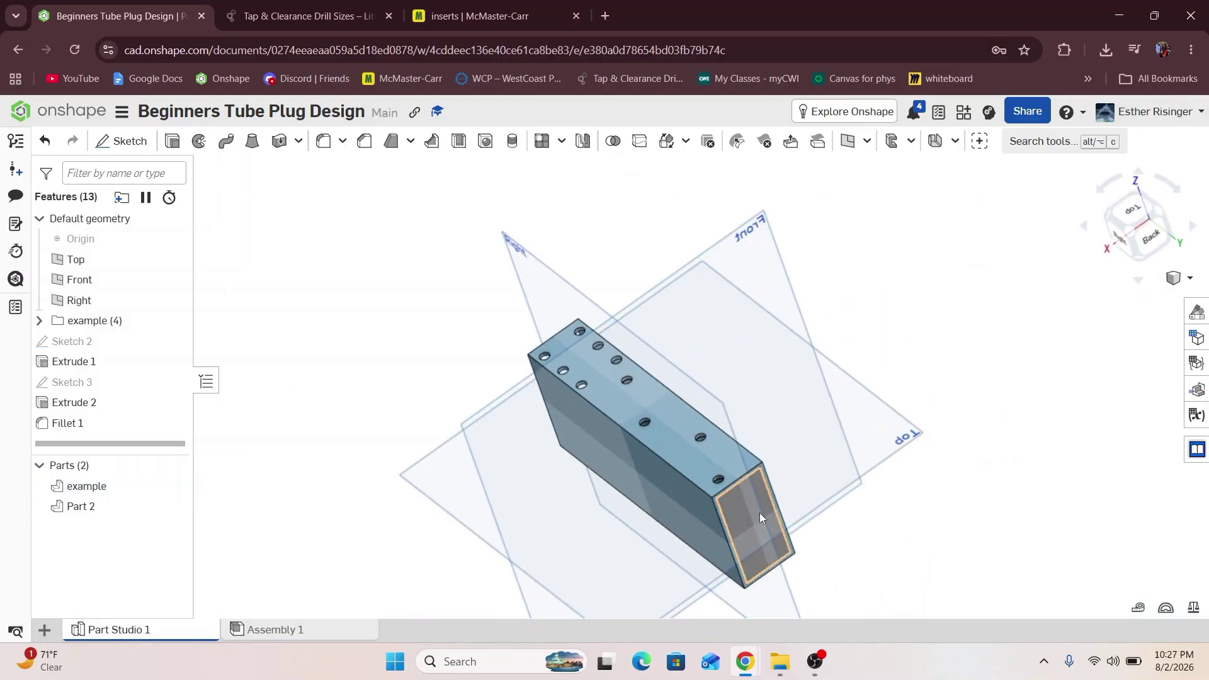
click(759, 512)
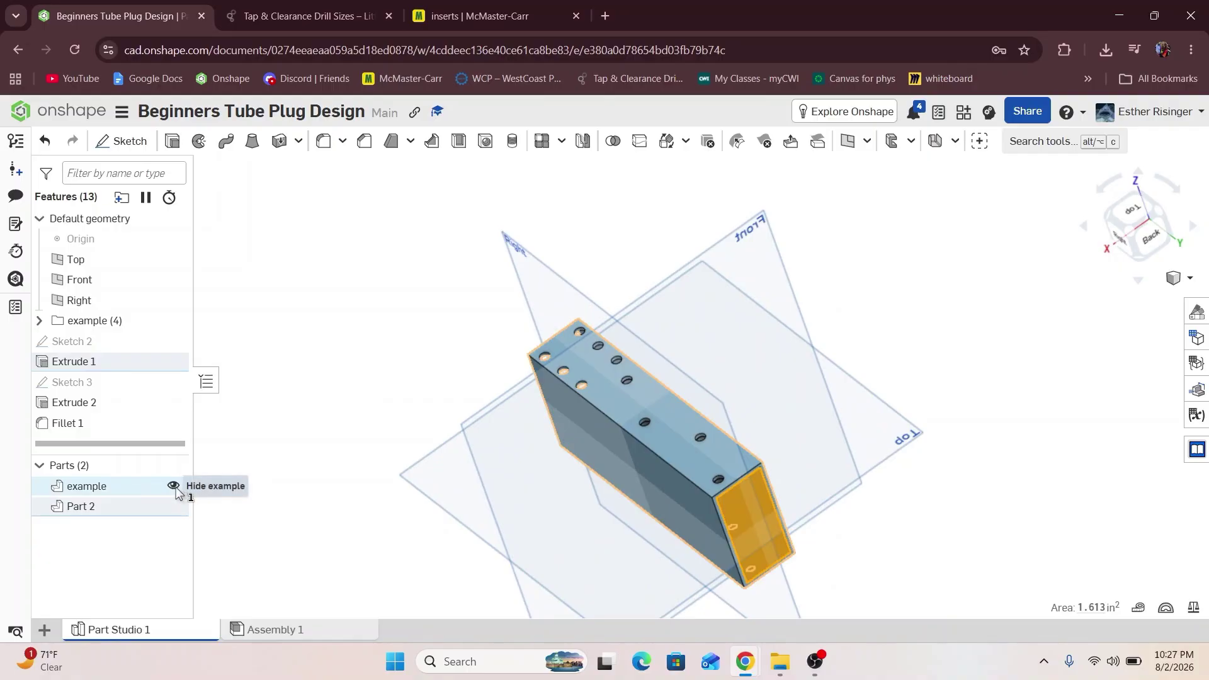
click(175, 485)
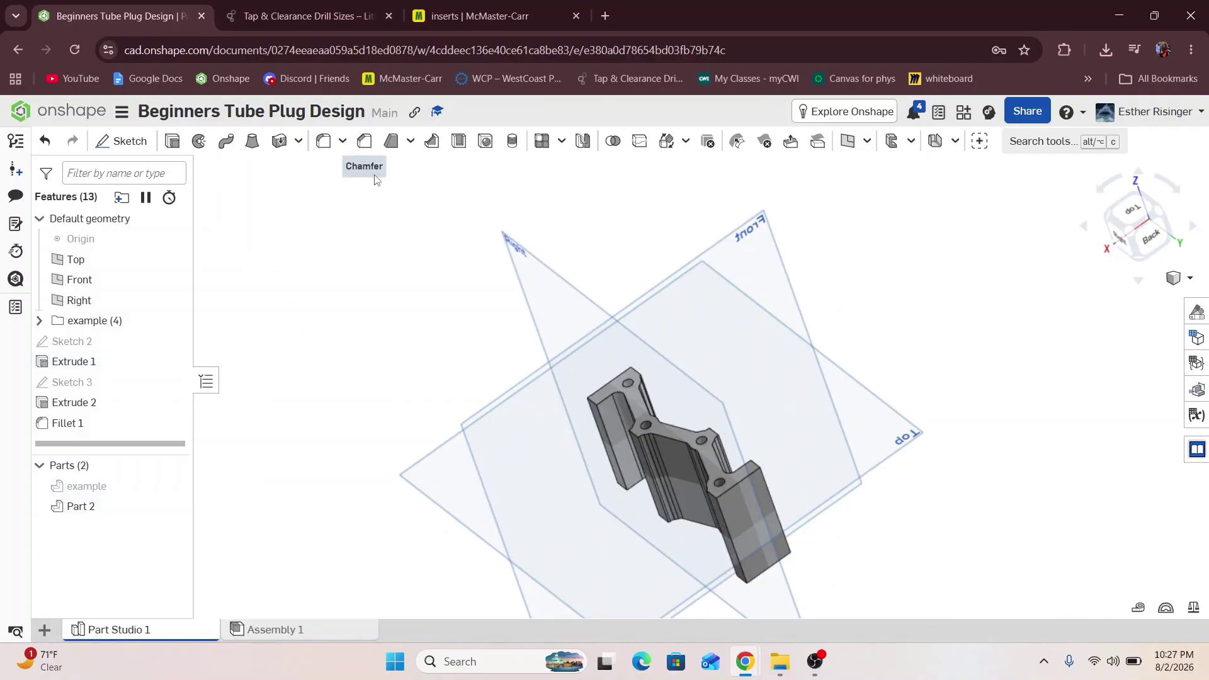
Start a chamfer and select the four outer edges of the plug's end face that lies deeper inside the tube.
click(365, 141)
scroll(636, 461, up, 5)
click(642, 452)
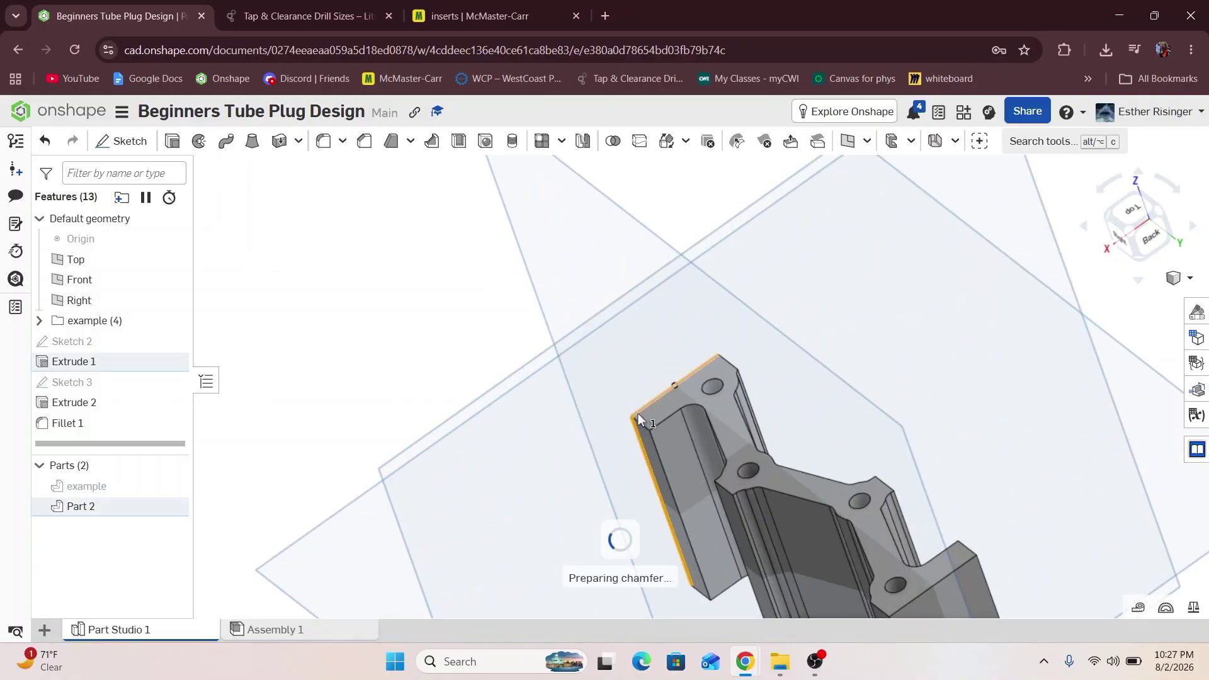
right_drag(637, 413, 747, 398)
click(746, 398)
right_drag(843, 477, 667, 535)
click(893, 535)
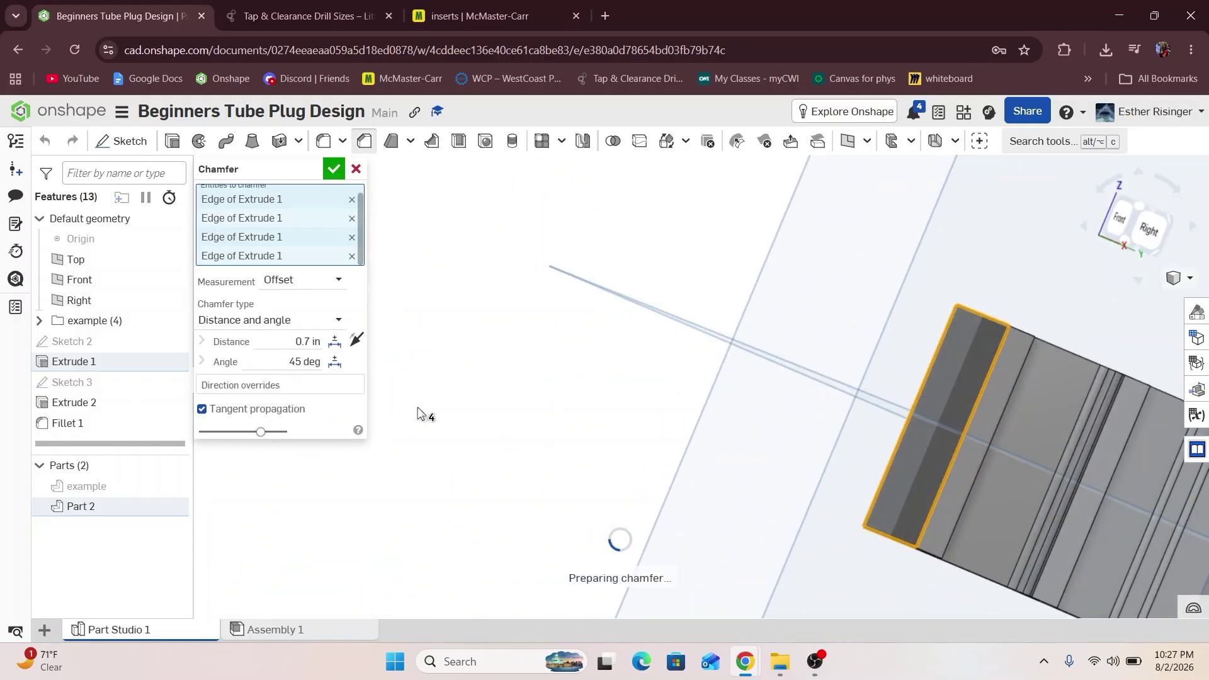
Set the chamfer distance to 0.1 in and accept the chamfer on the plug's inner end.
click(272, 338)
text(0.1)
key(Return)
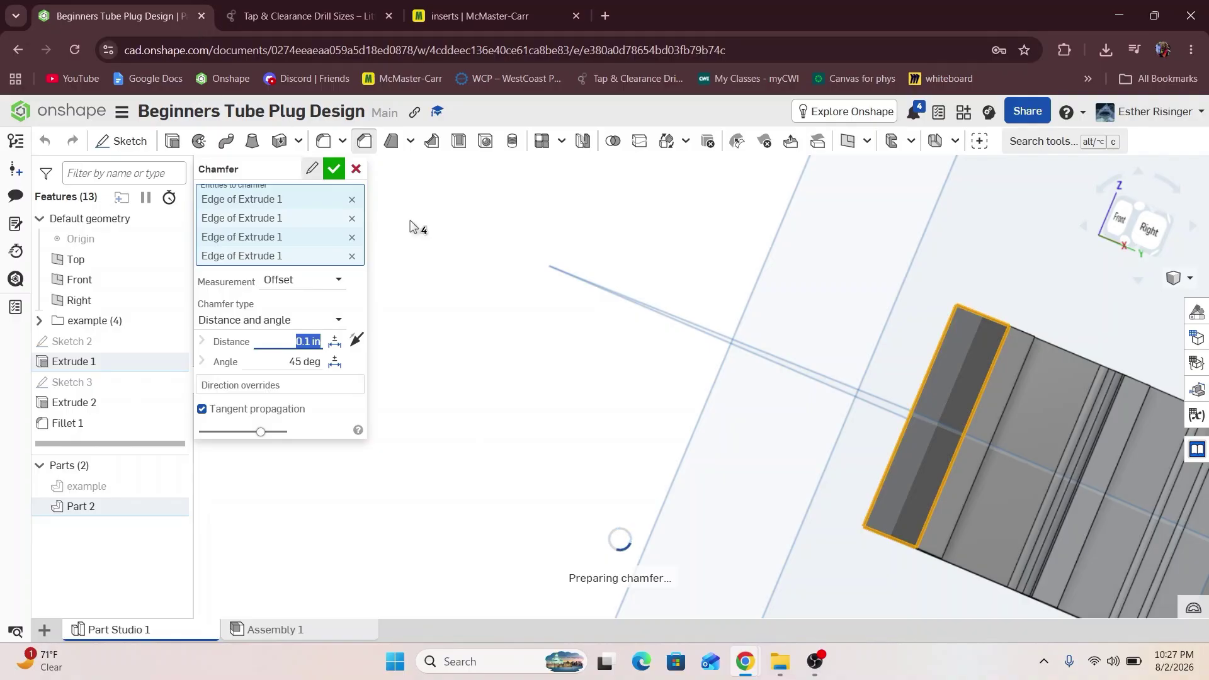
middle_drag(1030, 387, 765, 360)
right_drag(765, 356, 697, 361)
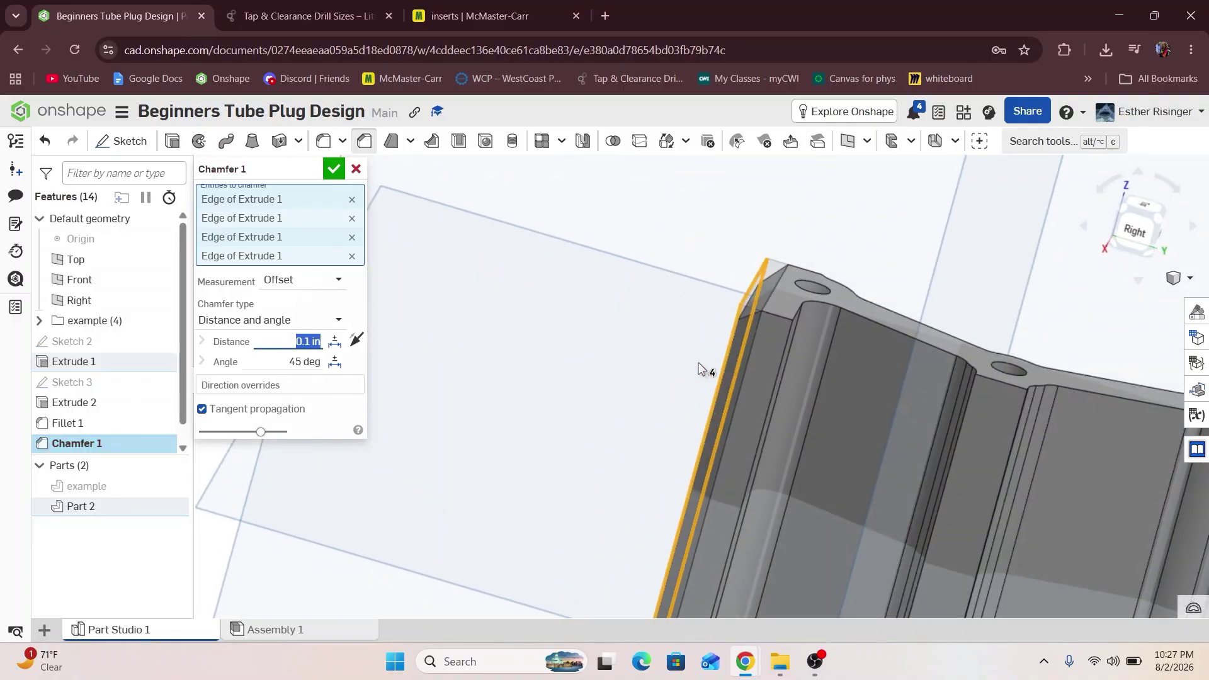
click(330, 176)
scroll(701, 289, up, 5)
right_drag(702, 289, 516, 428)
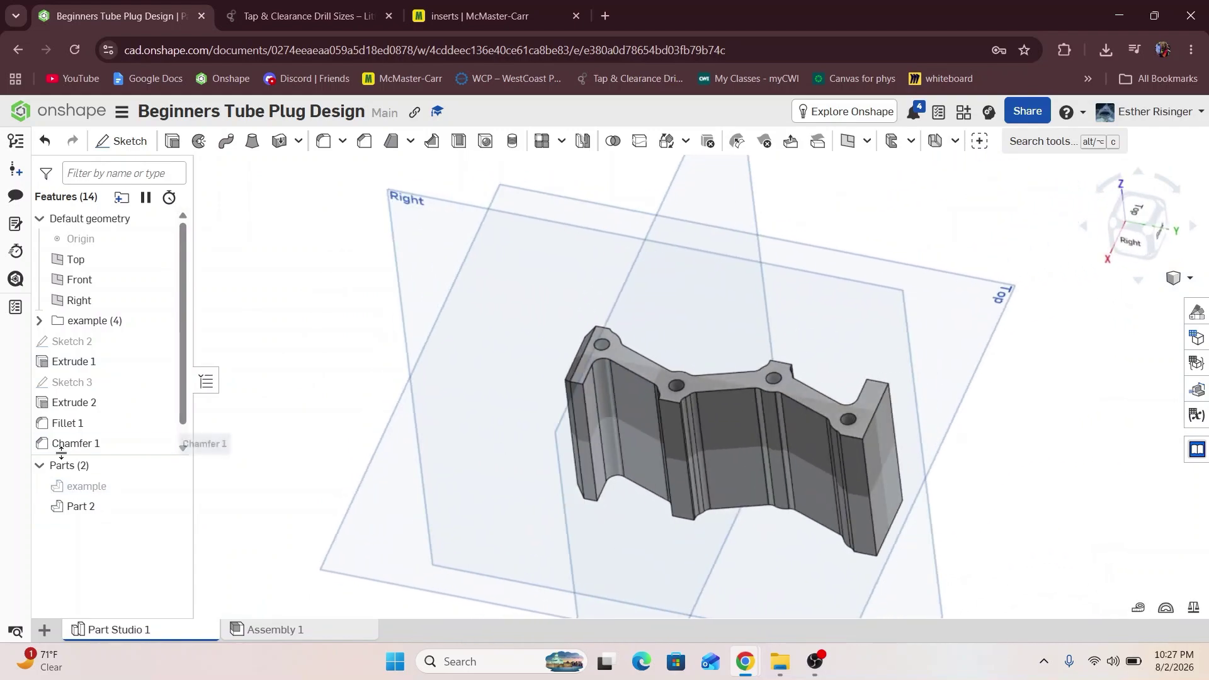
Show the example tube again and examine the finished plug's fit and hole alignment inside it.
click(168, 488)
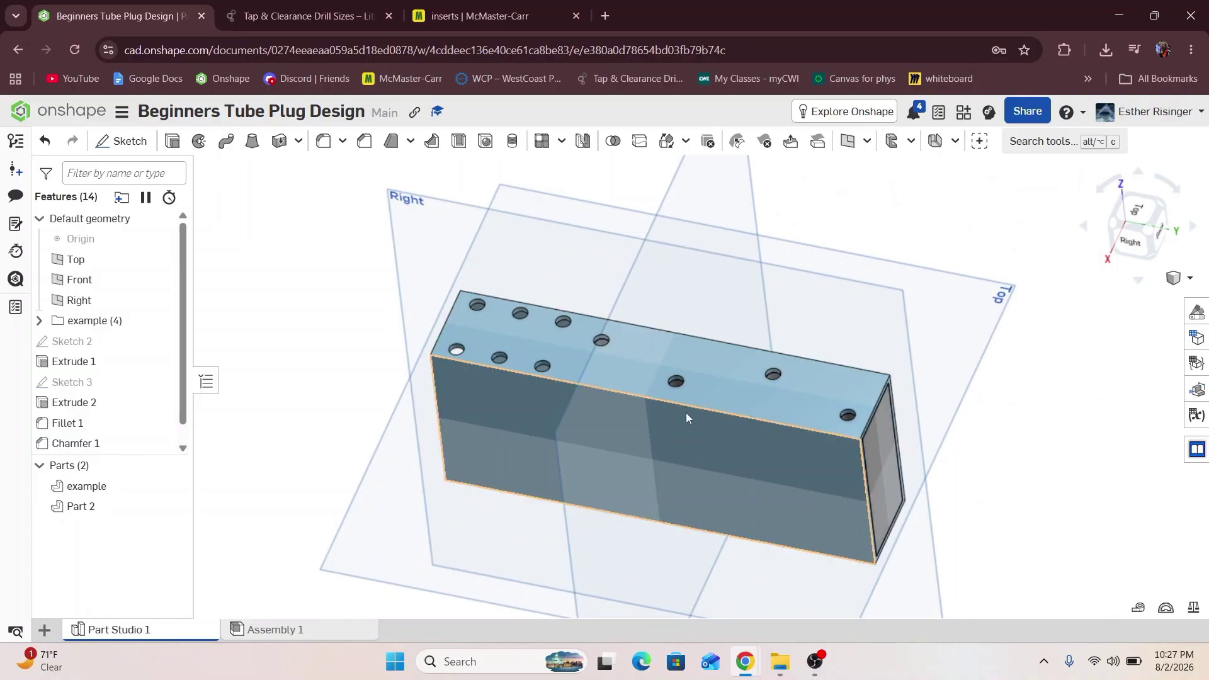
right_drag(595, 343, 394, 317)
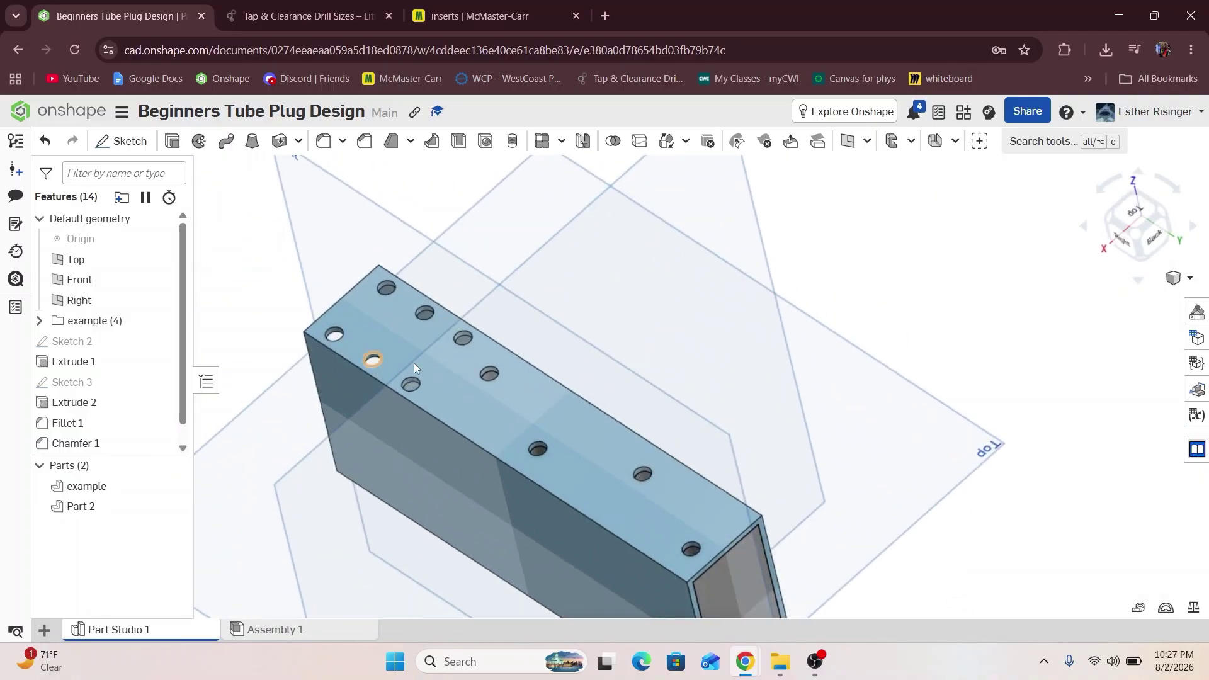
scroll(590, 489, down, 1)
middle_drag(616, 515, 732, 441)
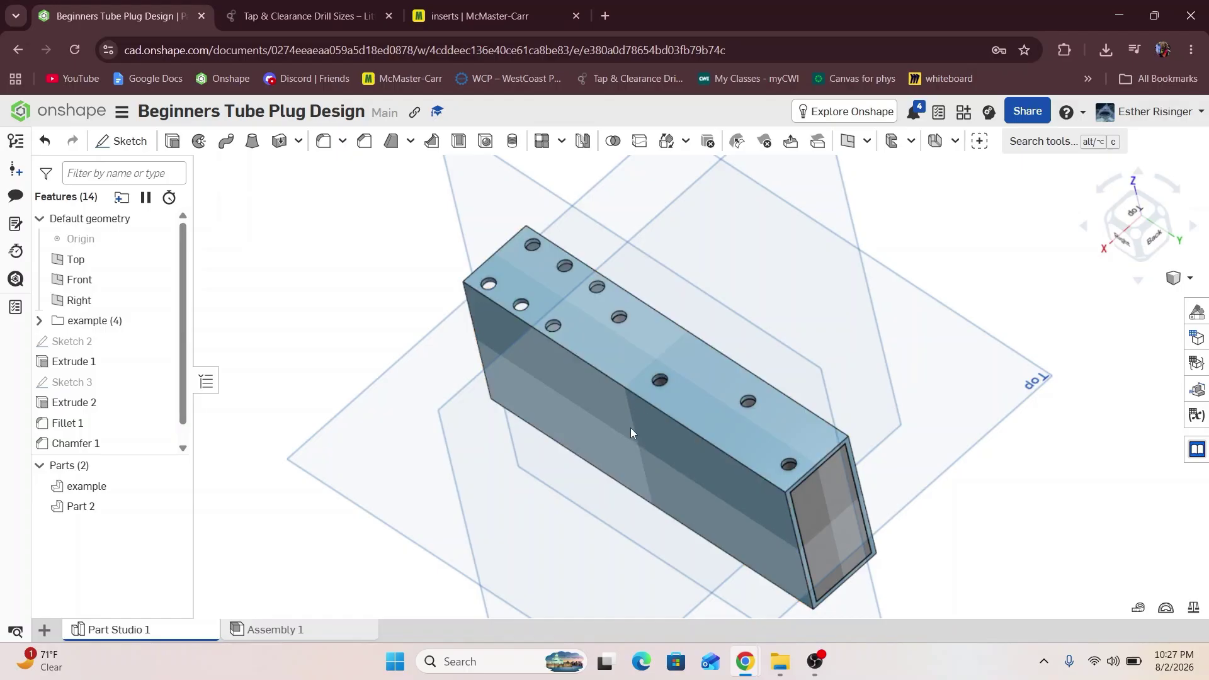
right_drag(710, 476, 705, 502)
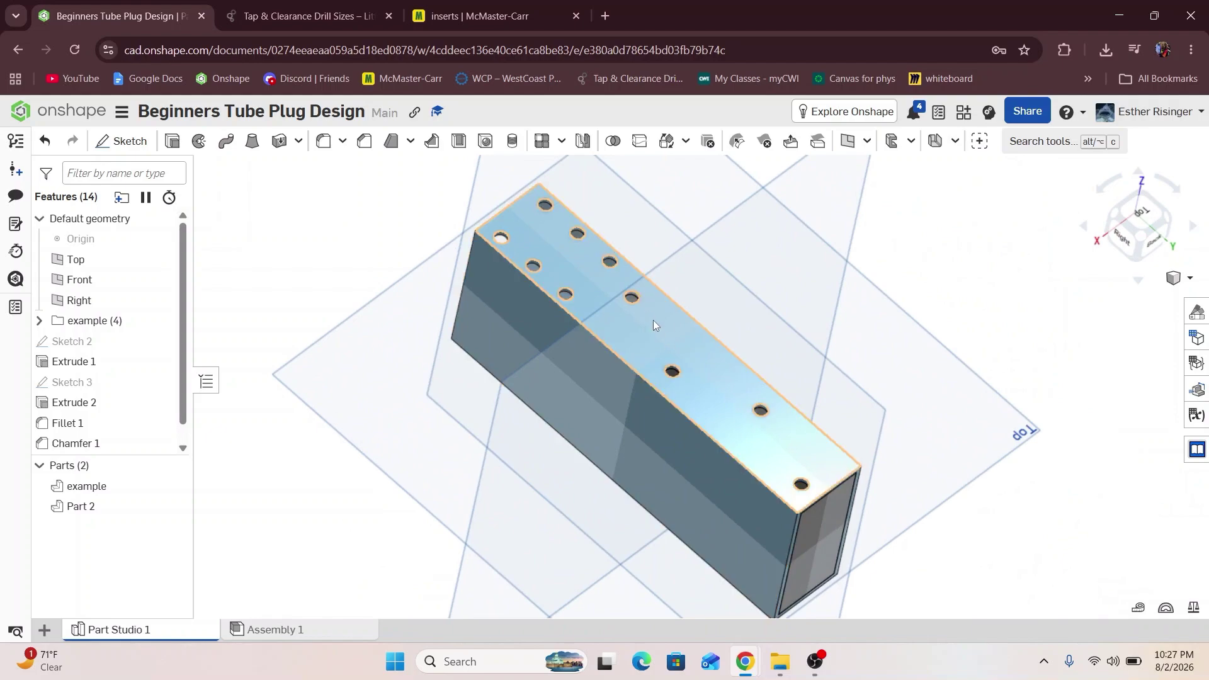